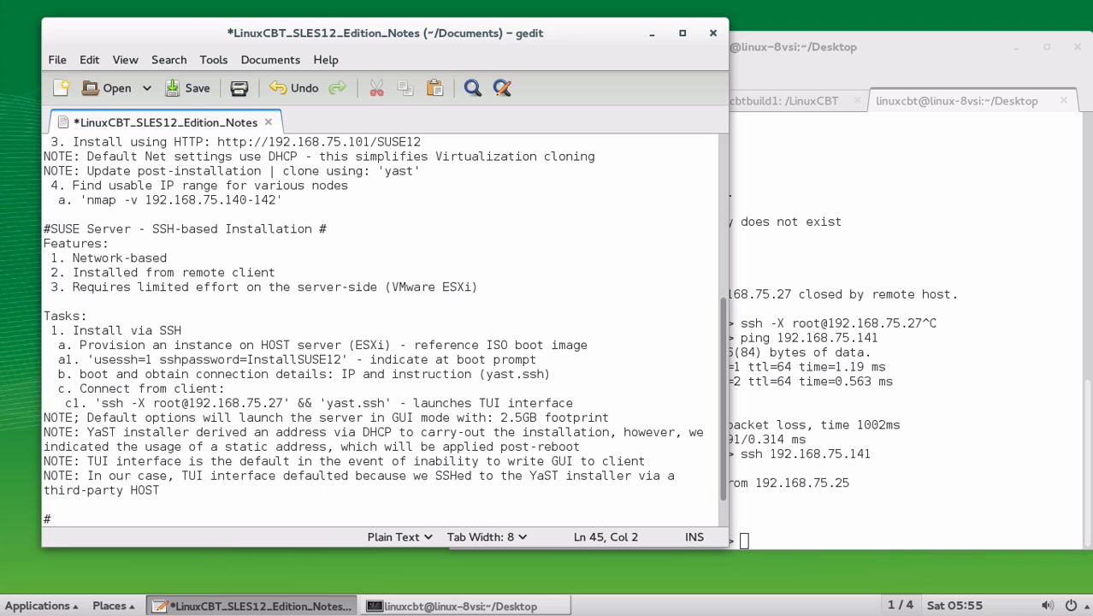
Type the 'SUSE Server - VNC-based Installation' heading and Features items 1. Network-based and 2. Installed from remote client.
{"action": "type", "text": "SUSE Serve"}
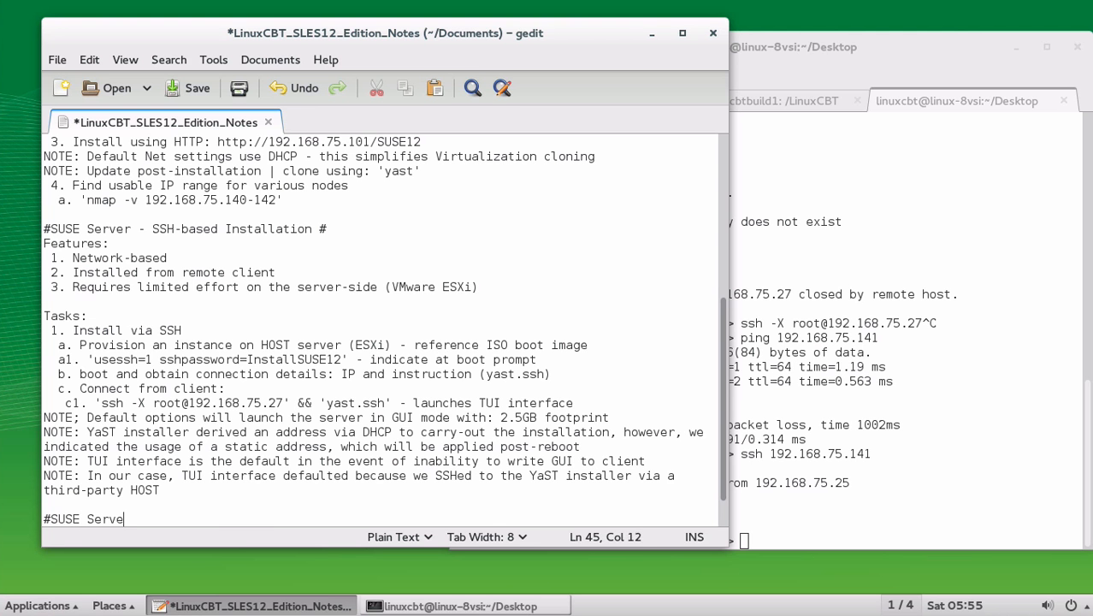
{"action": "type", "text": "r - VNC-based Installation "}
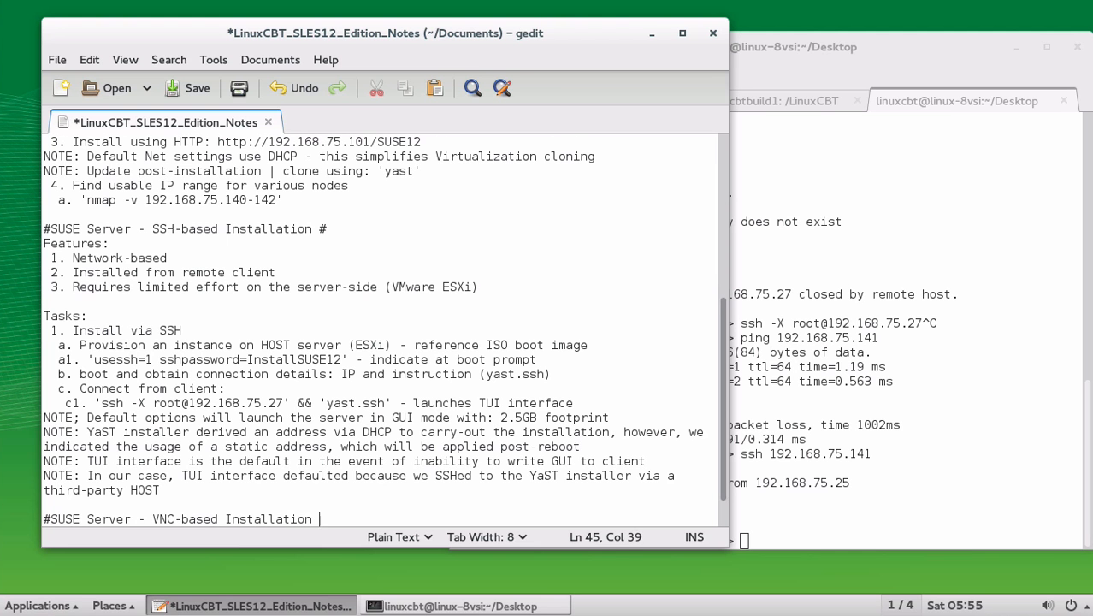
{"action": "type", "text": "#"}
{"action": "key", "text": "Return"}
{"action": "type", "text": "Featur"}
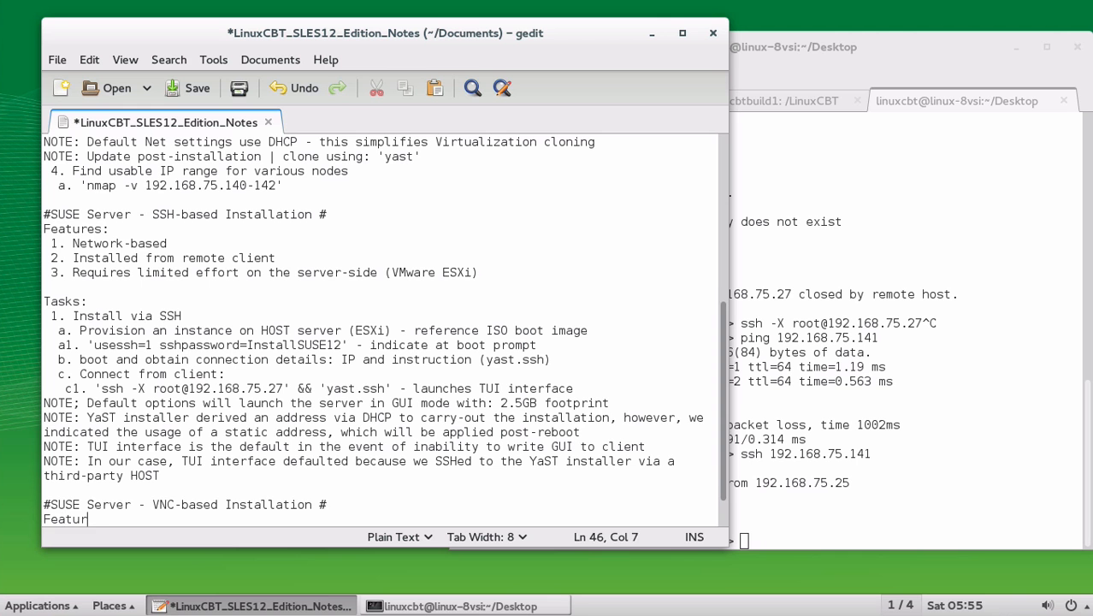
{"action": "type", "text": "es:"}
{"action": "key", "text": "Return"}
{"action": "type", "text": "1. Ne"}
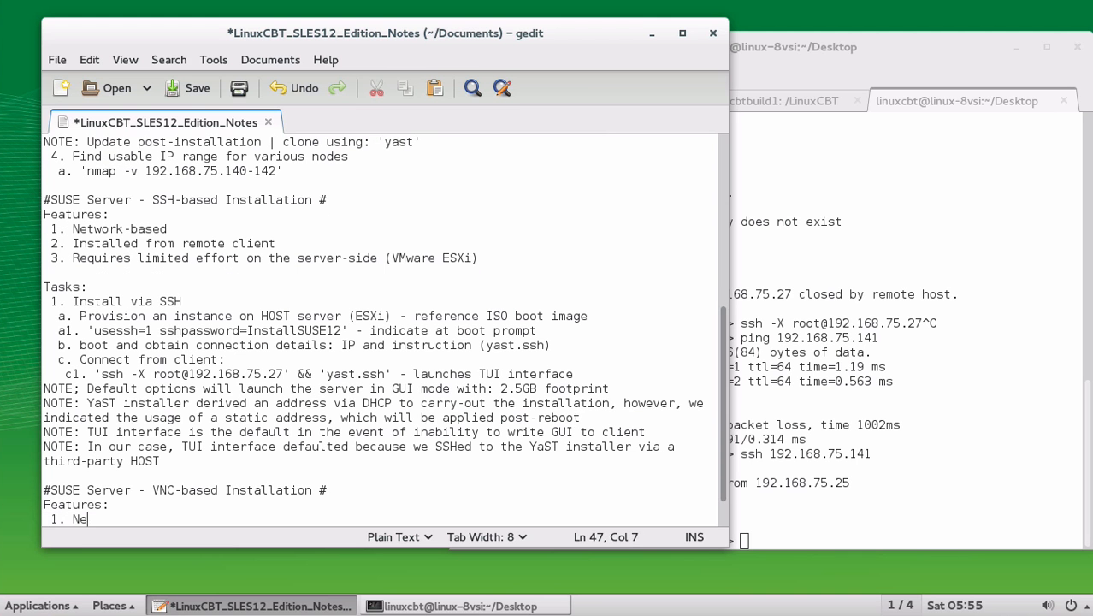
{"action": "type", "text": "twork-based"}
{"action": "key", "text": "Return"}
{"action": "type", "text": "2"}
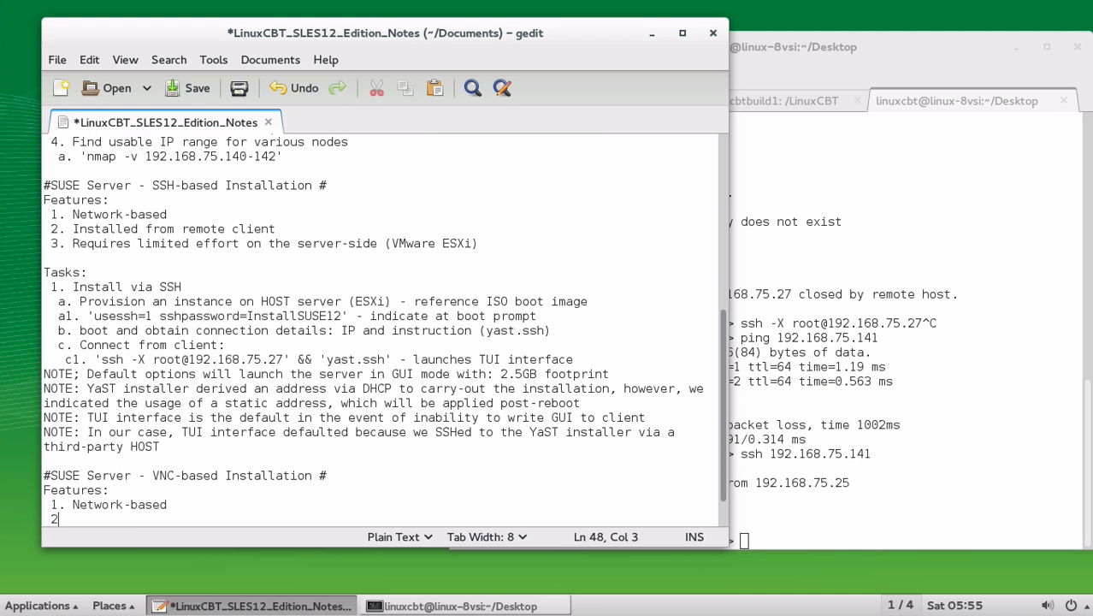
{"action": "type", "text": ". Installe"}
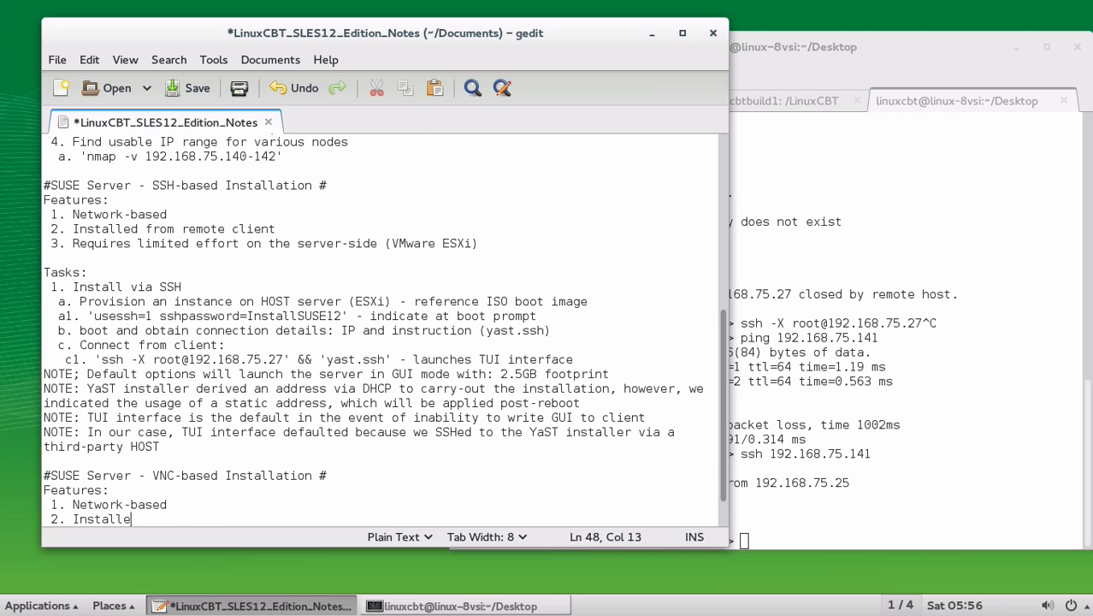
{"action": "type", "text": "d from remote client"}
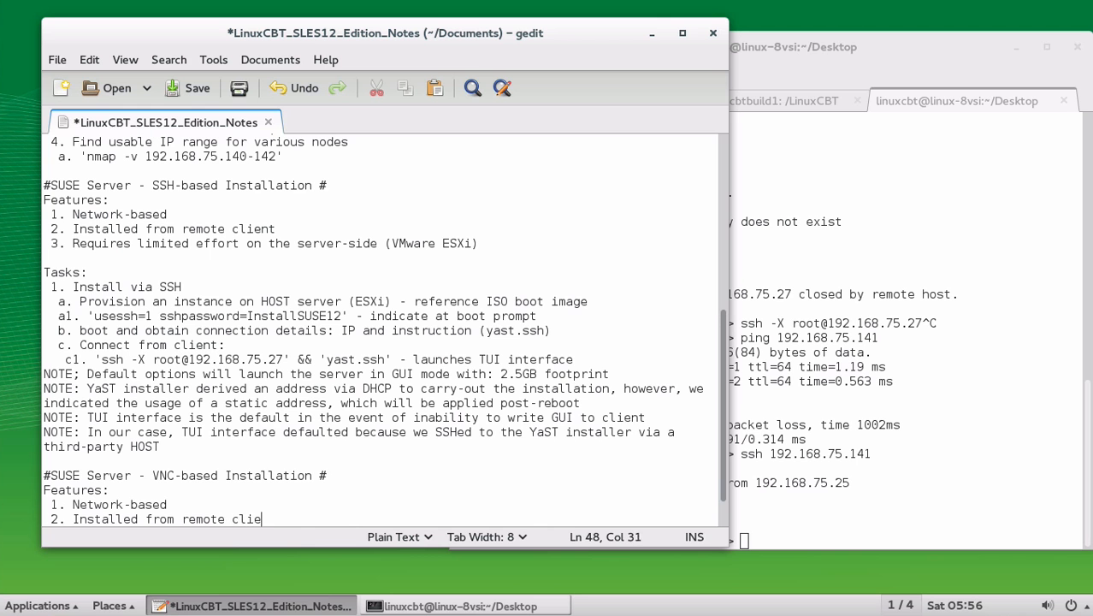
{"action": "key", "text": "Return"}
Add a feature item filled with the copied limited server-side effort line from the SSH section.
{"action": "type", "text": "4."}
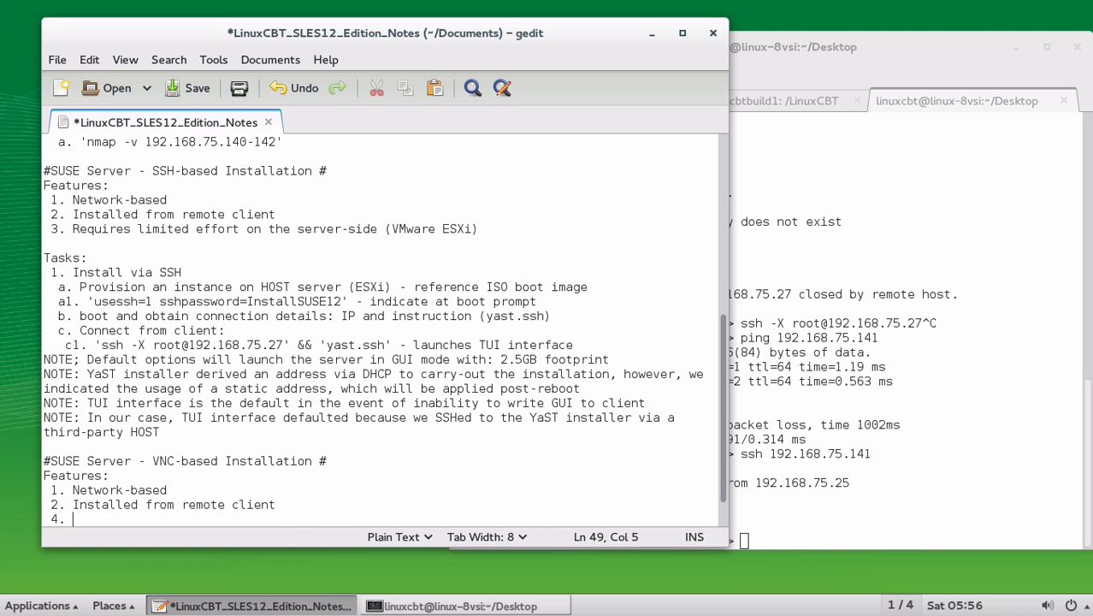
{"action": "left_click", "coordinate": [72, 229]}
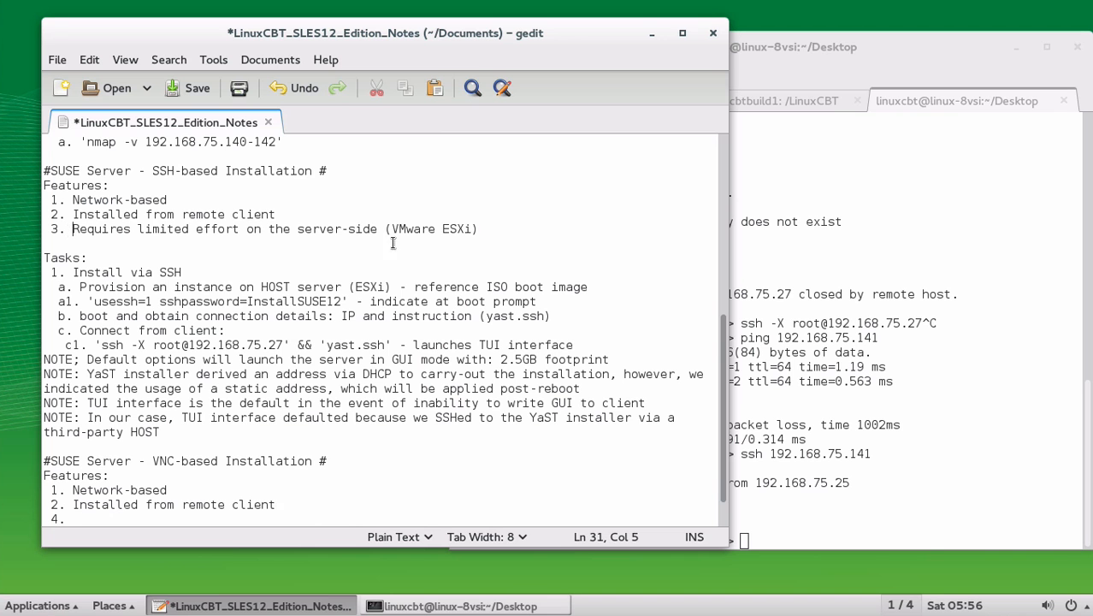
{"action": "left_click", "coordinate": [511, 229], "text": "shift"}
{"action": "key", "text": "ctrl+c"}
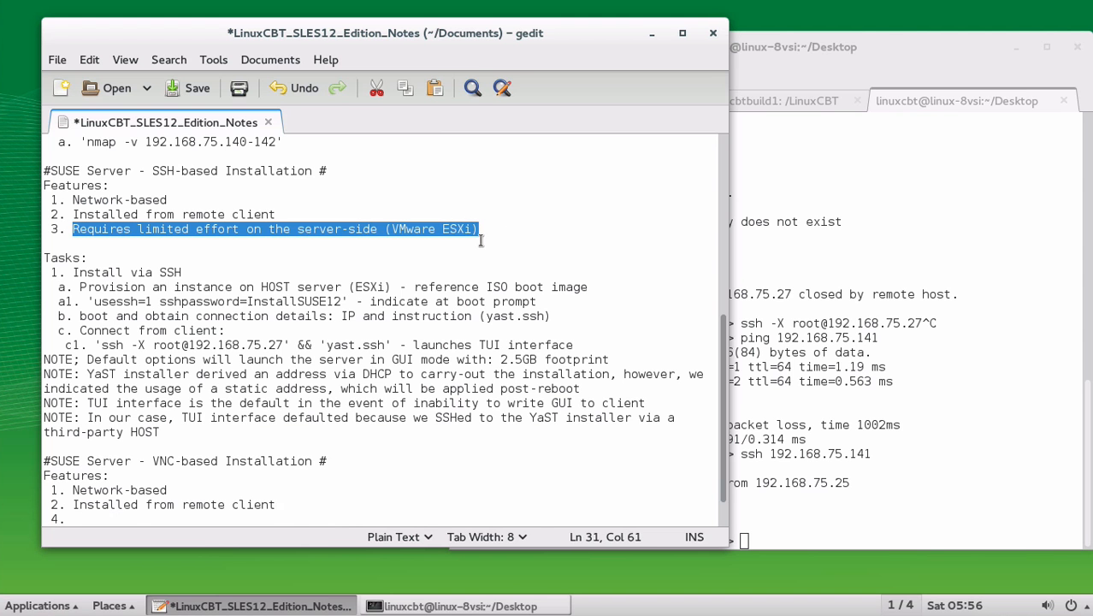
{"action": "left_click", "coordinate": [126, 518]}
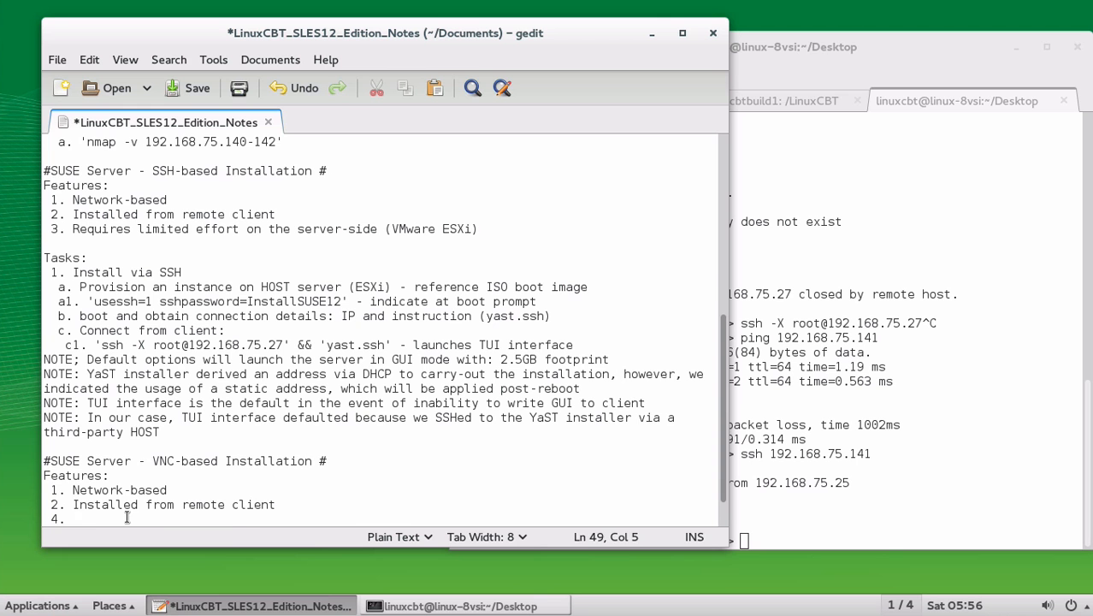
{"action": "key", "text": "ctrl+v"}
{"action": "key", "text": "Return"}
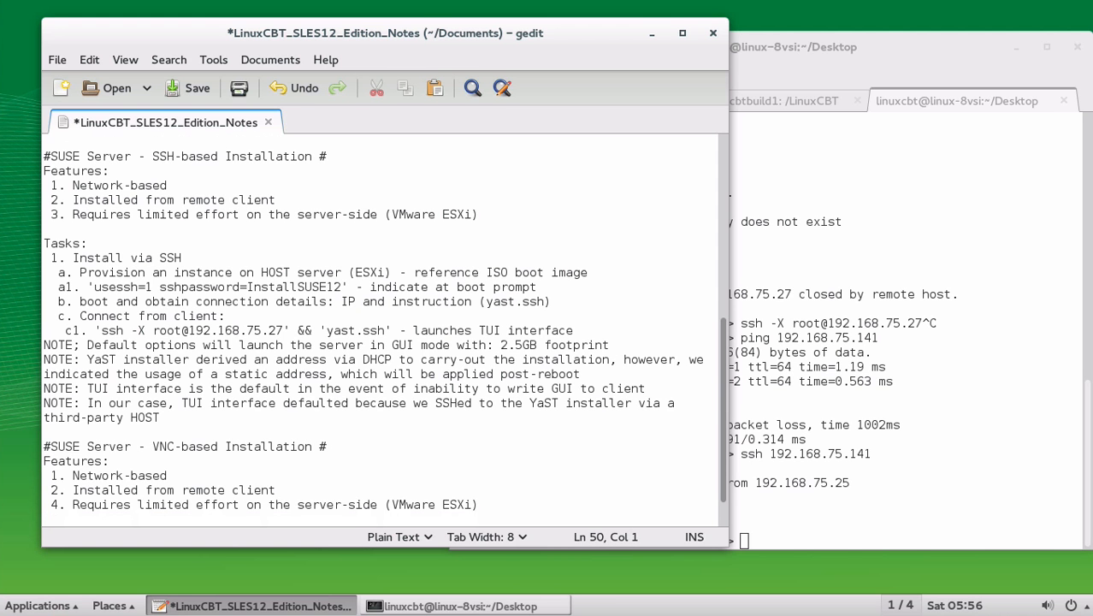
Renumber the effort item to 3, add '4. Uses VNC protocol as opposed to: SSH with X11', and save.
{"action": "key", "text": "Up"}
{"action": "key", "text": "Right"}
{"action": "key", "text": "shift+Right"}
{"action": "type", "text": "3"}
{"action": "key", "text": "Down"}
{"action": "type", "text": "4. Uses VNC prot"}
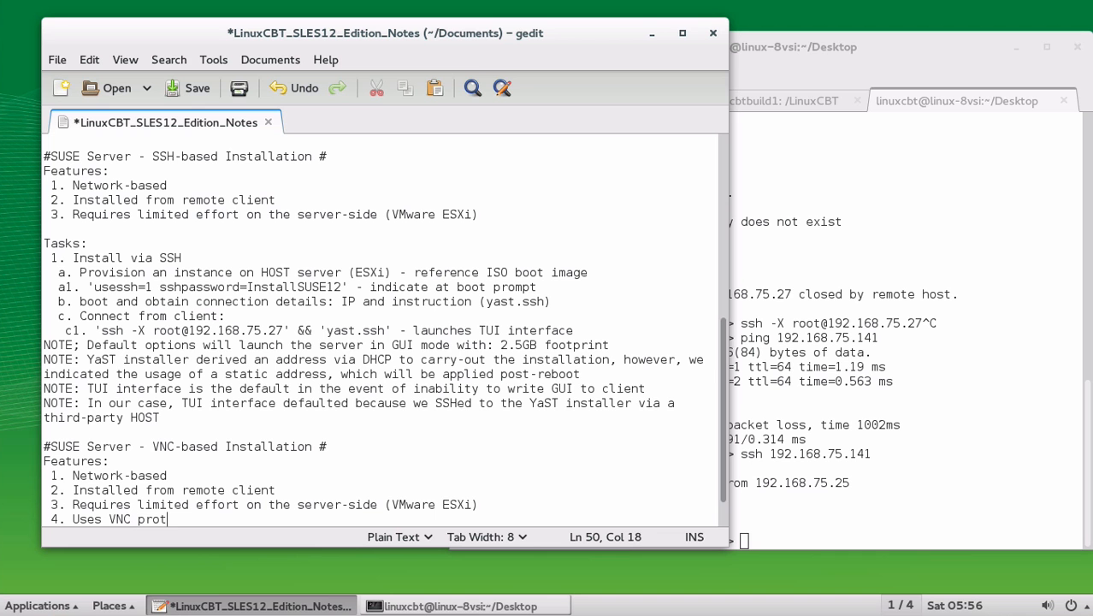
{"action": "type", "text": "ocol as opposed to"}
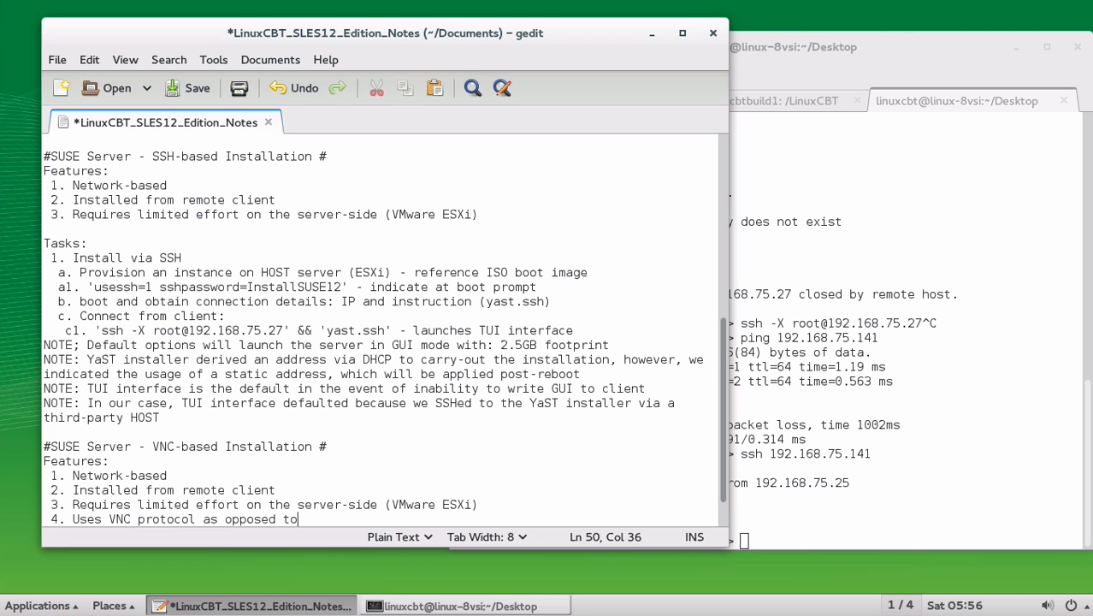
{"action": "type", "text": ": SSH with X11"}
{"action": "key", "text": "Return"}
{"action": "key", "text": "Return"}
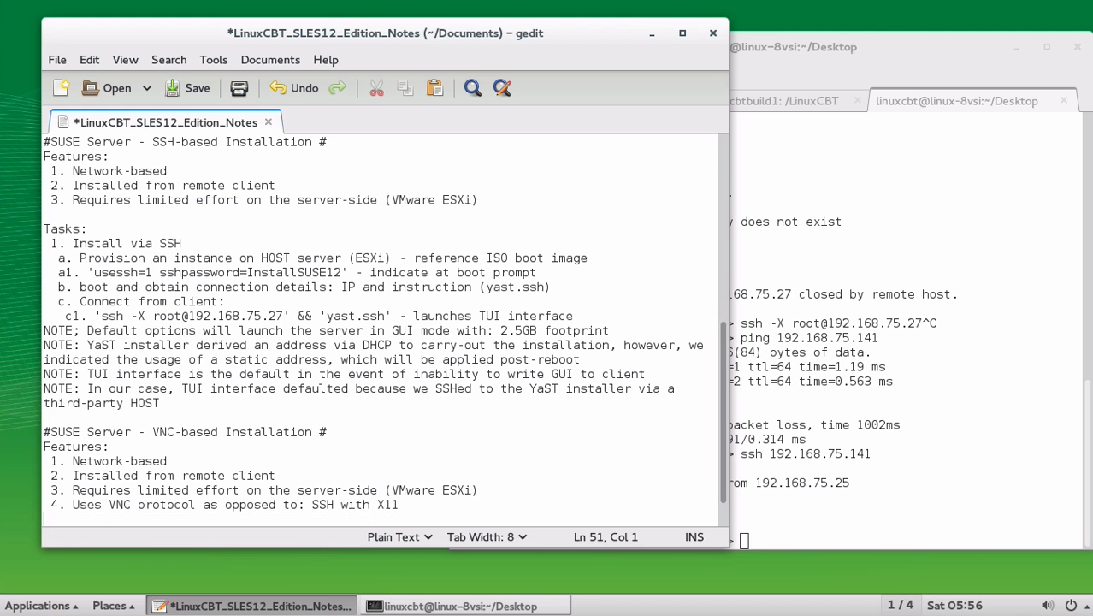
{"action": "key", "text": "ctrl+s"}
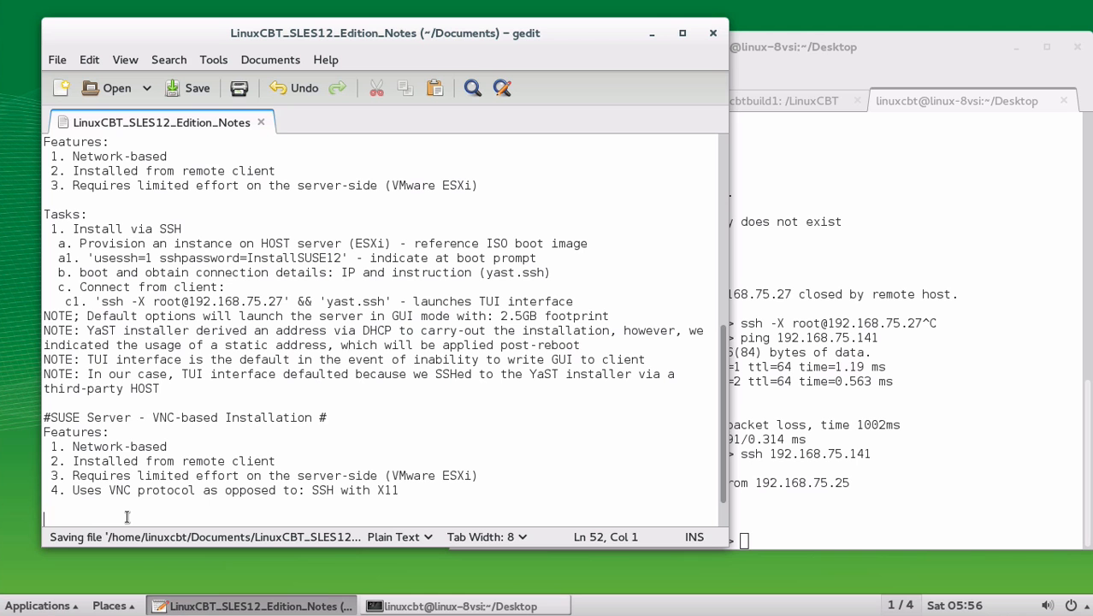
Add a Tasks list with '1. Provision GUEST on ESXi' and save the notes.
{"action": "type", "text": "Tasks:"}
{"action": "key", "text": "Return"}
{"action": "type", "text": "1. S"}
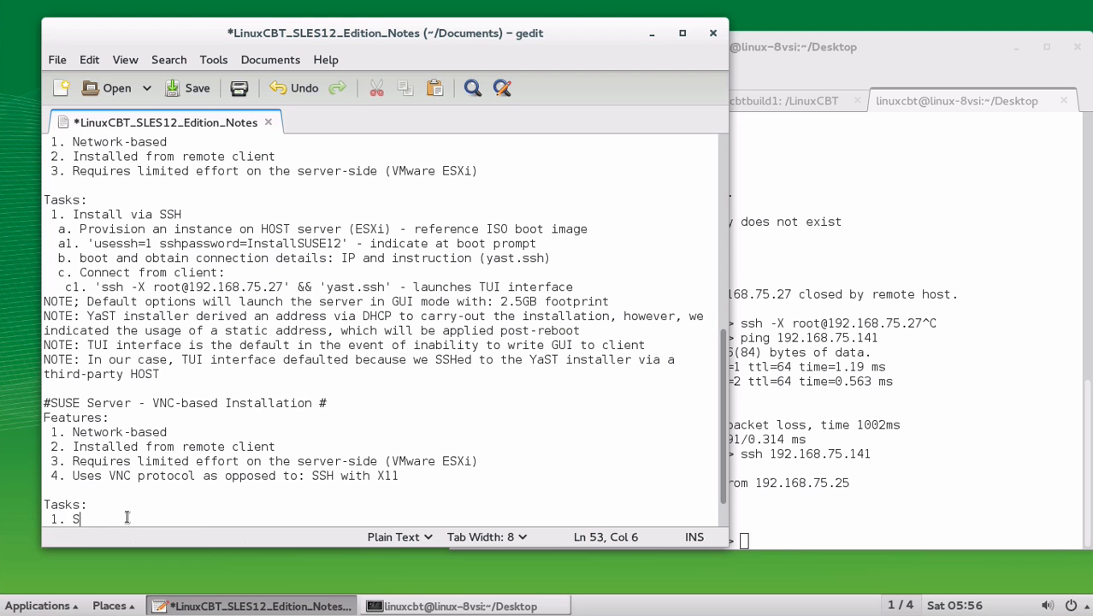
{"action": "key", "text": "BackSpace"}
{"action": "type", "text": "Provisio"}
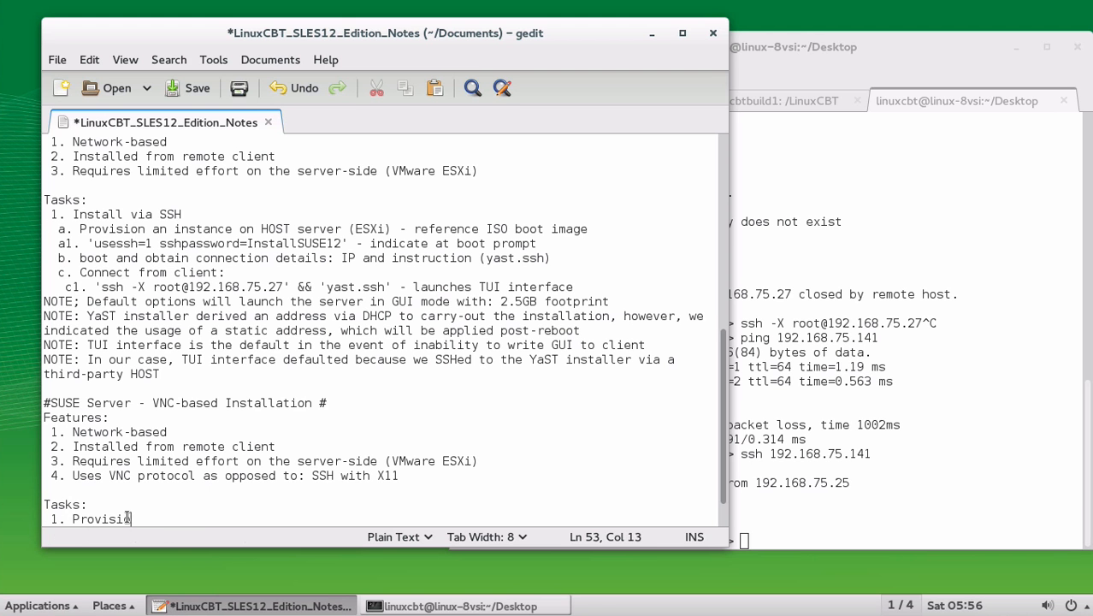
{"action": "type", "text": "n GUEST on ESX"}
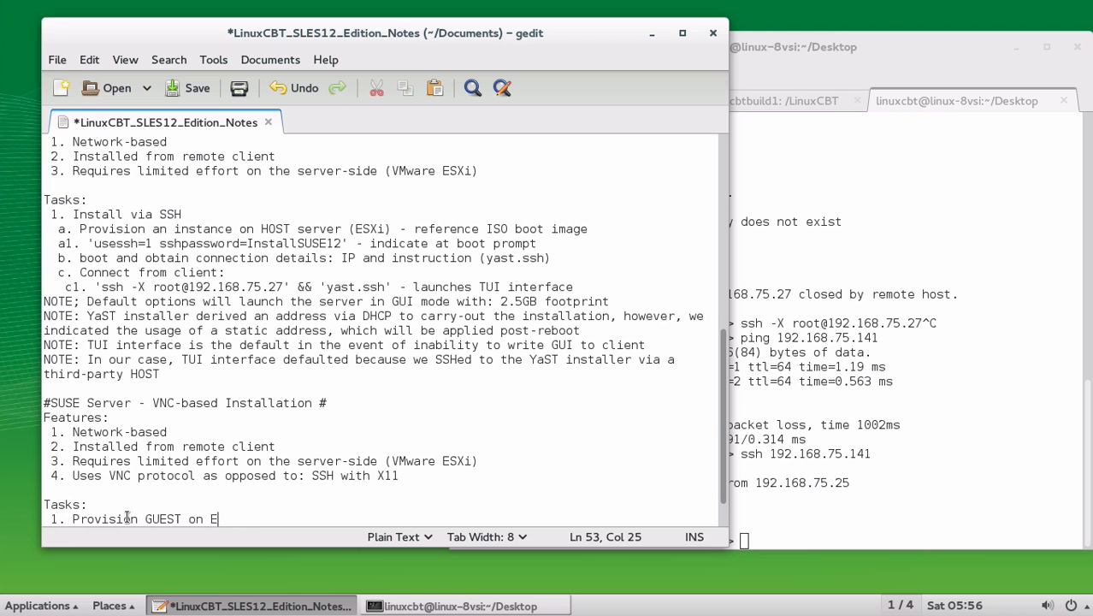
{"action": "type", "text": "i"}
{"action": "key", "text": "Return"}
{"action": "key", "text": "ctrl+s"}
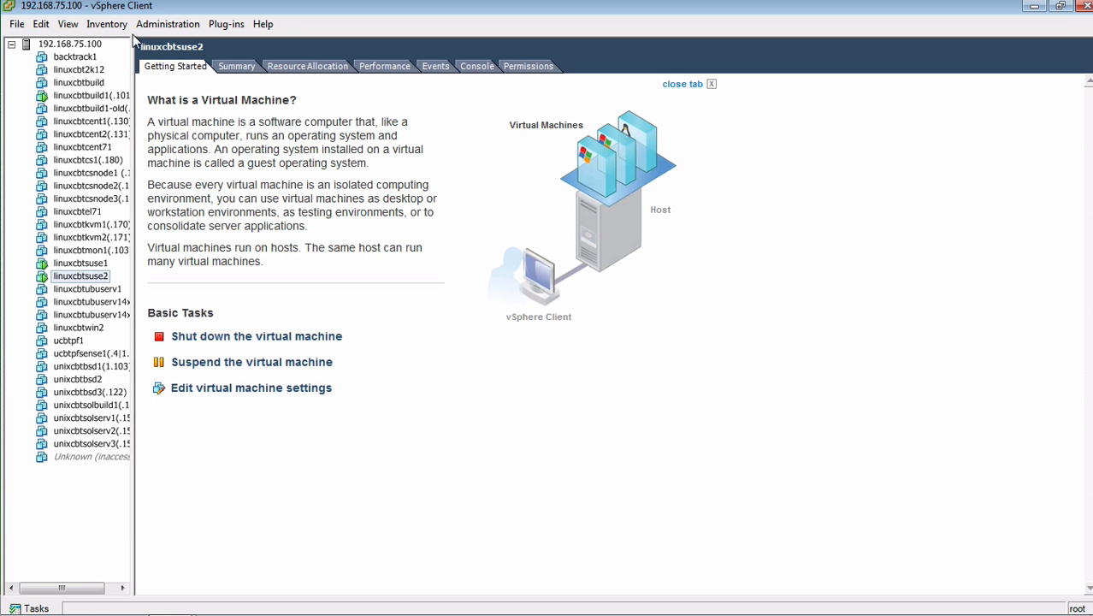
Start a Custom new virtual machine on host 192.168.75.100 and name it linuxcbtsuse3.
{"action": "right_click", "coordinate": [79, 47]}
{"action": "left_click", "coordinate": [124, 53]}
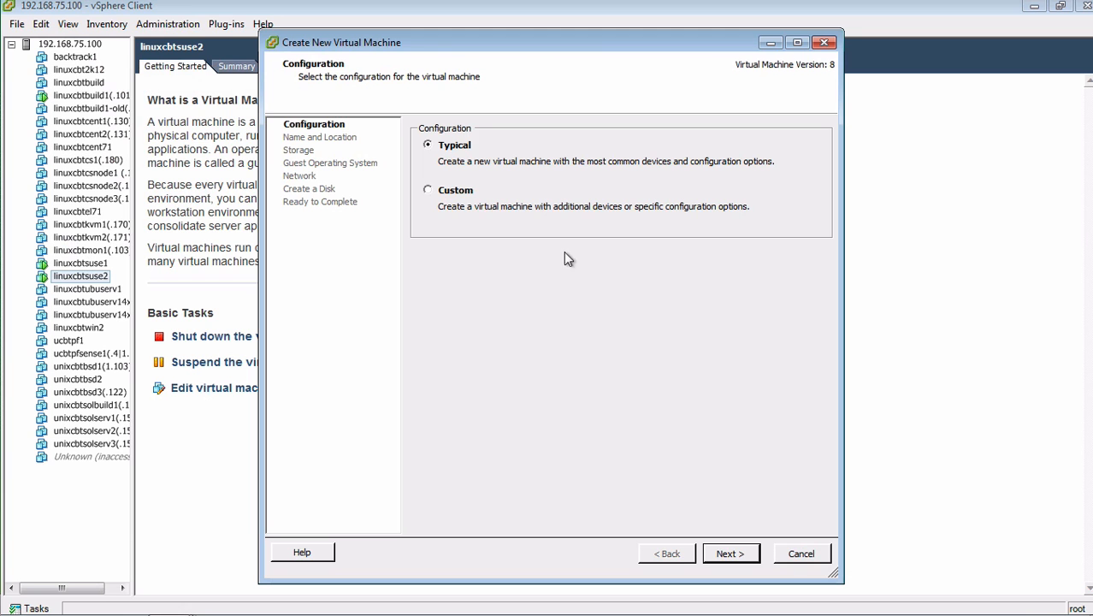
{"action": "left_click", "coordinate": [453, 192]}
{"action": "left_click", "coordinate": [727, 553]}
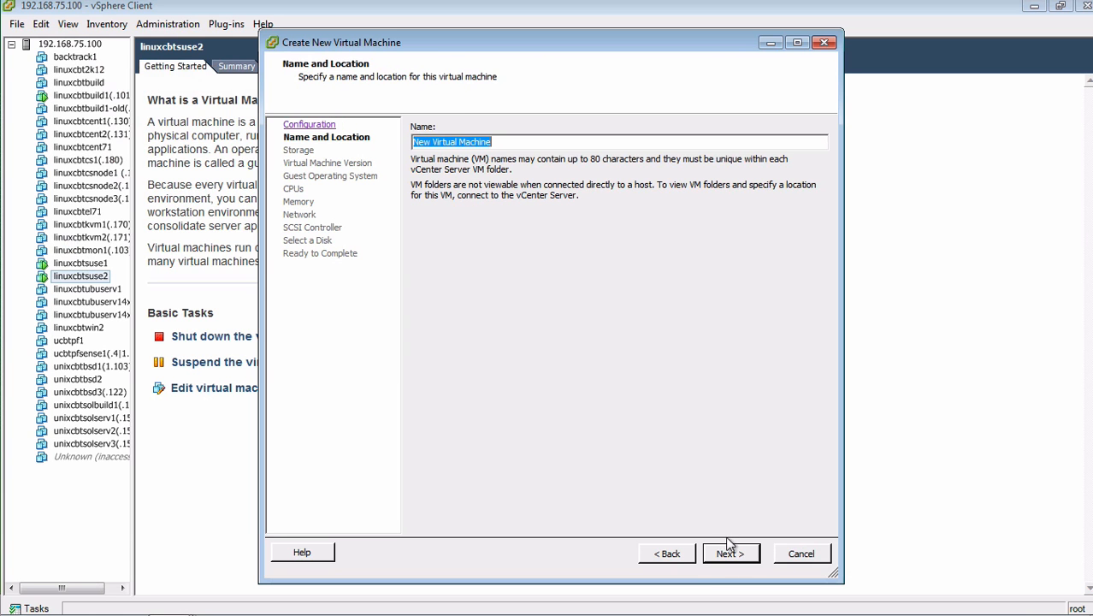
{"action": "type", "text": "linuxc"}
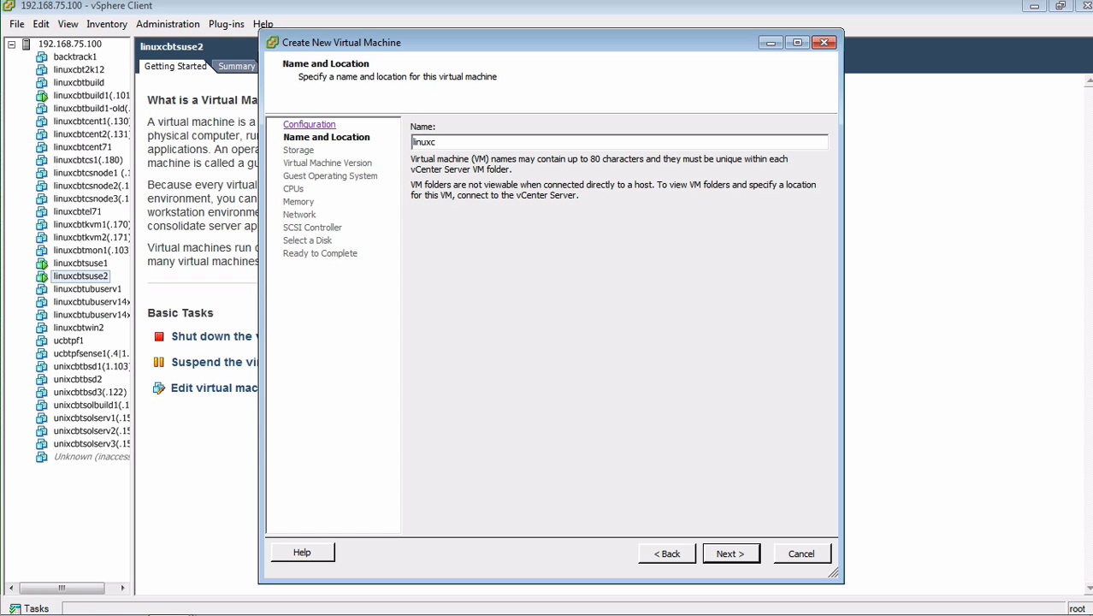
{"action": "type", "text": "btsuse3"}
{"action": "left_click", "coordinate": [725, 549]}
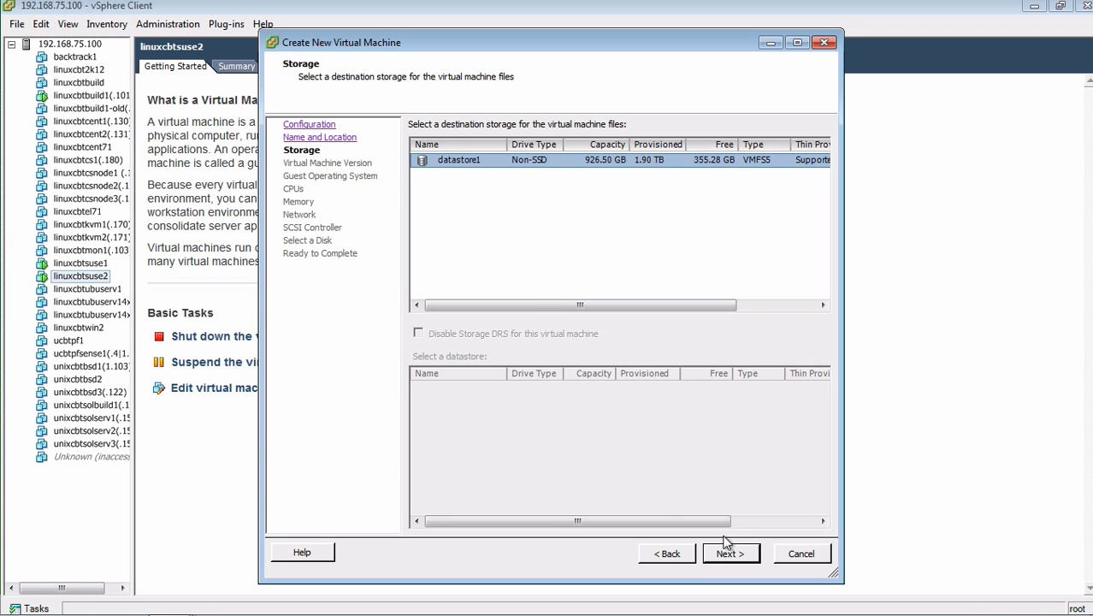
Keep datastore1 and version 8, and set the guest OS to SUSE Linux Enterprise 11 (64-bit).
{"action": "left_click", "coordinate": [726, 552]}
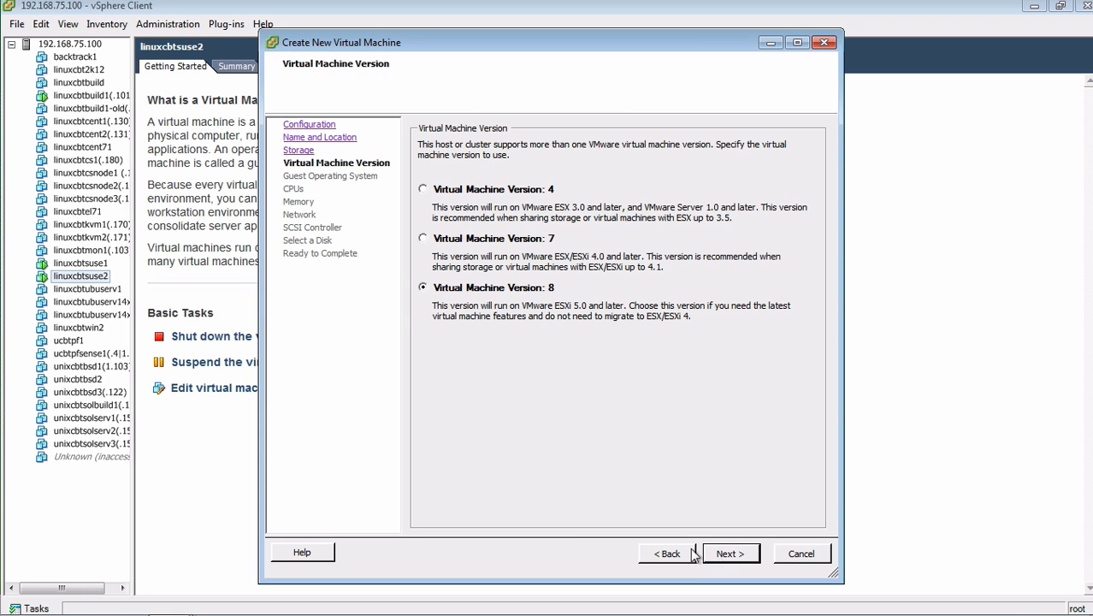
{"action": "left_click", "coordinate": [713, 554]}
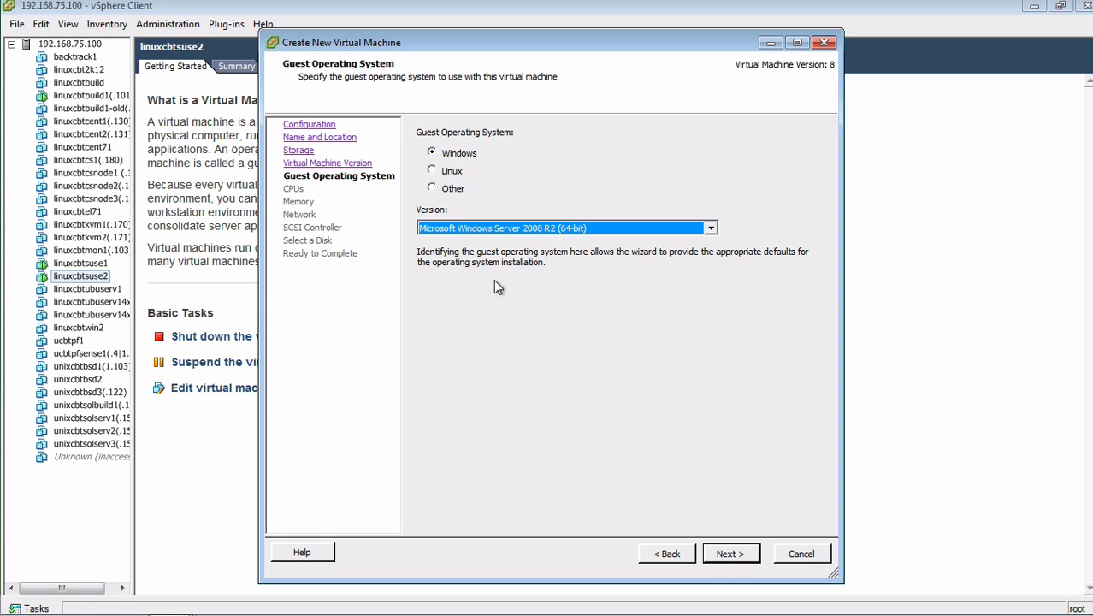
{"action": "left_click", "coordinate": [450, 171]}
{"action": "left_click", "coordinate": [641, 228]}
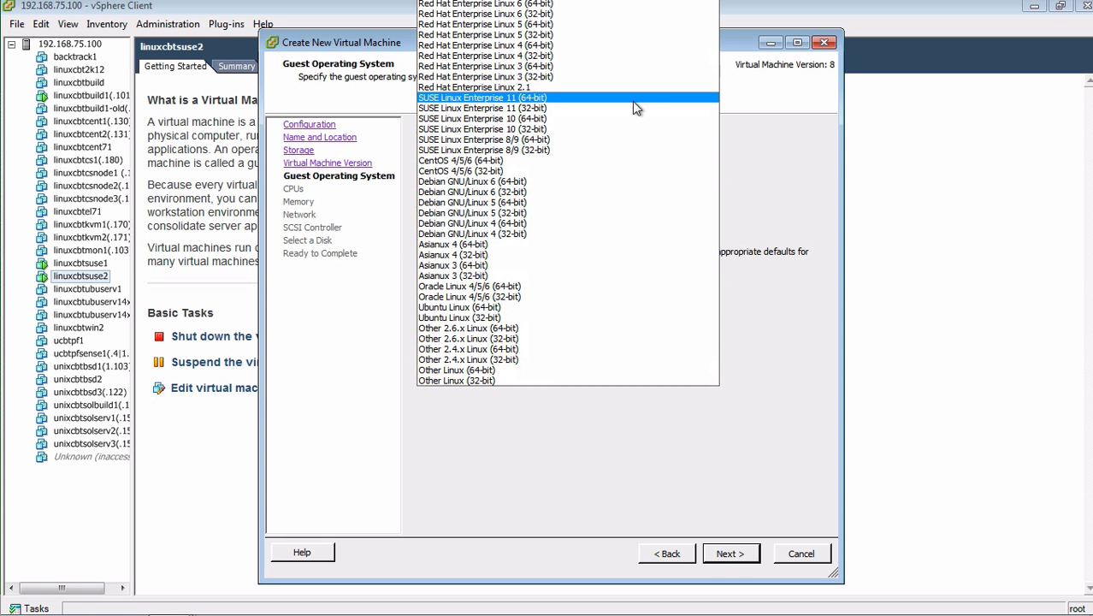
{"action": "left_click", "coordinate": [635, 101]}
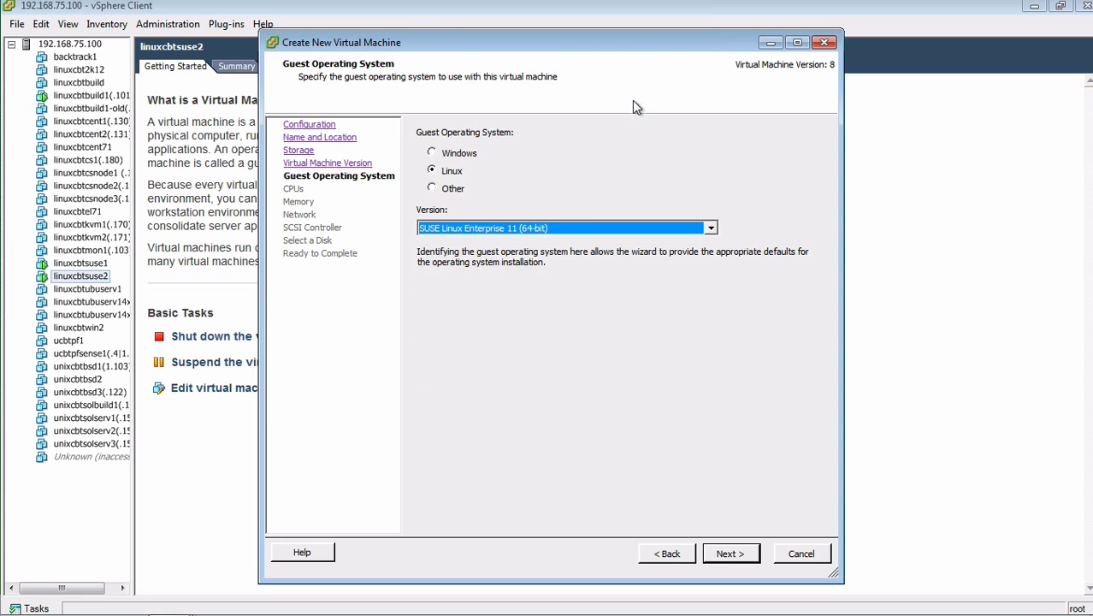
{"action": "left_click", "coordinate": [740, 554]}
{"action": "left_click", "coordinate": [740, 554]}
Connect NIC 1 to VM Network and keep the LSI Logic Parallel SCSI controller.
{"action": "left_click", "coordinate": [739, 555]}
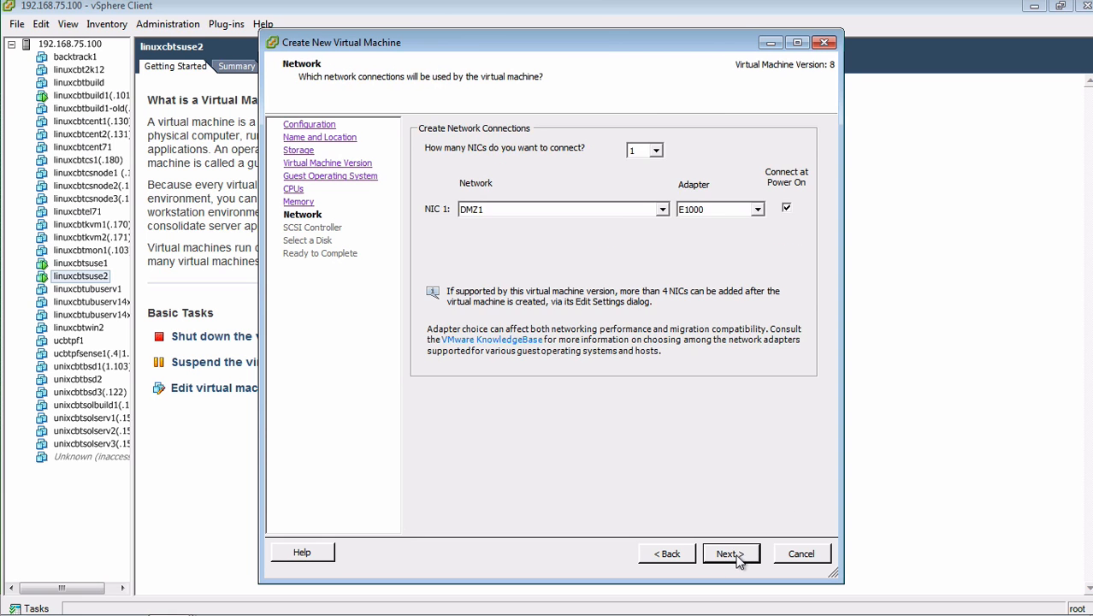
{"action": "left_click", "coordinate": [642, 209]}
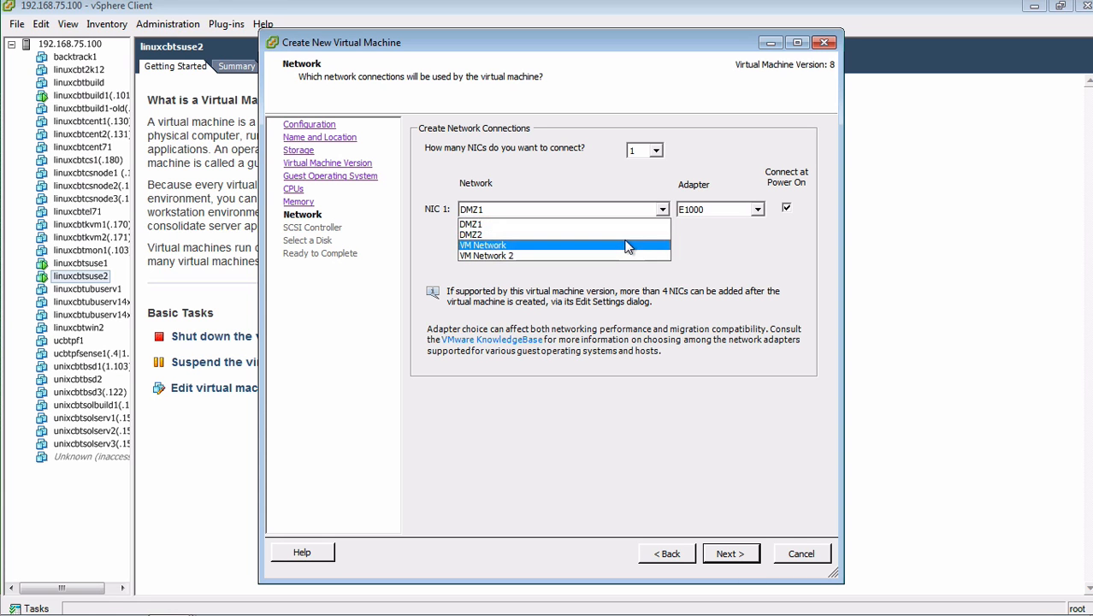
{"action": "left_click", "coordinate": [638, 245]}
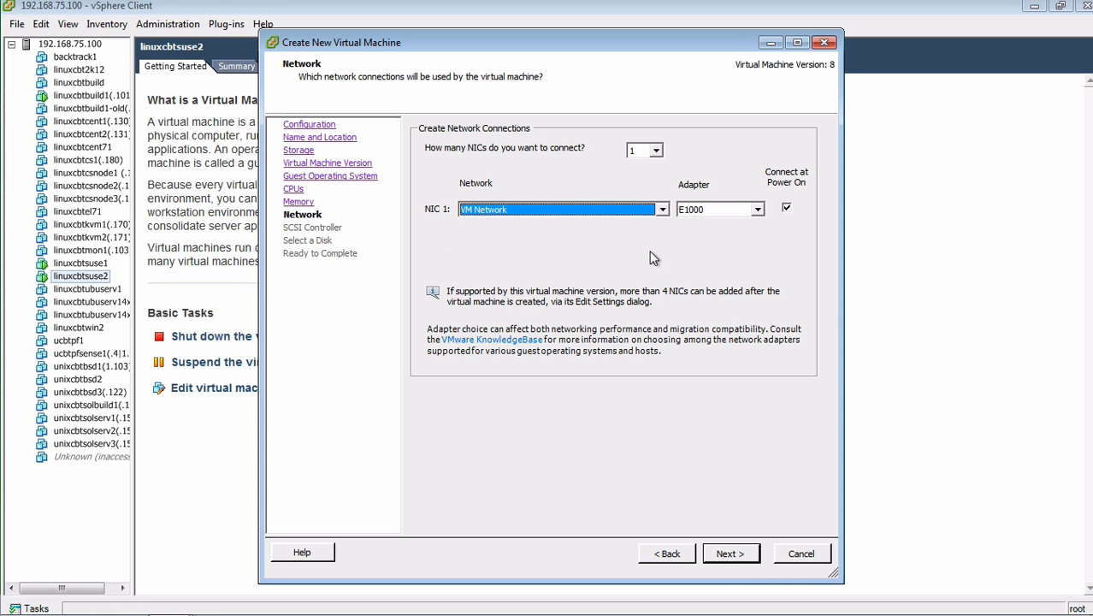
{"action": "left_click", "coordinate": [726, 553]}
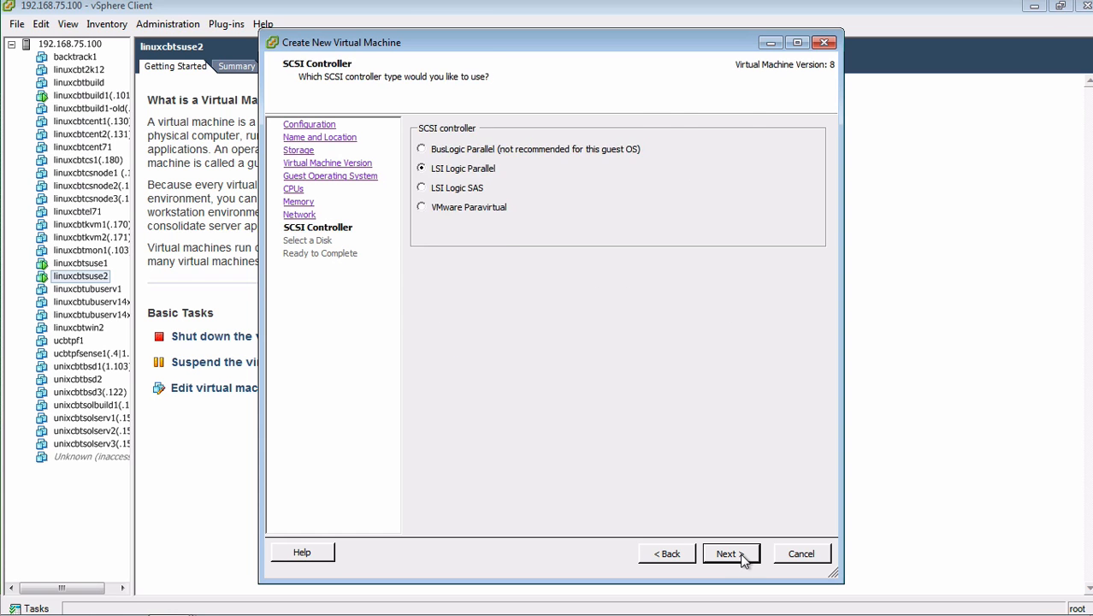
{"action": "left_click", "coordinate": [726, 553]}
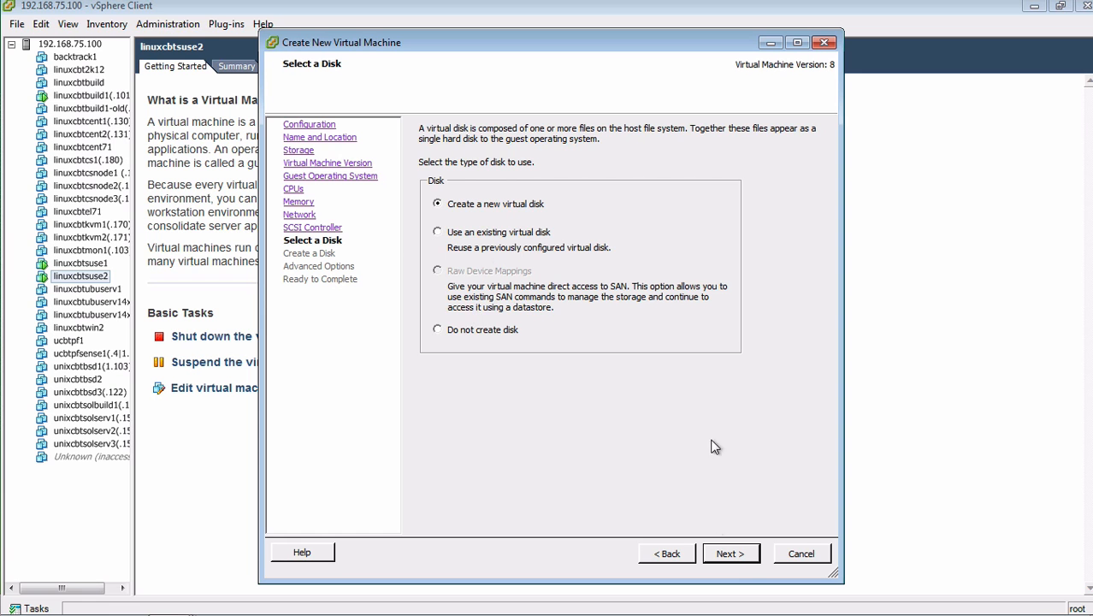
Create a new 20 GB thin-provisioned virtual disk and choose to edit settings before completion.
{"action": "left_click", "coordinate": [730, 554]}
{"action": "double_click", "coordinate": [489, 143]}
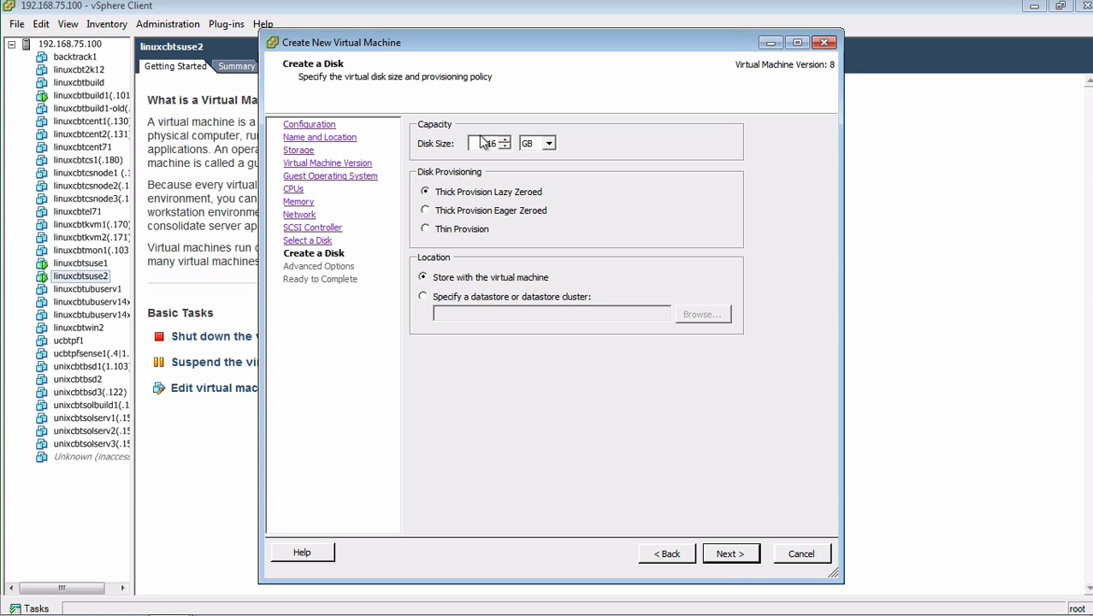
{"action": "type", "text": "20"}
{"action": "left_click", "coordinate": [462, 230]}
{"action": "left_click", "coordinate": [728, 552]}
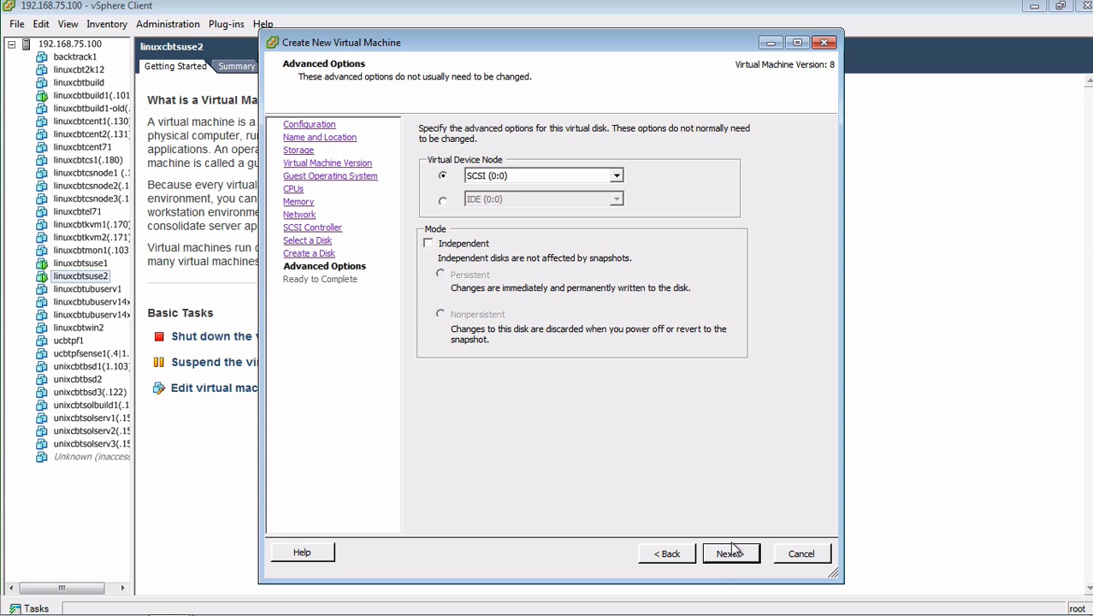
{"action": "left_click", "coordinate": [730, 554]}
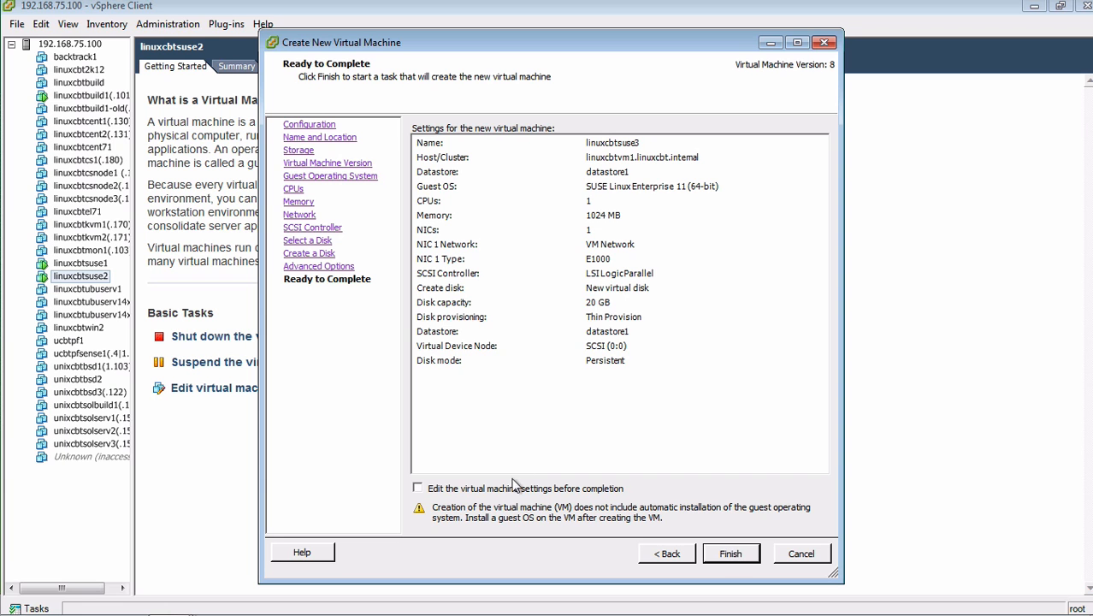
{"action": "left_click", "coordinate": [523, 489]}
Back the new CD/DVD drive with a datastore ISO file.
{"action": "left_click", "coordinate": [729, 553]}
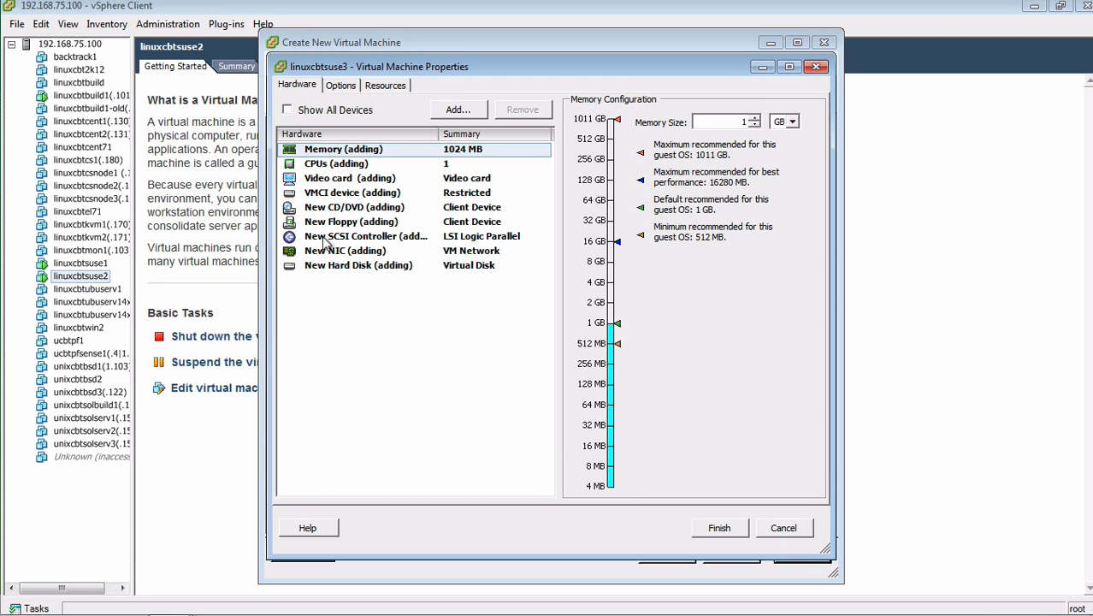
{"action": "left_click", "coordinate": [336, 207]}
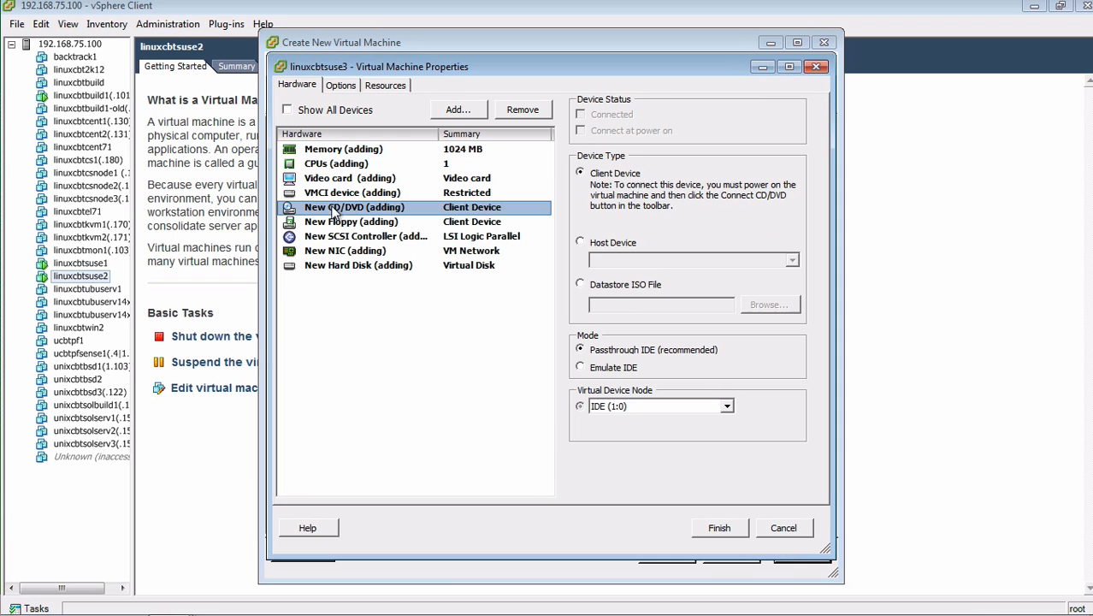
{"action": "left_click", "coordinate": [627, 284]}
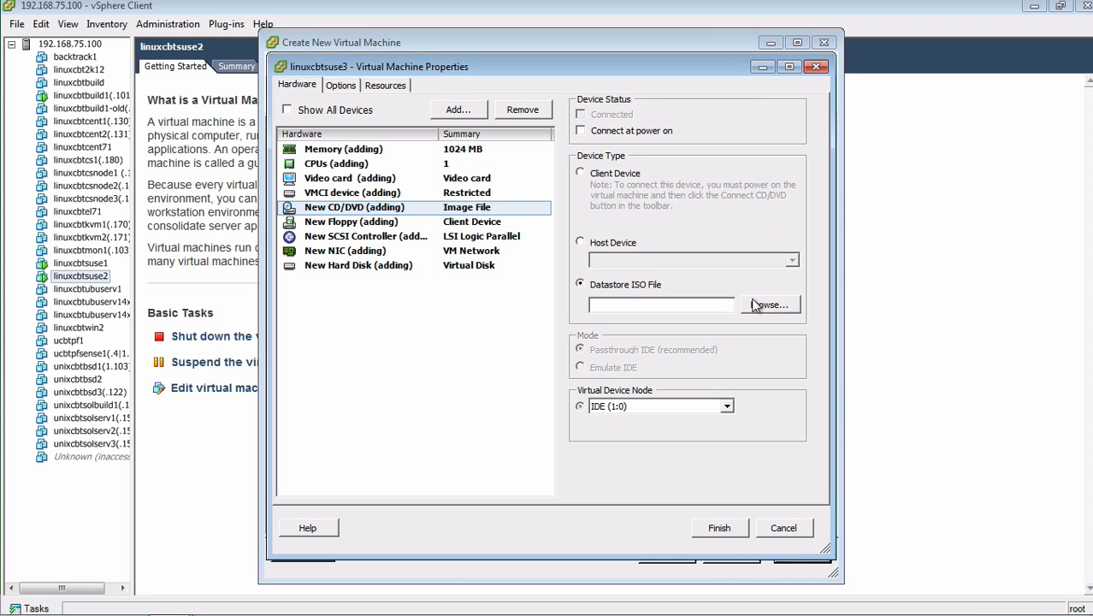
Pick the SLE-12-Server ISO from datastore1/OS_ISO_Images/SLES/12, connect at power on, and finish.
{"action": "left_click", "coordinate": [782, 304]}
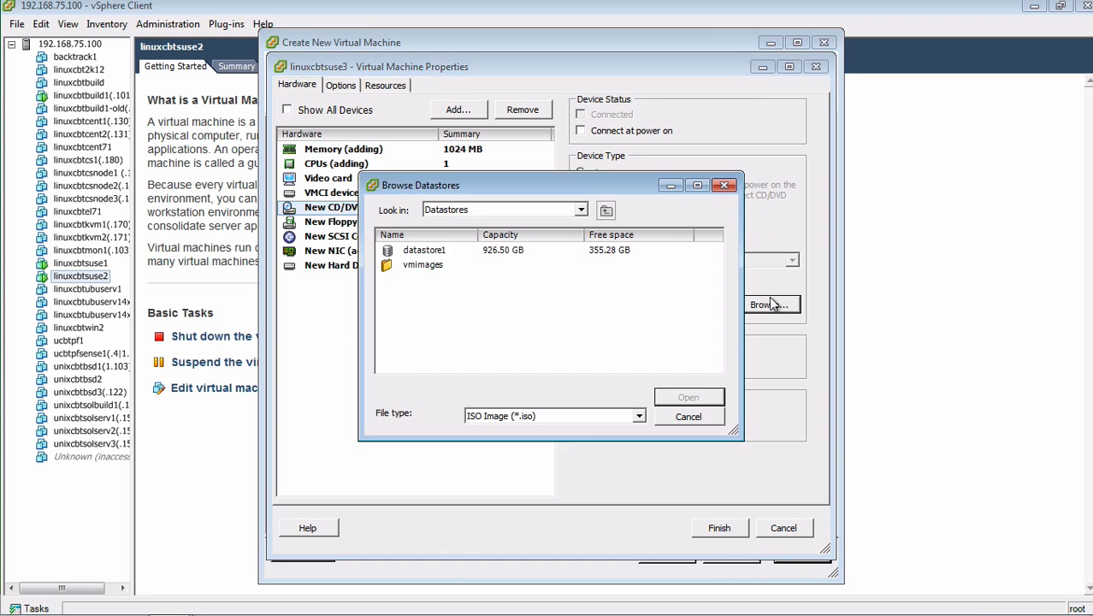
{"action": "double_click", "coordinate": [452, 249]}
{"action": "double_click", "coordinate": [438, 265]}
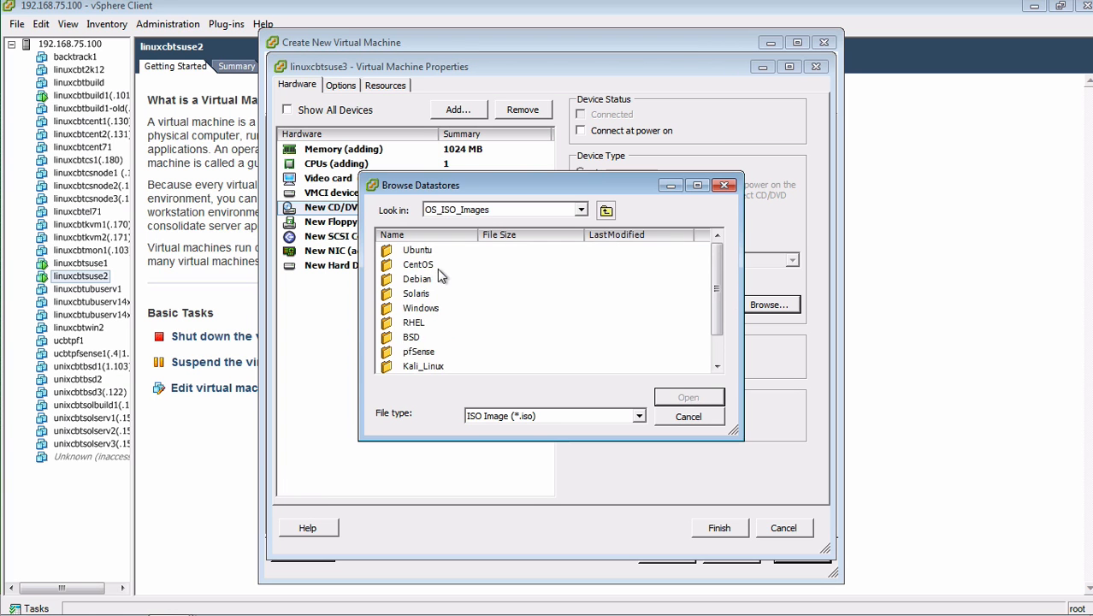
{"action": "scroll", "coordinate": [441, 324], "scroll_direction": "down", "scroll_amount": 1}
{"action": "double_click", "coordinate": [421, 350]}
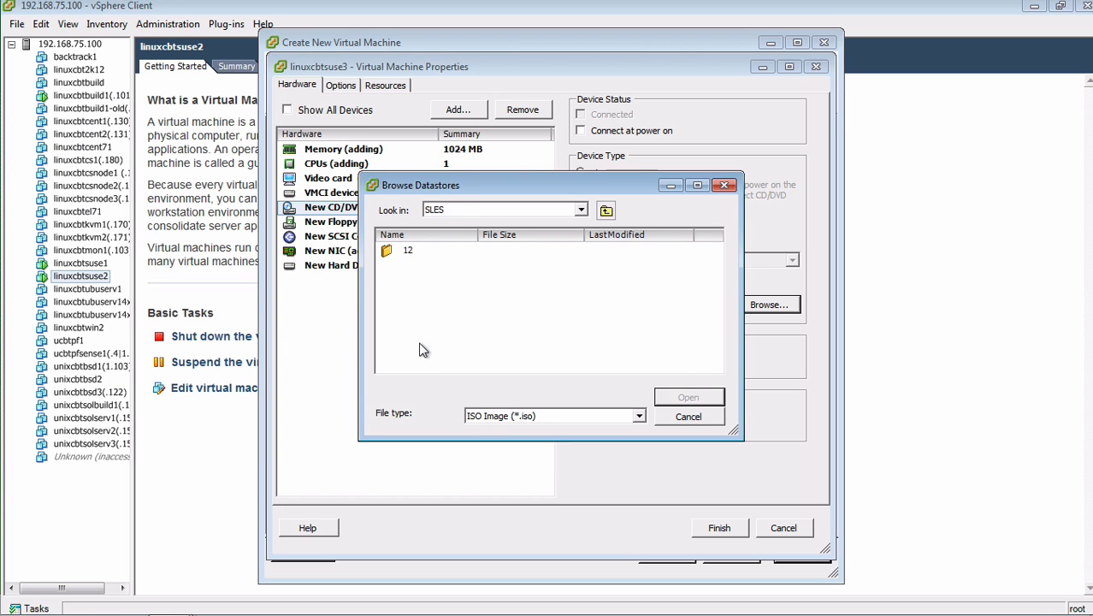
{"action": "double_click", "coordinate": [417, 253]}
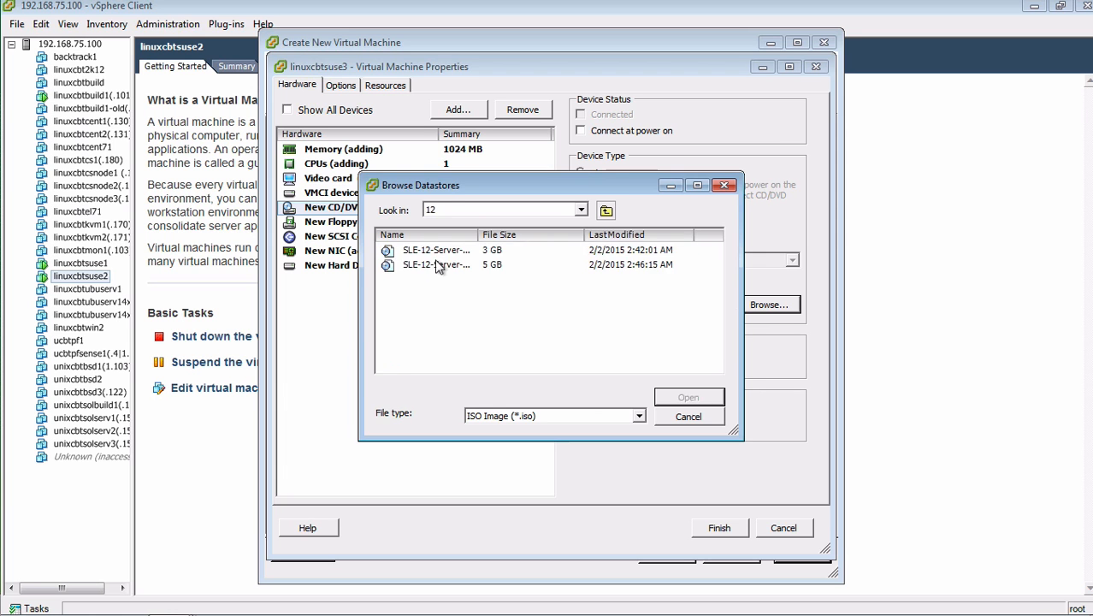
{"action": "left_click", "coordinate": [438, 256]}
{"action": "double_click", "coordinate": [438, 256]}
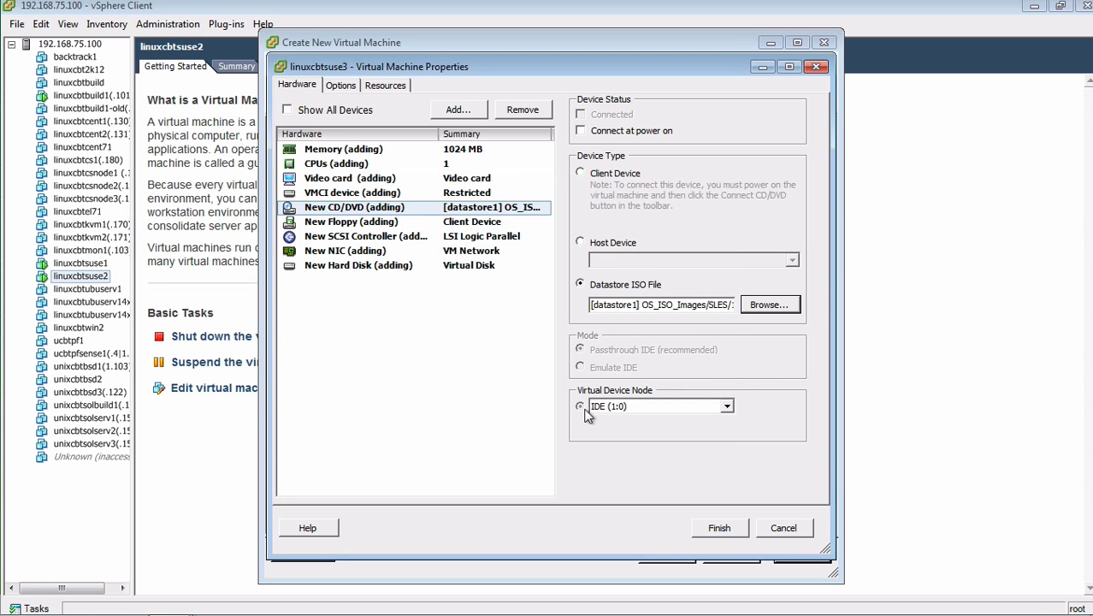
{"action": "left_click", "coordinate": [599, 133]}
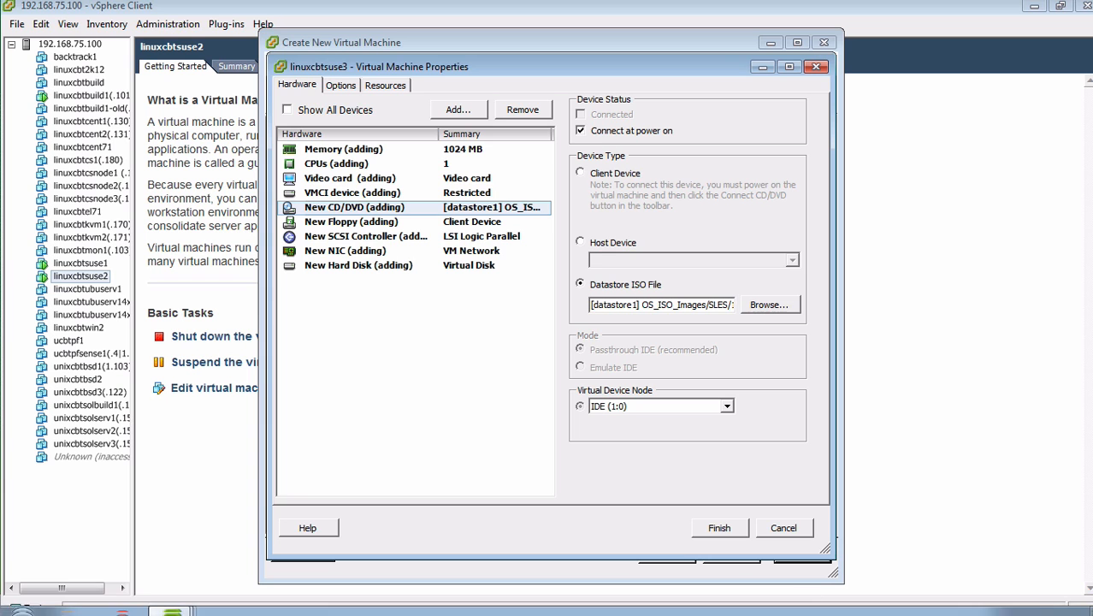
{"action": "left_click", "coordinate": [725, 530]}
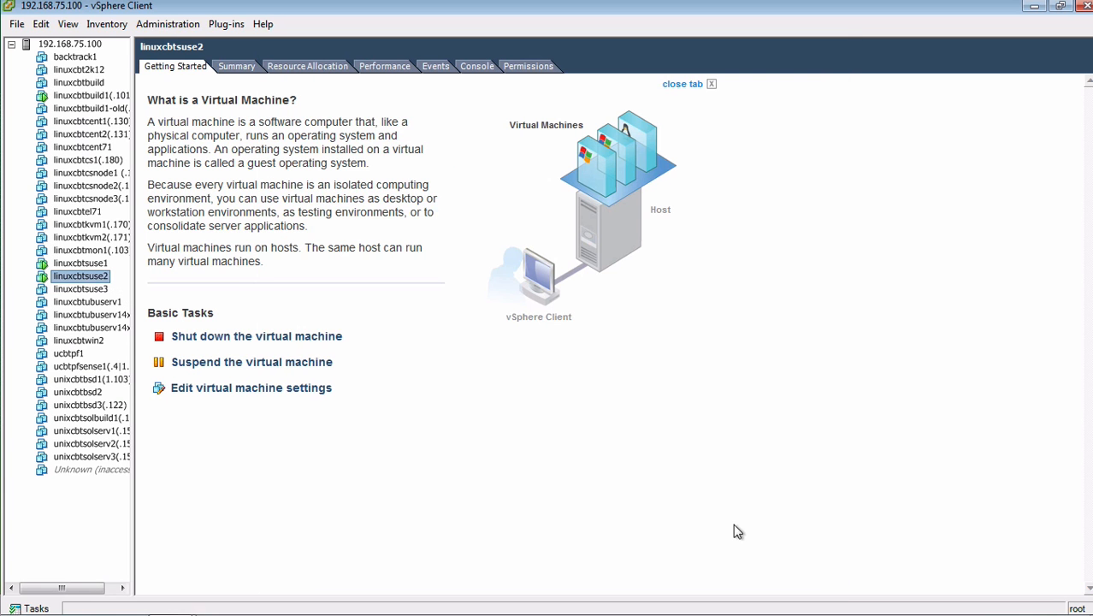
Power on linuxcbtsuse3 and watch its Console.
{"action": "left_click", "coordinate": [99, 289]}
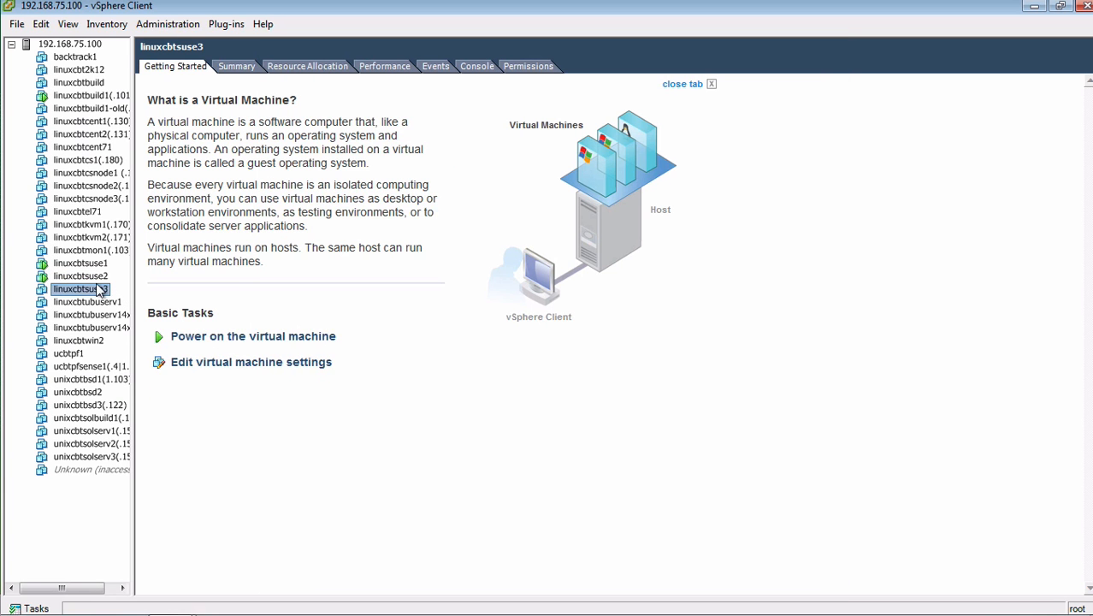
{"action": "left_click", "coordinate": [269, 343]}
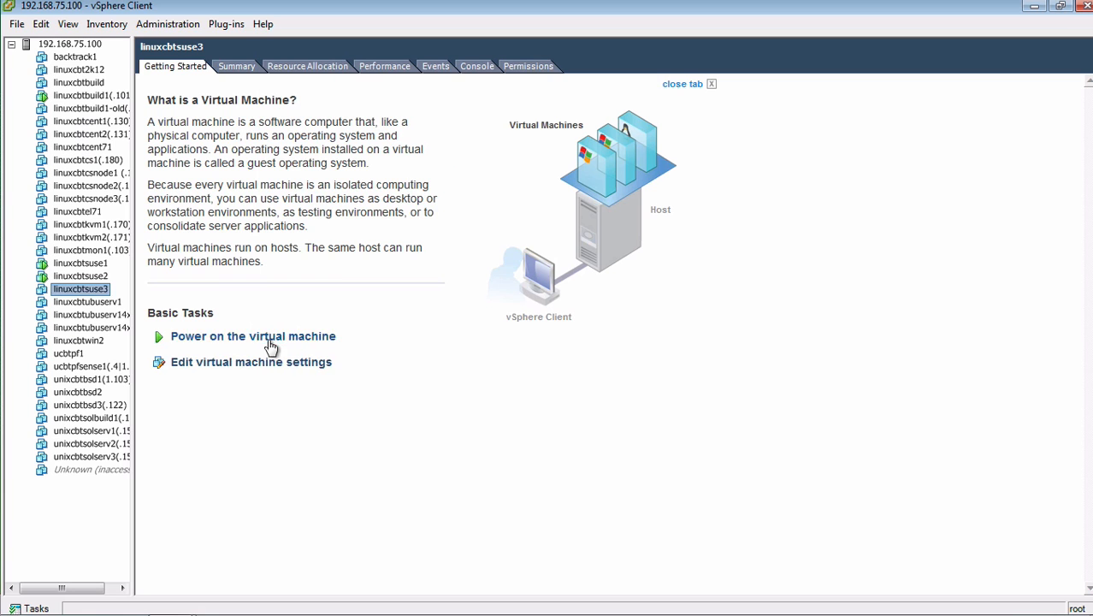
{"action": "left_click", "coordinate": [475, 67]}
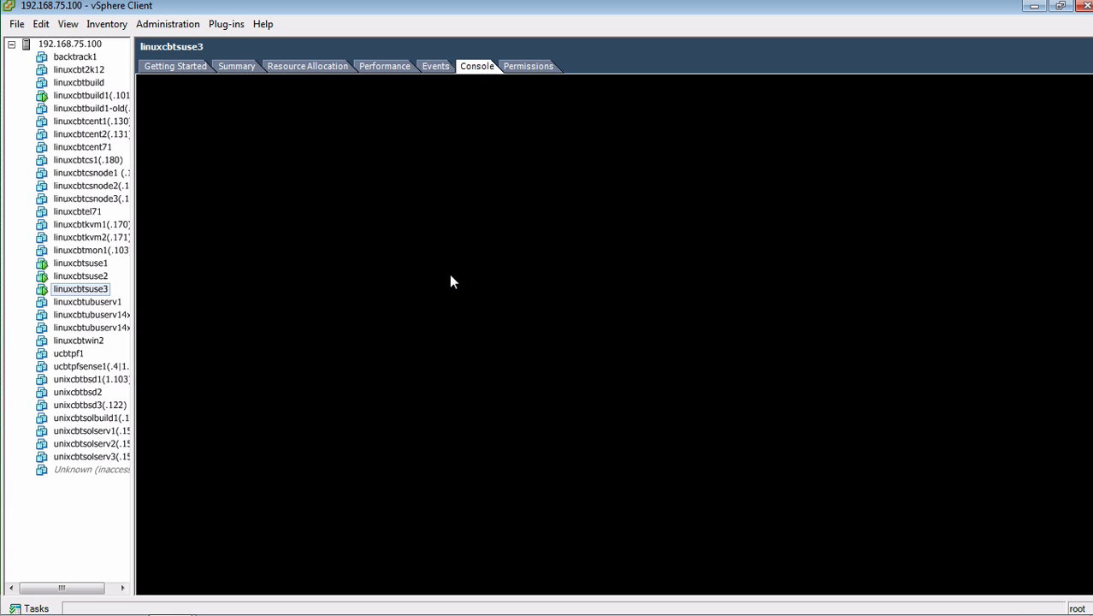
{"action": "left_click", "coordinate": [156, 67]}
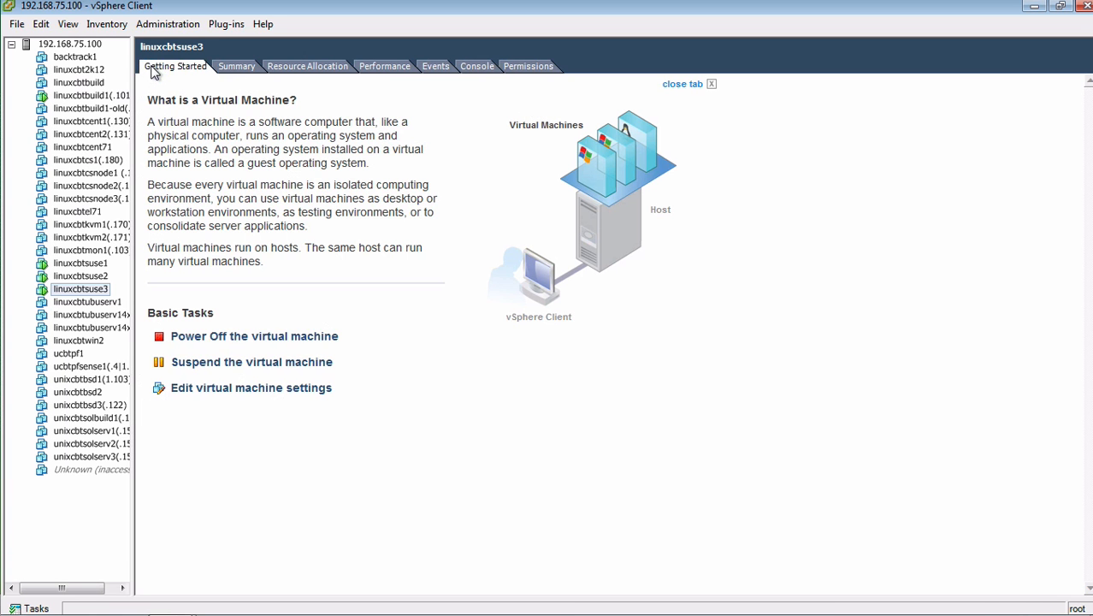
{"action": "left_click", "coordinate": [490, 68]}
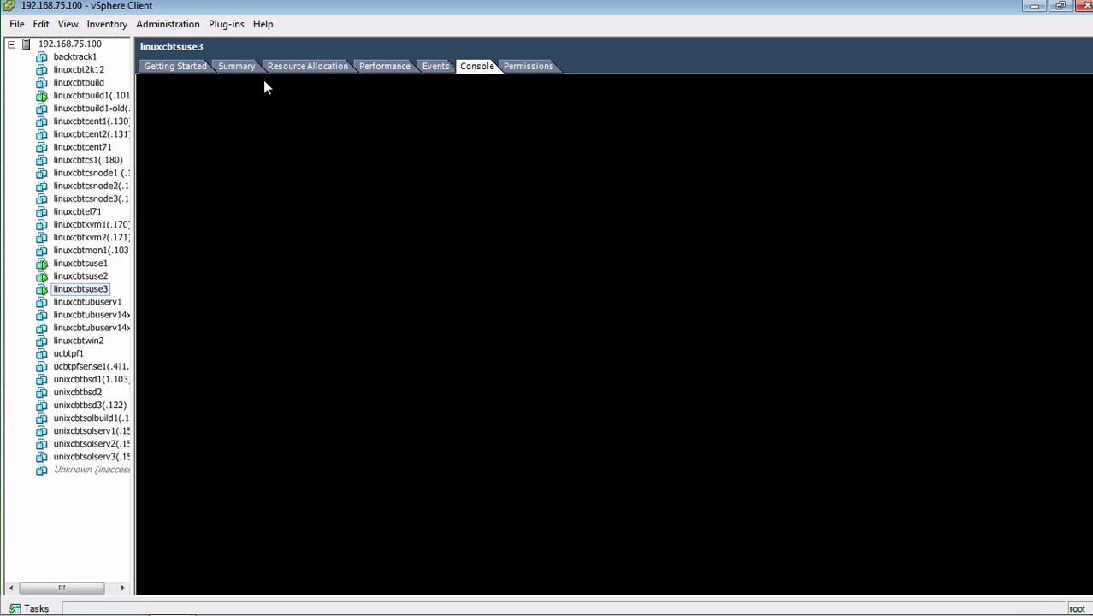
{"action": "left_click", "coordinate": [178, 66]}
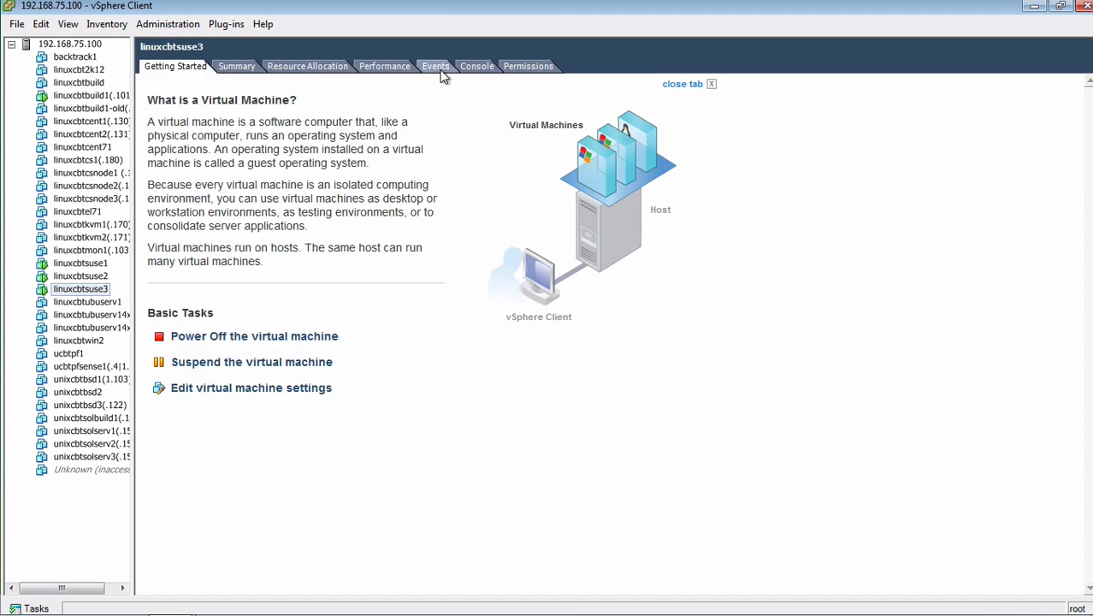
{"action": "left_click", "coordinate": [476, 69]}
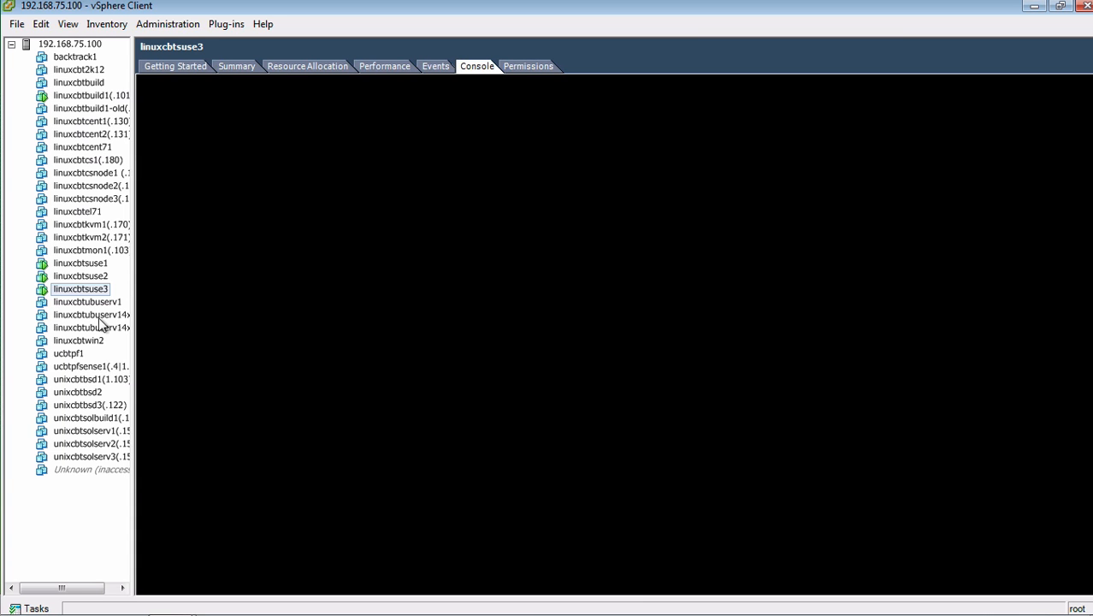
Reset the linuxcbtsuse3 virtual machine and confirm with Yes.
{"action": "right_click", "coordinate": [89, 286]}
{"action": "mouse_move", "coordinate": [227, 292]}
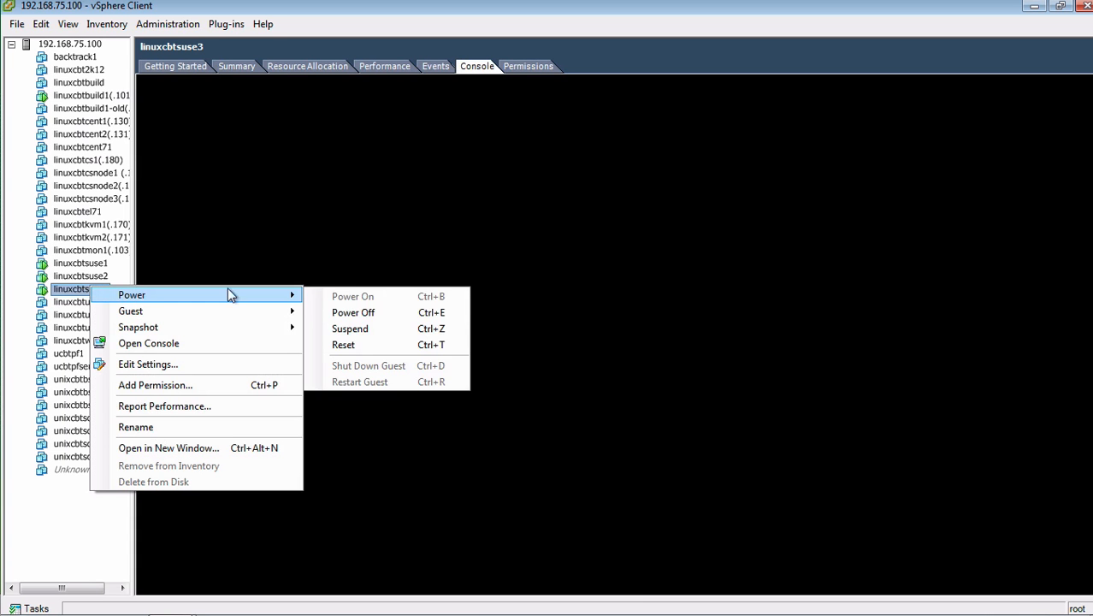
{"action": "left_click", "coordinate": [371, 344]}
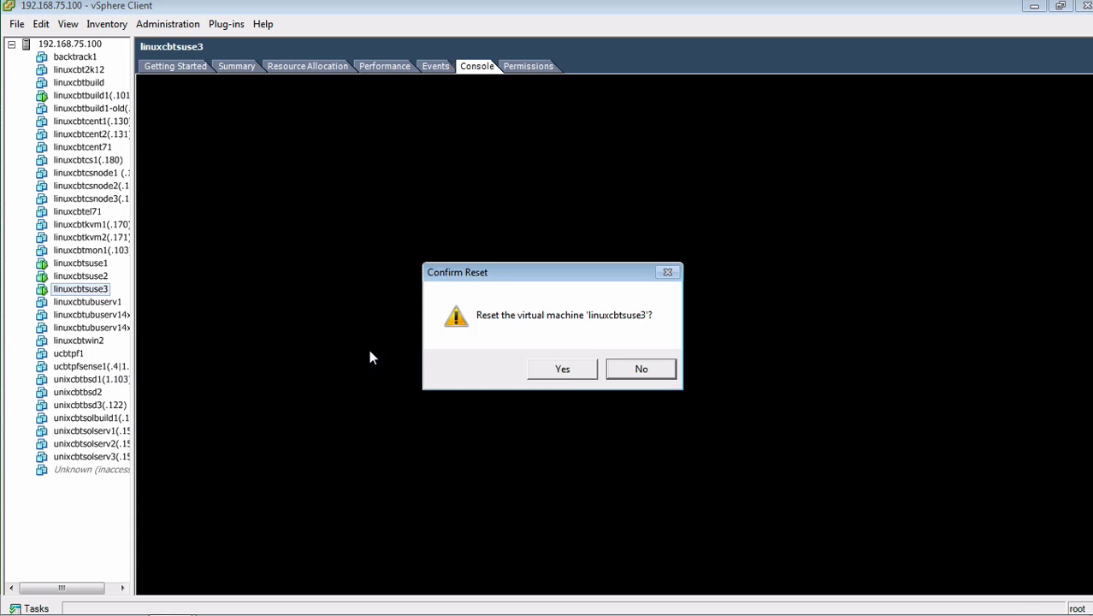
{"action": "left_click", "coordinate": [589, 369]}
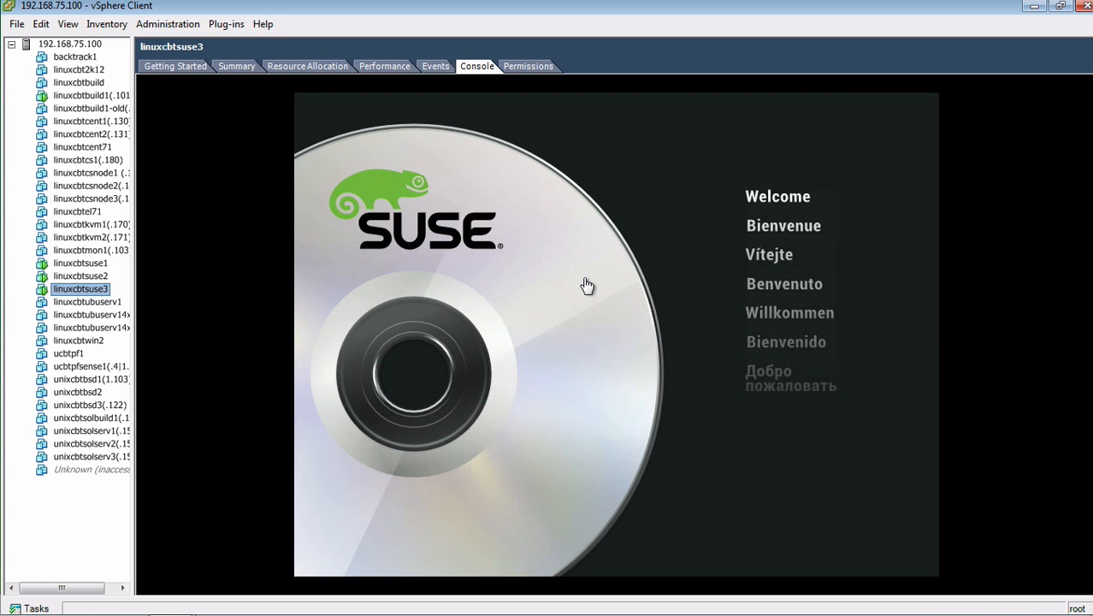
Select Installation at the SUSE boot menu and enter boot options vnc=1 plus a VNC password.
{"action": "left_click", "coordinate": [588, 285]}
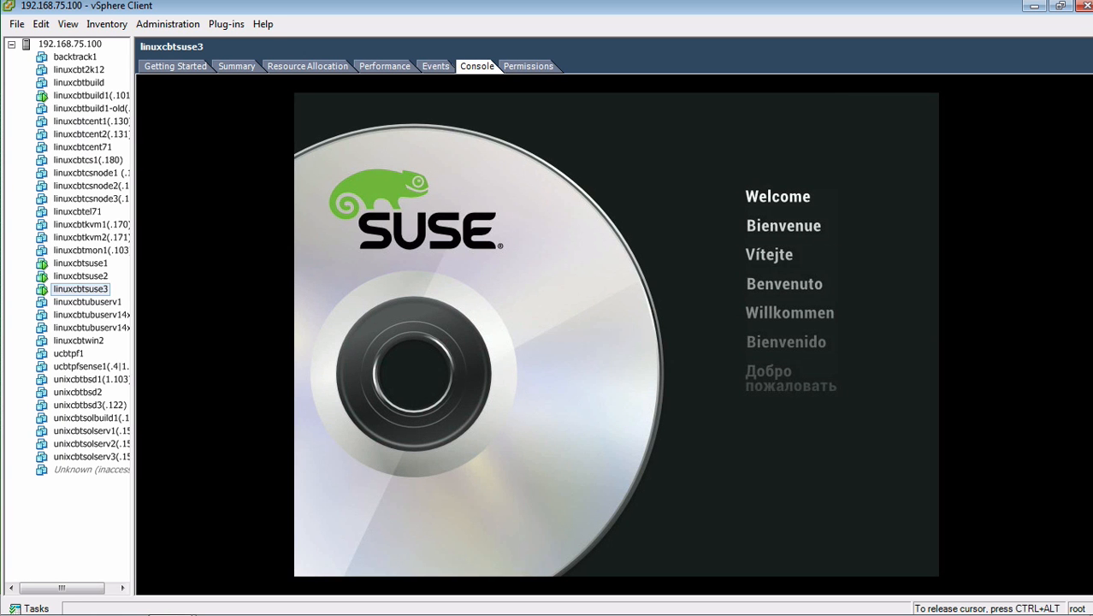
{"action": "key", "text": "Down"}
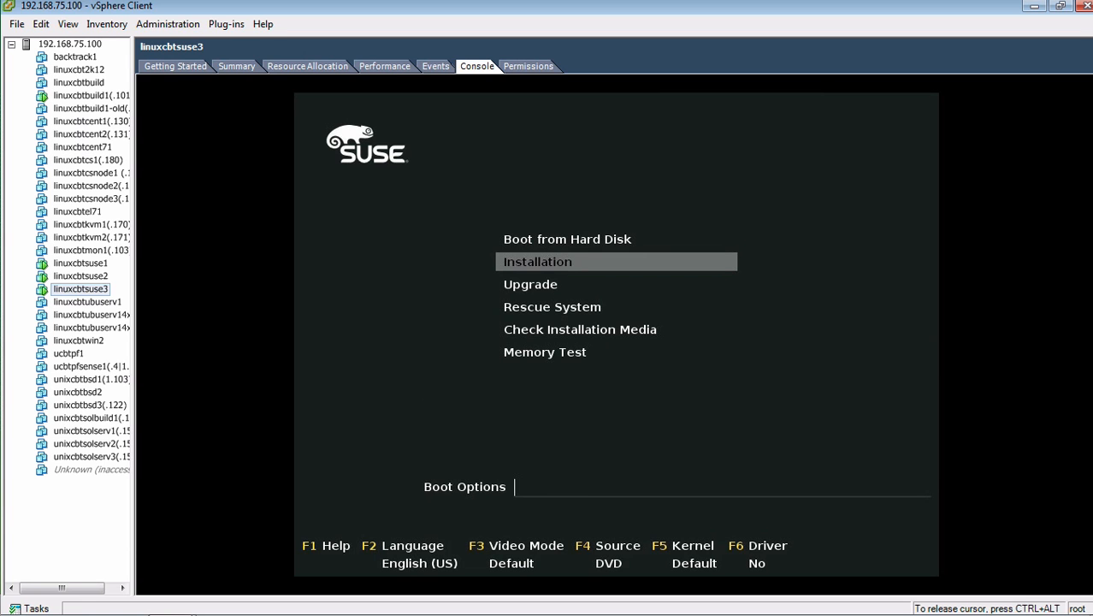
{"action": "type", "text": "vnc=1 vncpassword="}
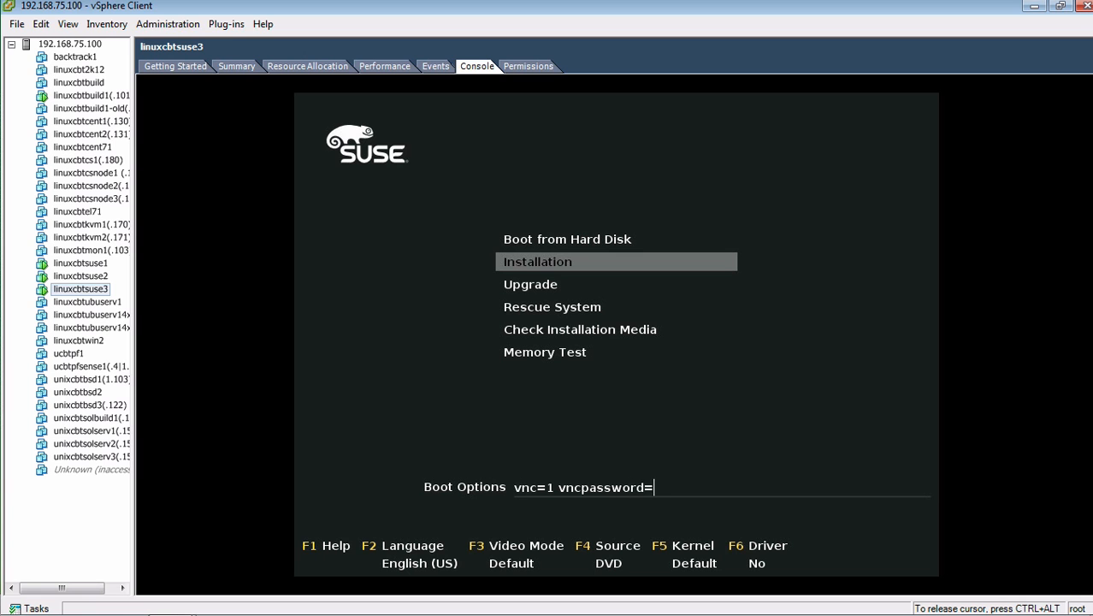
{"action": "type", "text": "InstallSUSE"}
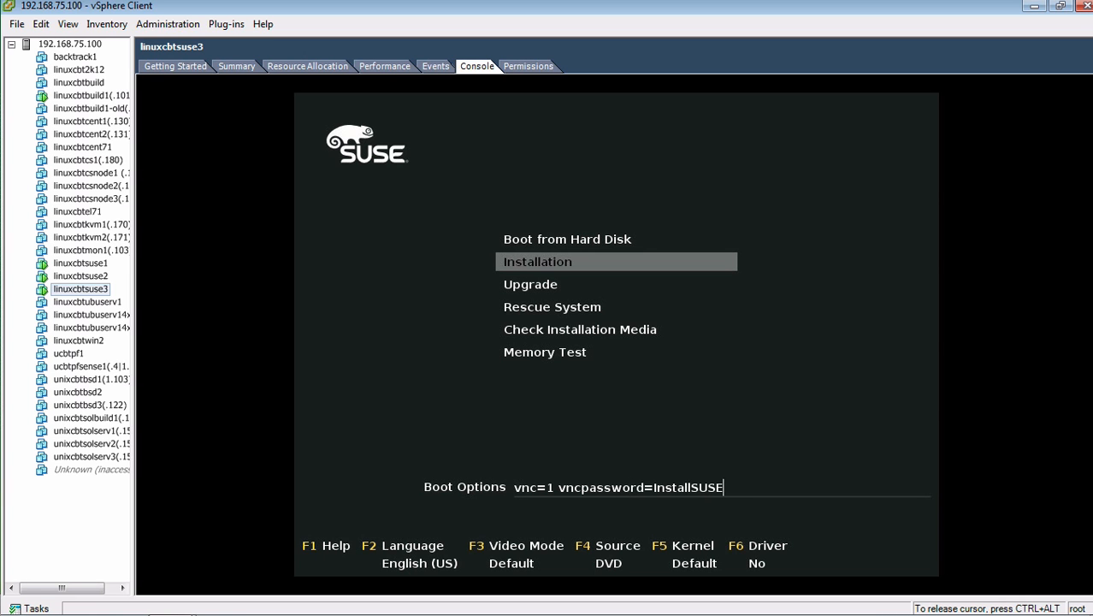
{"action": "type", "text": "12"}
{"action": "type", "text": "4"}
{"action": "key", "text": "BackSpace"}
Set the installation source to HTTP with server 192.168.75.101 and directory /SUSE.
{"action": "key", "text": "F4"}
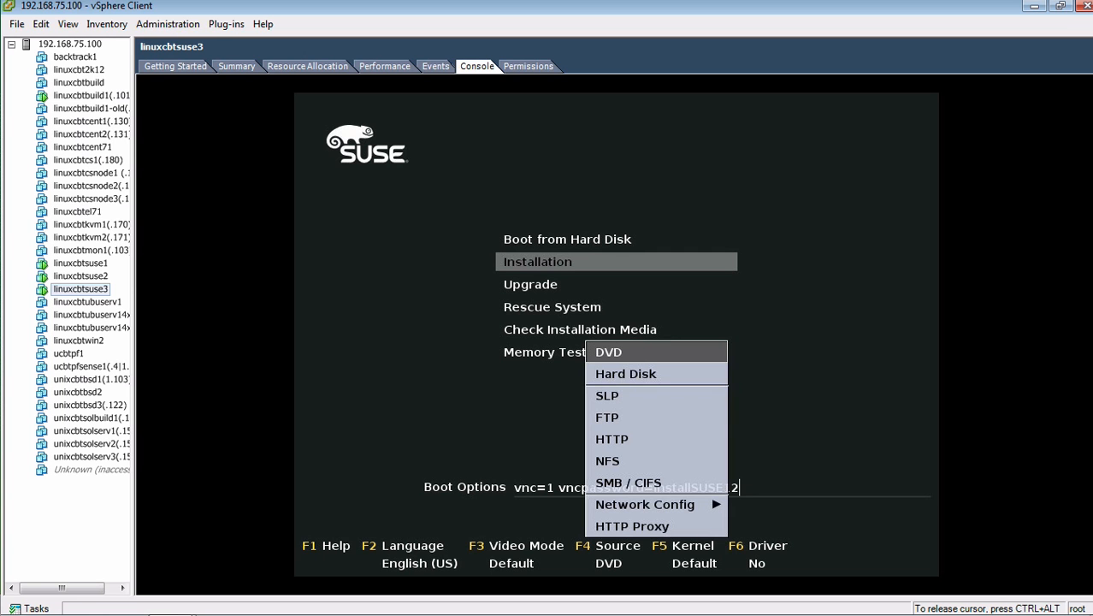
{"action": "key", "text": "Down"}
{"action": "key", "text": "Down"}
{"action": "key", "text": "Down"}
{"action": "key", "text": "Down"}
{"action": "key", "text": "Return"}
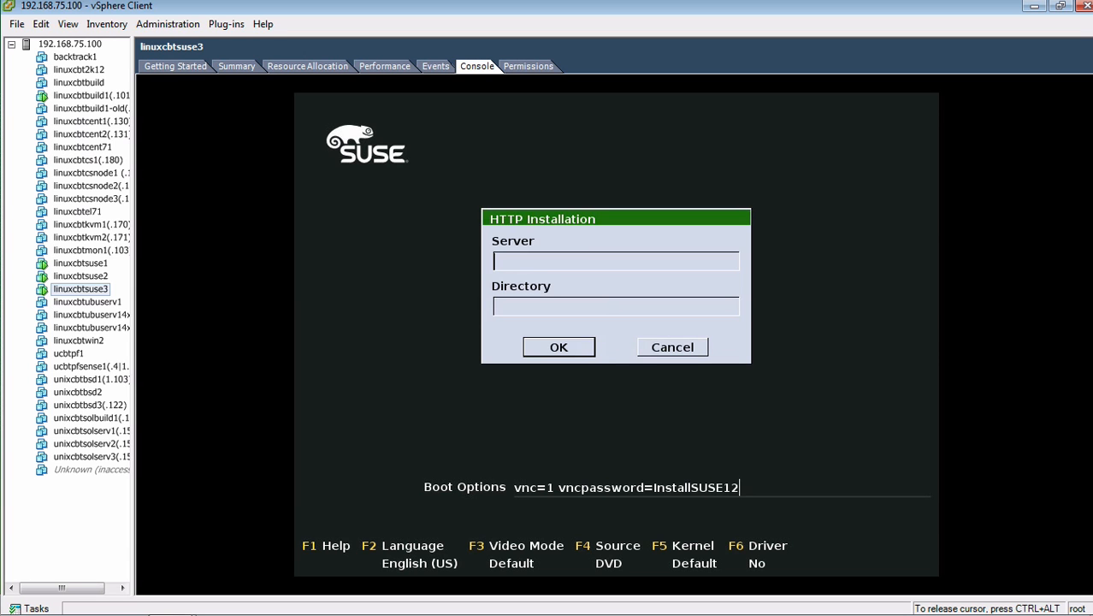
{"action": "type", "text": "192.168.75.101"}
{"action": "key", "text": "Tab"}
{"action": "type", "text": "/SUSE"}
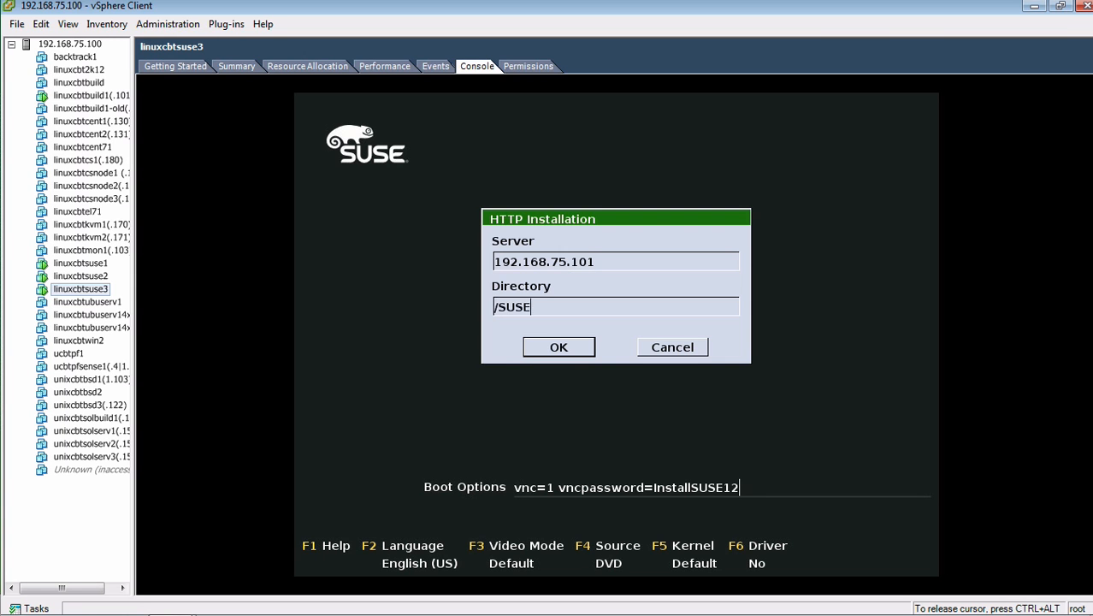
{"action": "key", "text": "Return"}
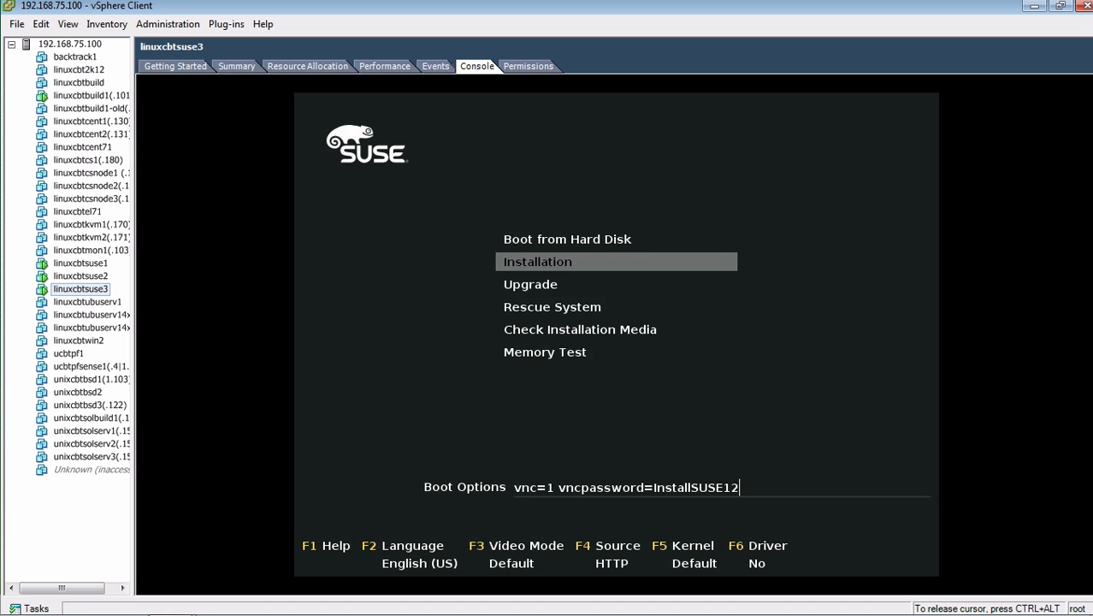
Correct the source directory to /SUSE12 and boot the Installation entry.
{"action": "key", "text": "F4"}
{"action": "key", "text": "Return"}
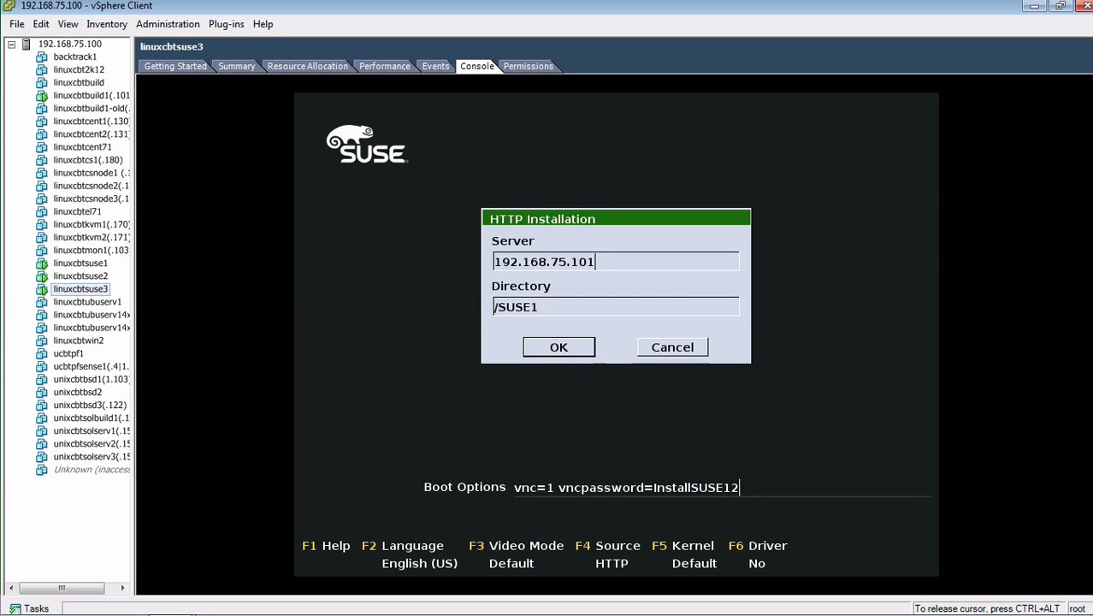
{"action": "type", "text": "12"}
{"action": "key", "text": "Return"}
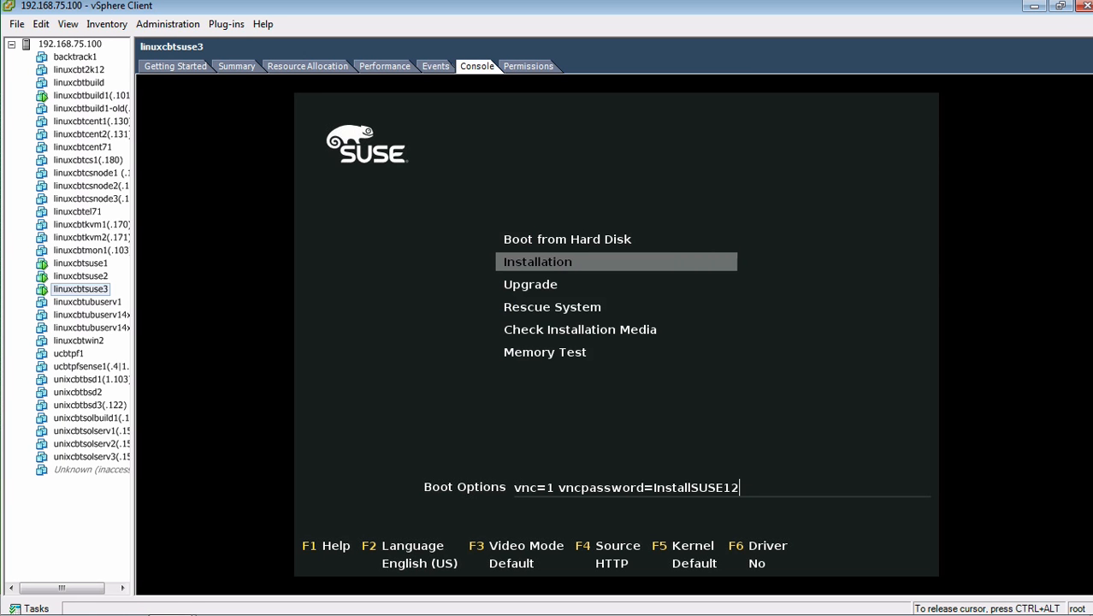
{"action": "key", "text": "Return"}
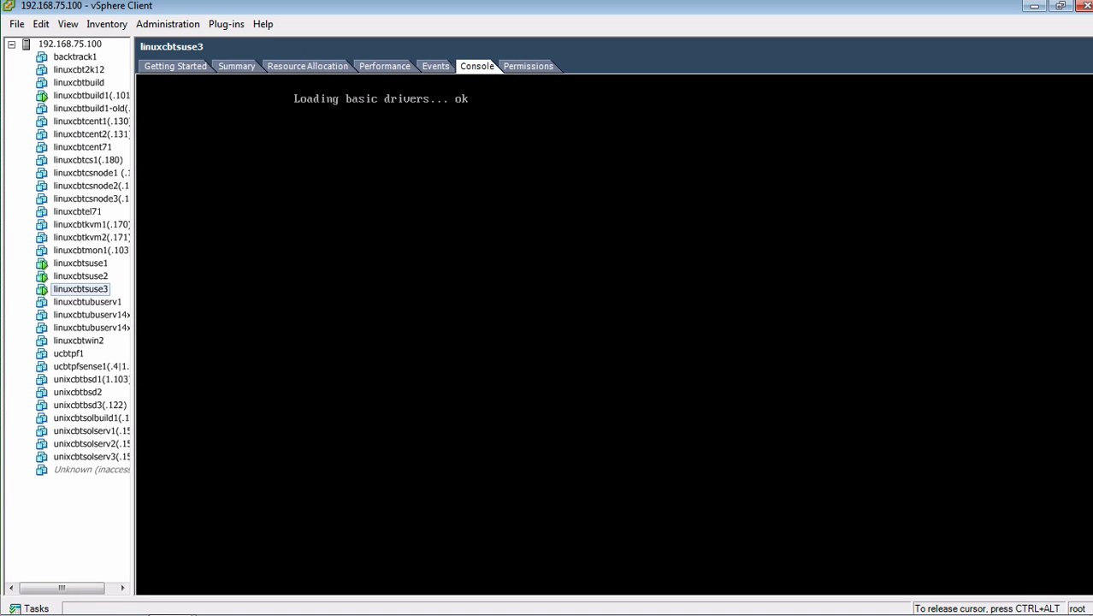
Let the installer kernel load and configure eth0 until linuxrc asks to retry the medium.
{"action": "key", "text": "ctrl+alt"}
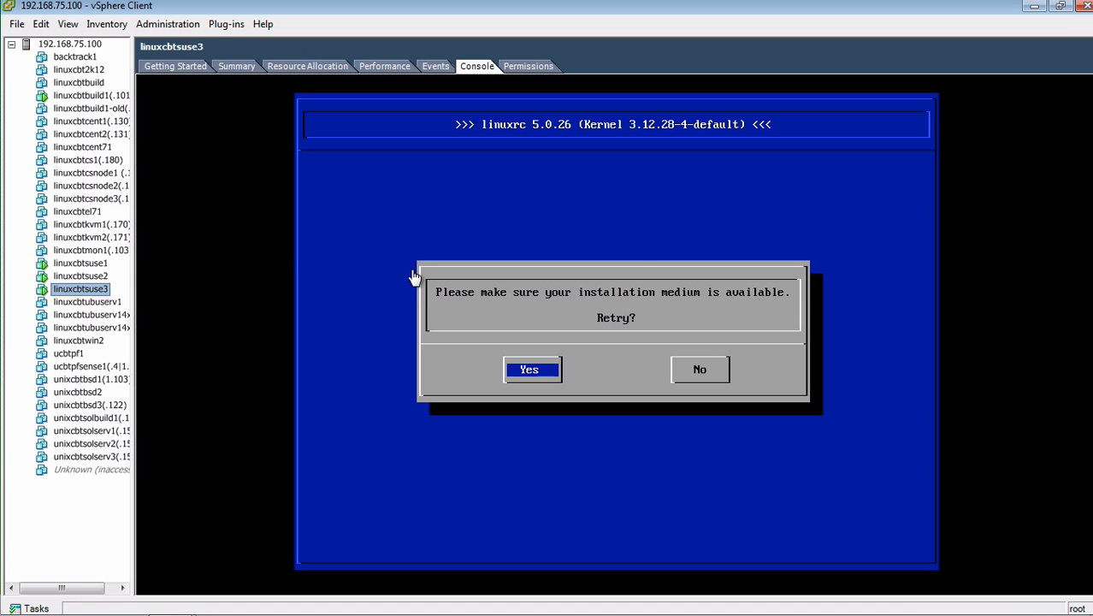
{"action": "left_click", "coordinate": [644, 276]}
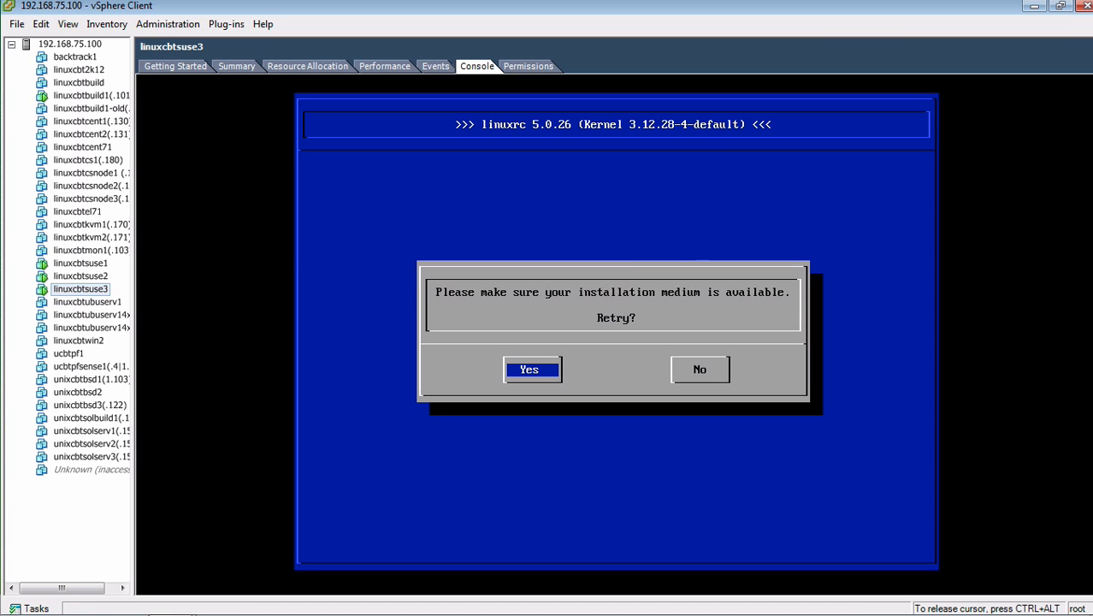
Retry the installation medium so linuxrc starts VNC on 192.168.75.28:1 and YaST2.
{"action": "key", "text": "Return"}
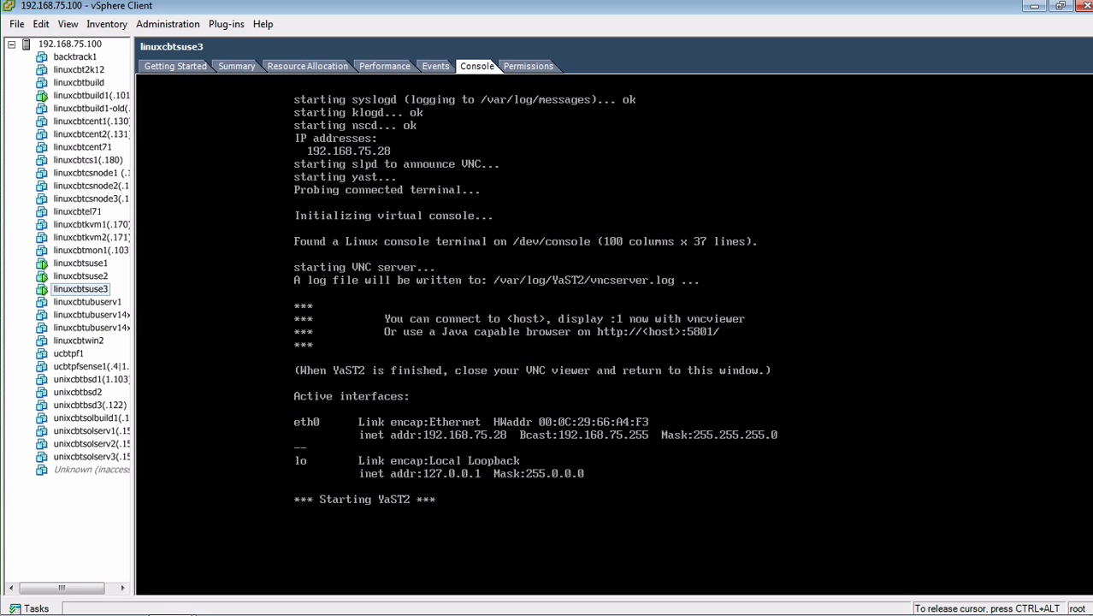
{"action": "key", "text": "ctrl+alt"}
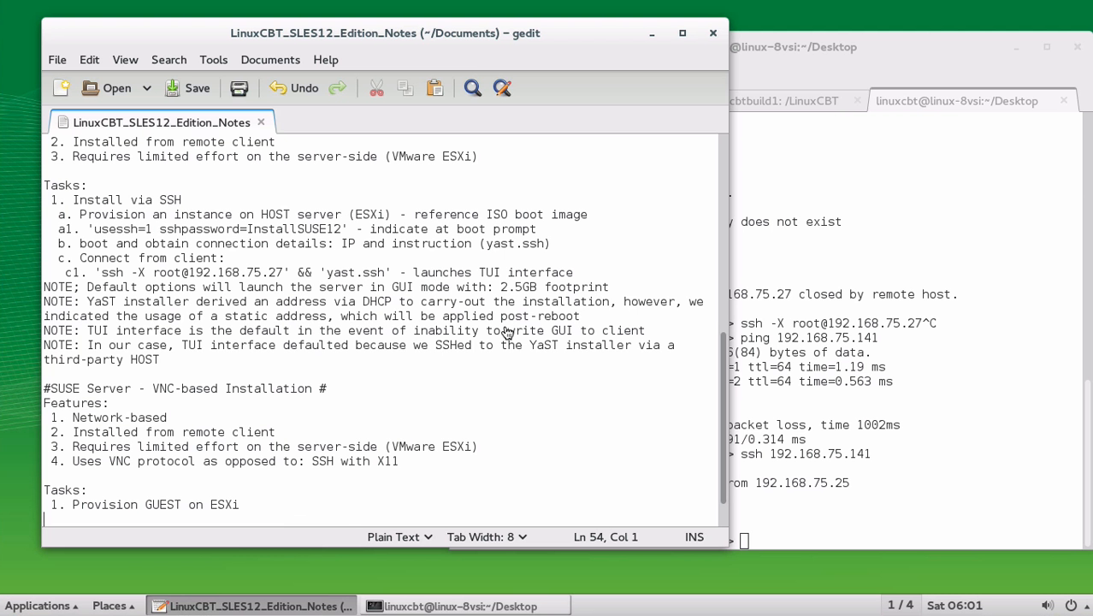
Add sub-steps 'a. Boot Prompt' with vnc=1 and the VNC password, and 'b. set applicable options: i.e. HTTP source'.
{"action": "left_click", "coordinate": [319, 505]}
{"action": "key", "text": "Return"}
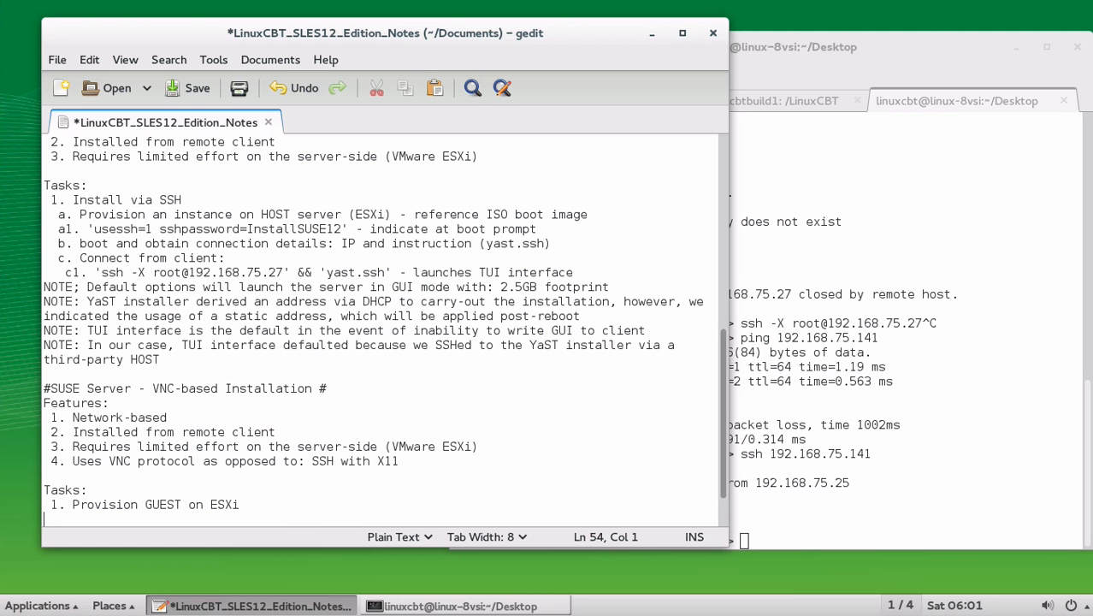
{"action": "type", "text": "a. Boot Prompt"}
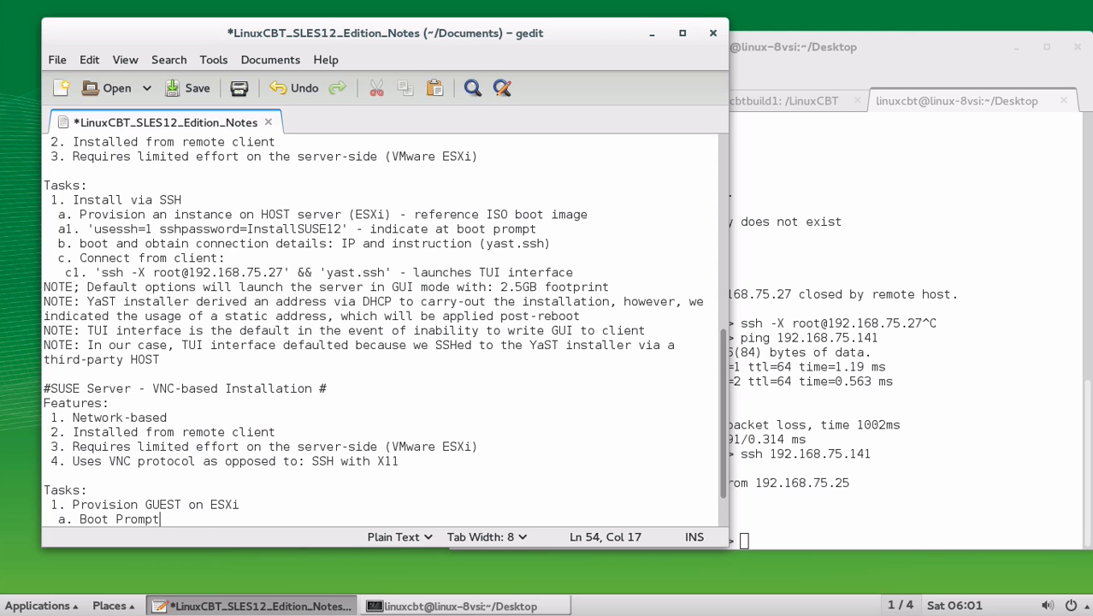
{"action": "type", "text": ": 'vnc=1 vncpass"}
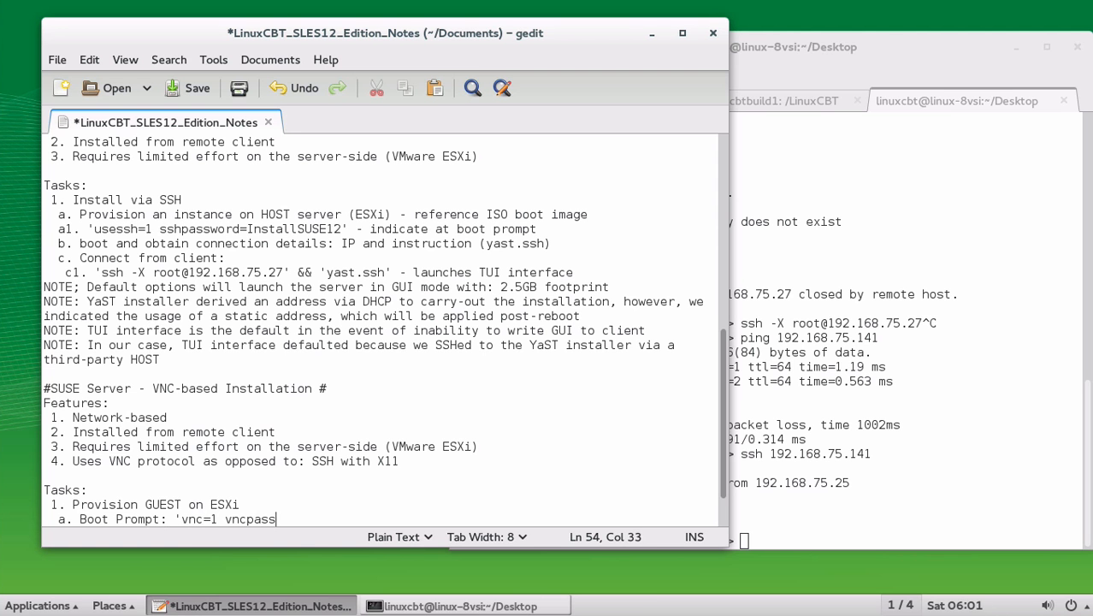
{"action": "type", "text": "word=Instal"}
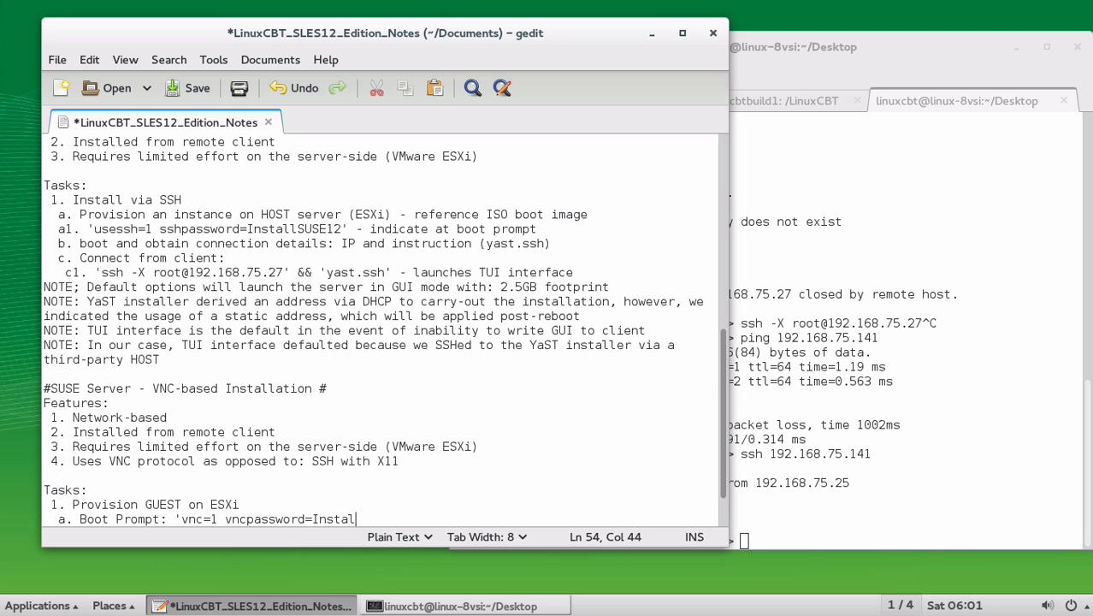
{"action": "type", "text": "lSUSE12"}
{"action": "type", "text": "'"}
{"action": "key", "text": "Return"}
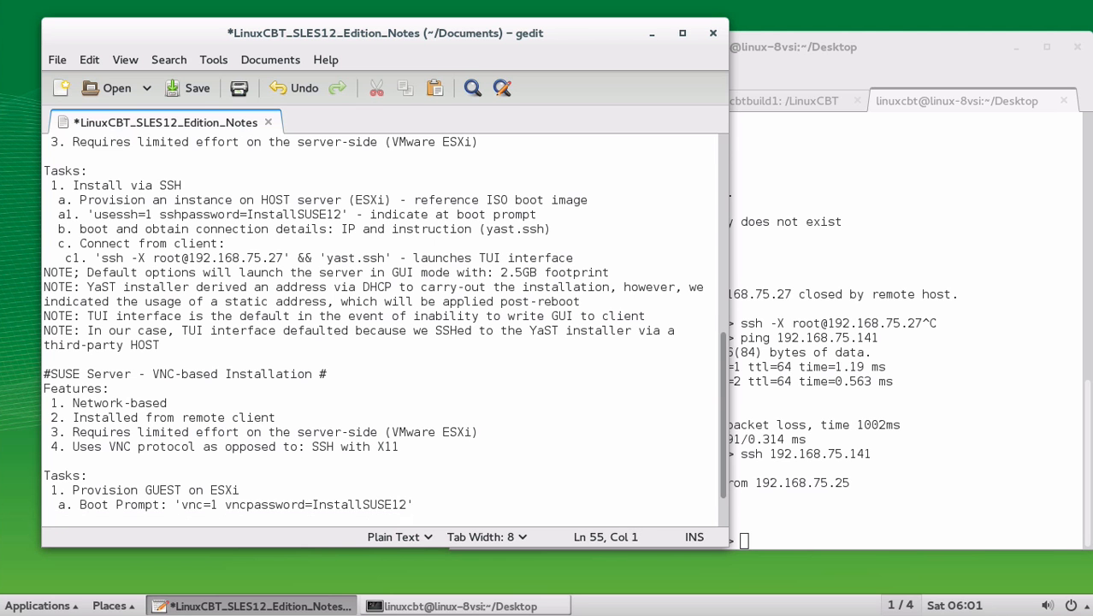
{"action": "type", "text": "b. set applicable op"}
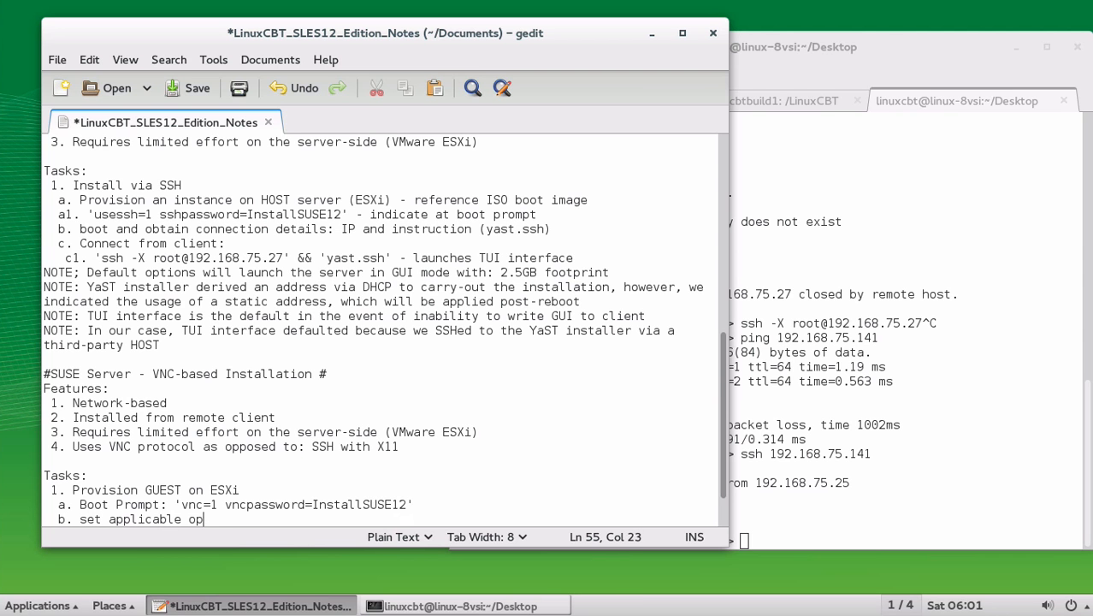
{"action": "type", "text": "tions"}
{"action": "key", "text": "BackSpace"}
{"action": "type", "text": ": i.e. HTTP "}
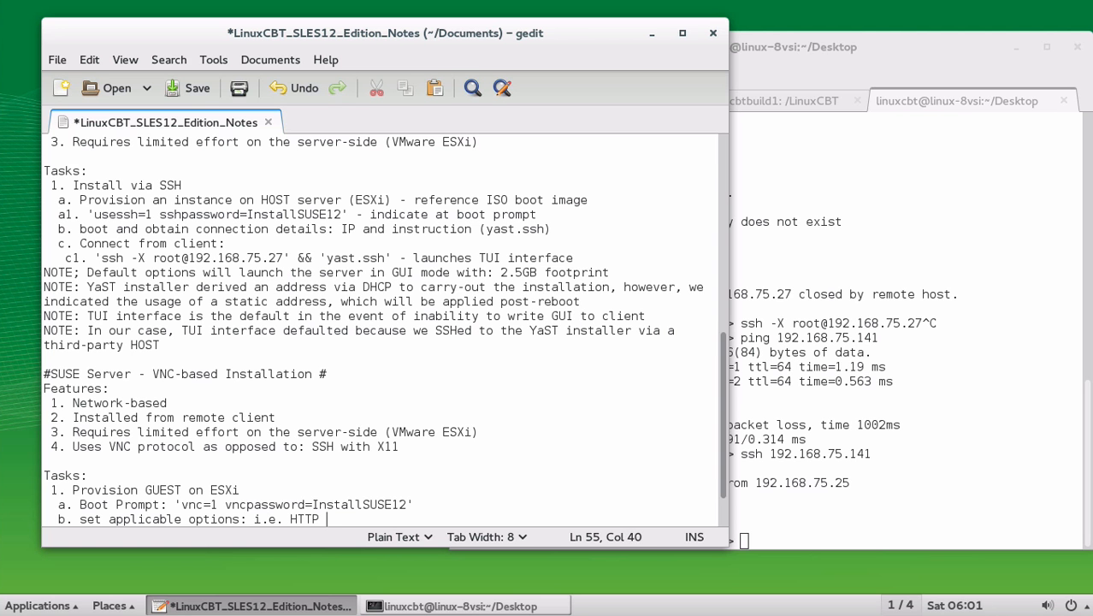
{"action": "type", "text": "source"}
{"action": "key", "text": "Return"}
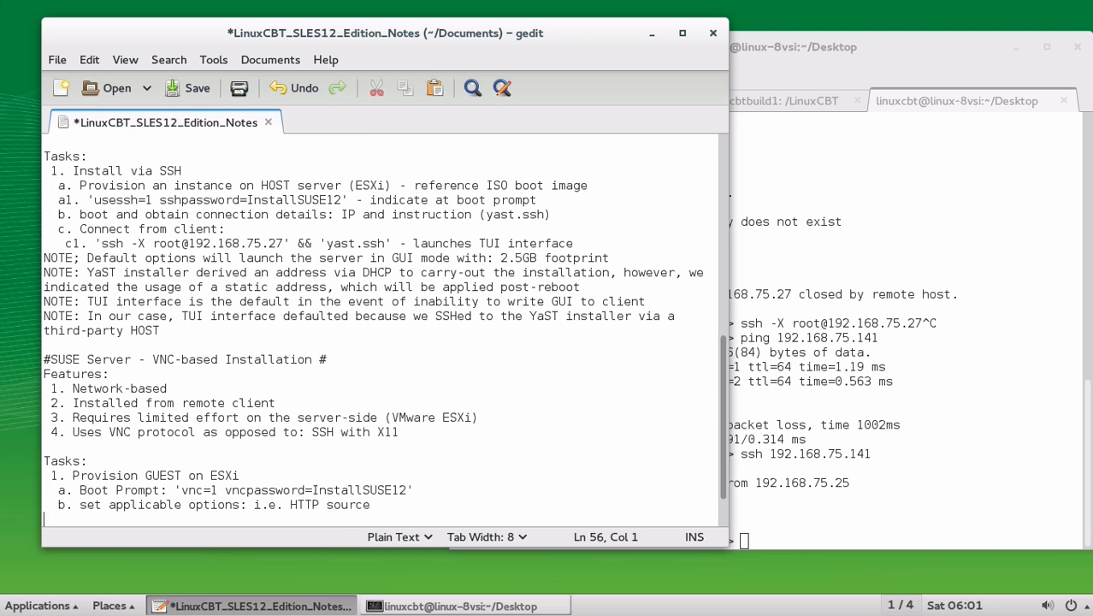
Add task '2. Connect via VNC client: i.e. 'vncviewer' (installed by default)' with sub-item a. 'vncviewer'.
{"action": "type", "text": "2. Connect via"}
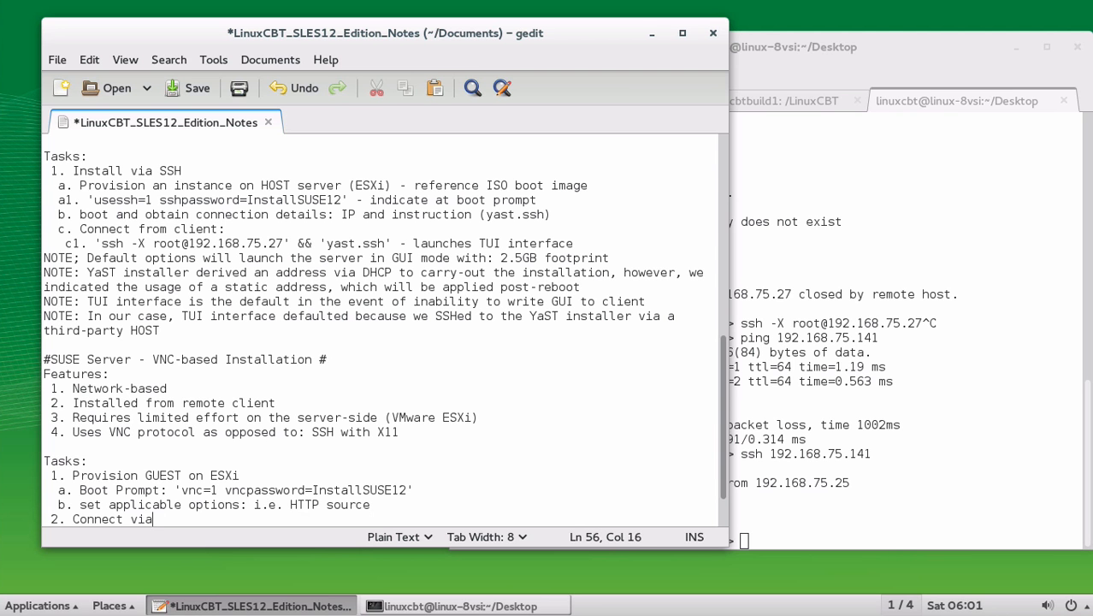
{"action": "type", "text": " VNC client: i.e"}
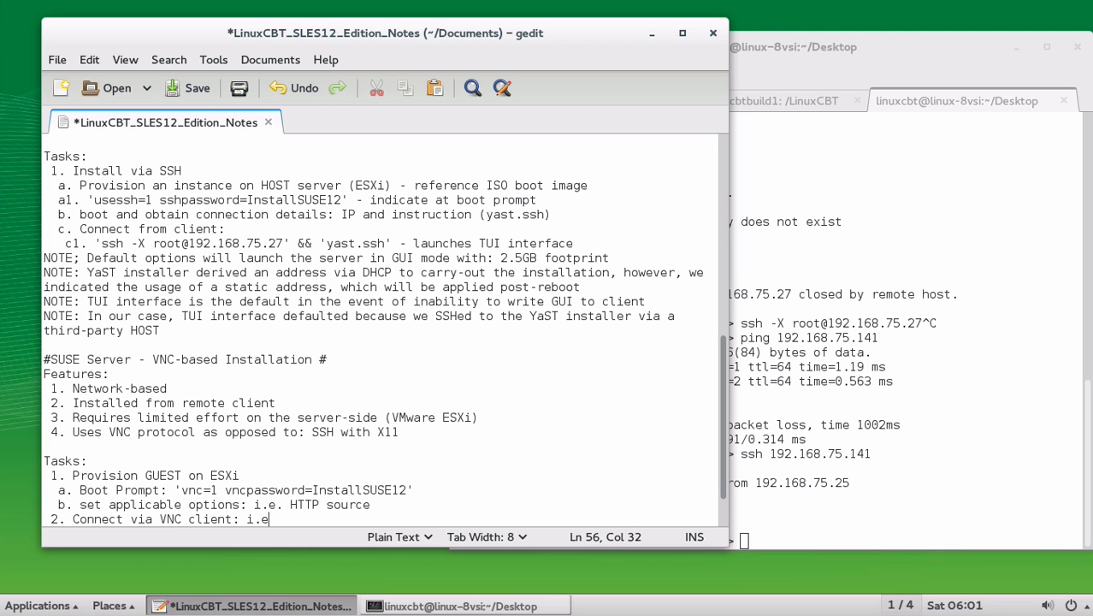
{"action": "type", "text": ". 'vncviewer'"}
{"action": "key", "text": "Return"}
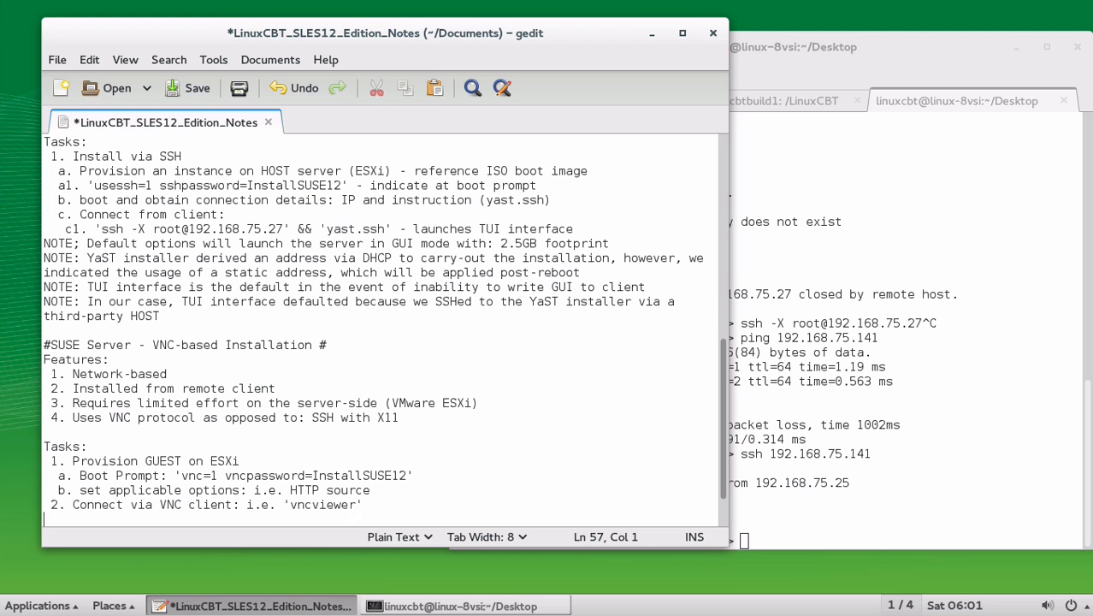
{"action": "key", "text": "BackSpace"}
{"action": "type", "text": "(inst"}
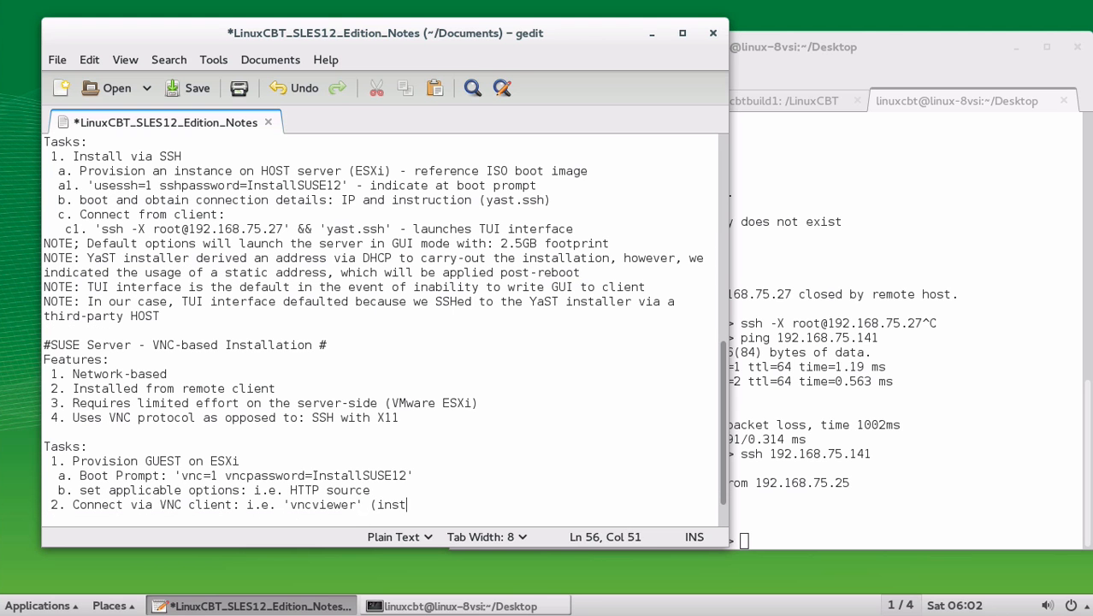
{"action": "type", "text": "alled by default)"}
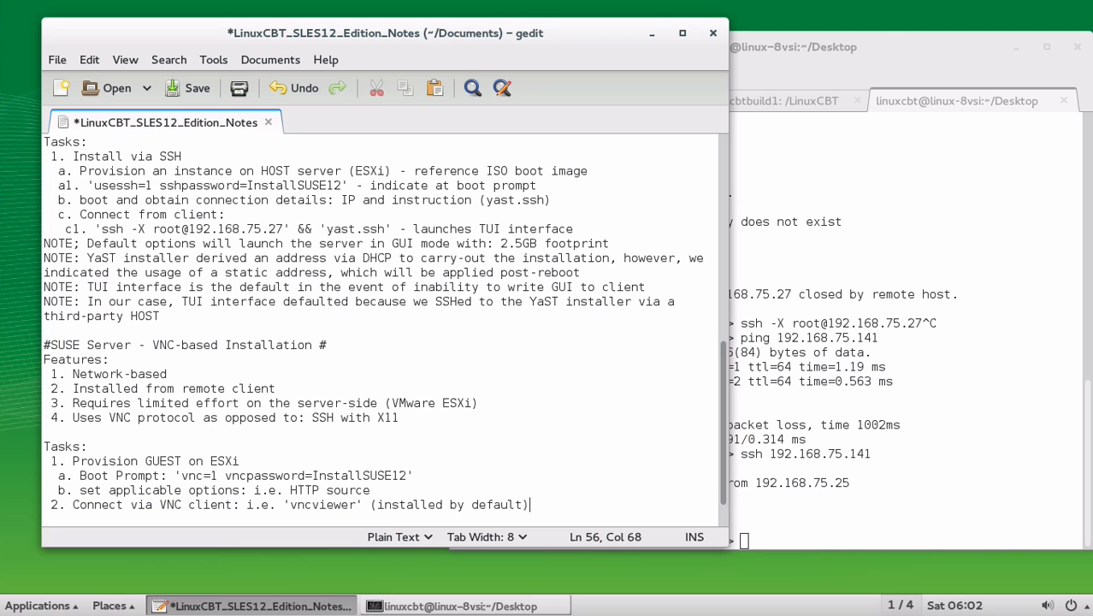
{"action": "key", "text": "Return"}
{"action": "type", "text": "a. 'v"}
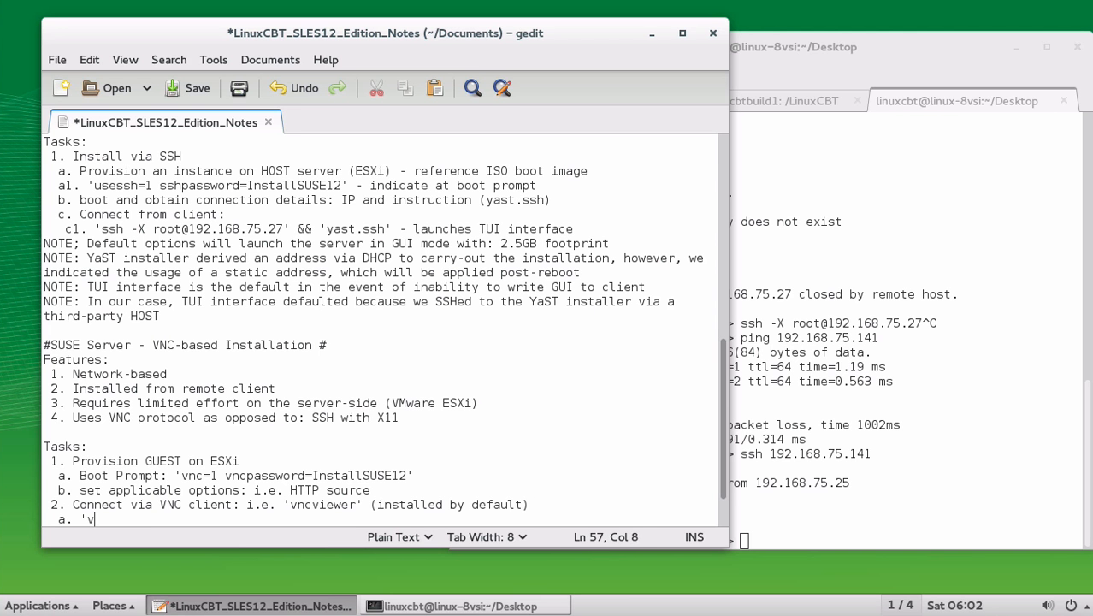
{"action": "type", "text": "ncviewer'"}
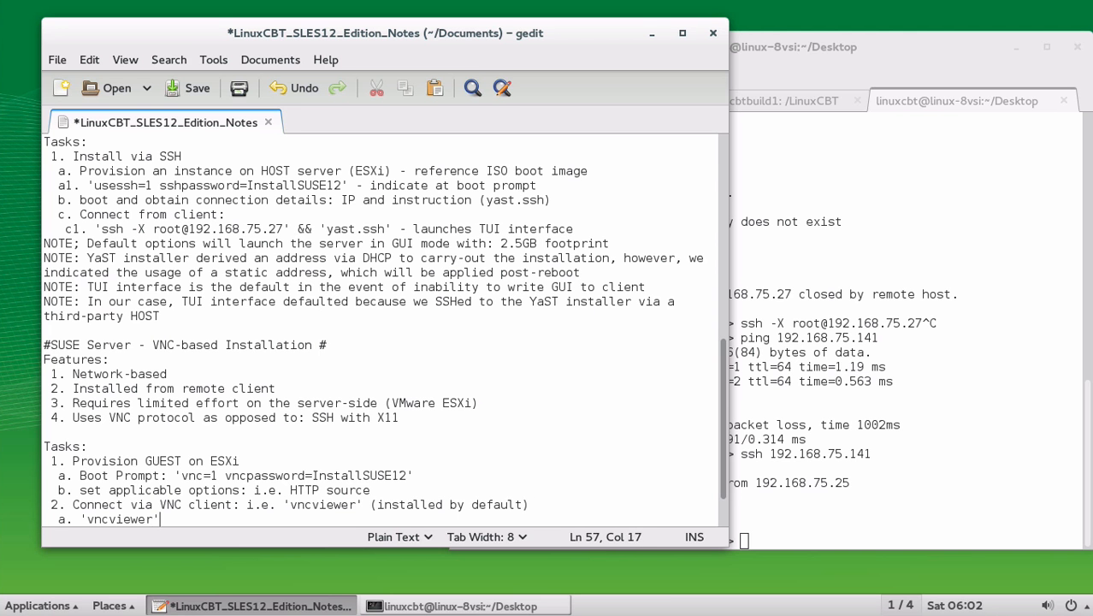
Launch vncviewer and try 192.168.75.28, relaunching it after the connection-refused error.
{"action": "left_click", "coordinate": [868, 463]}
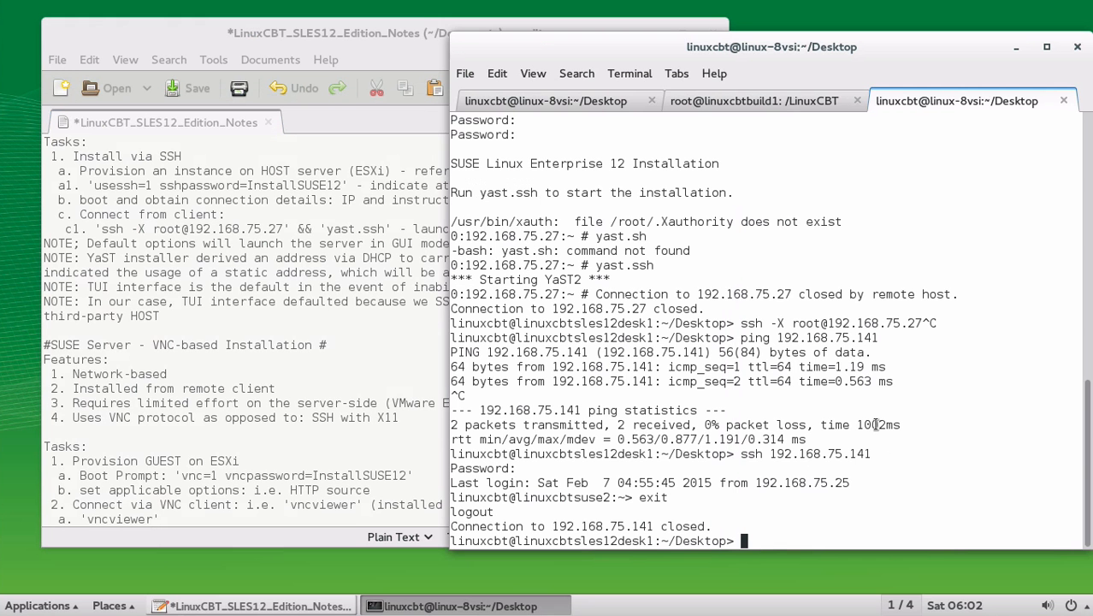
{"action": "type", "text": "vncviewer"}
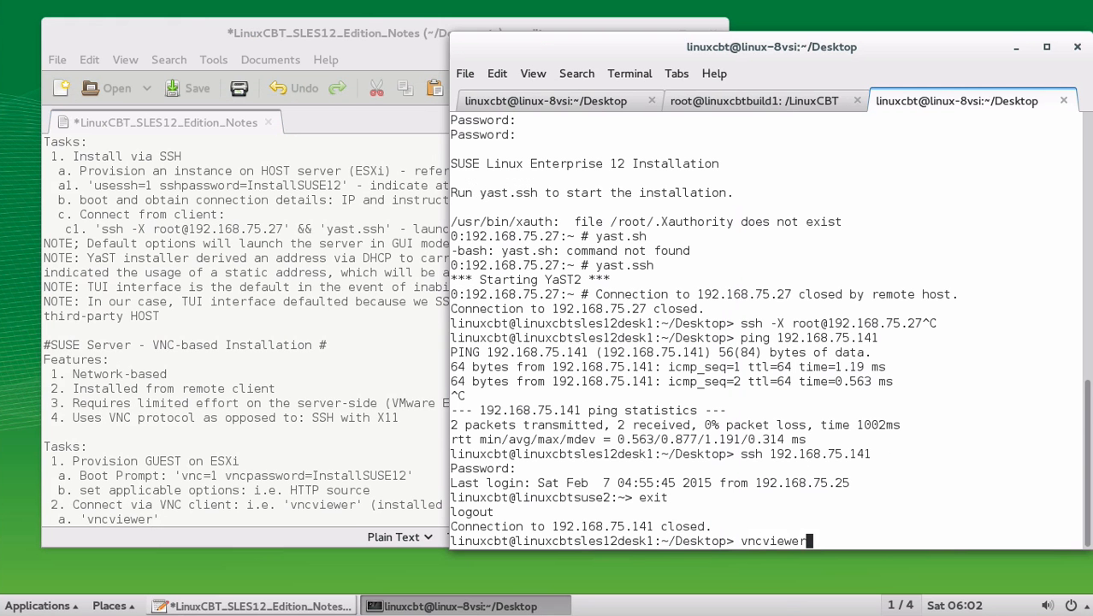
{"action": "key", "text": "Return"}
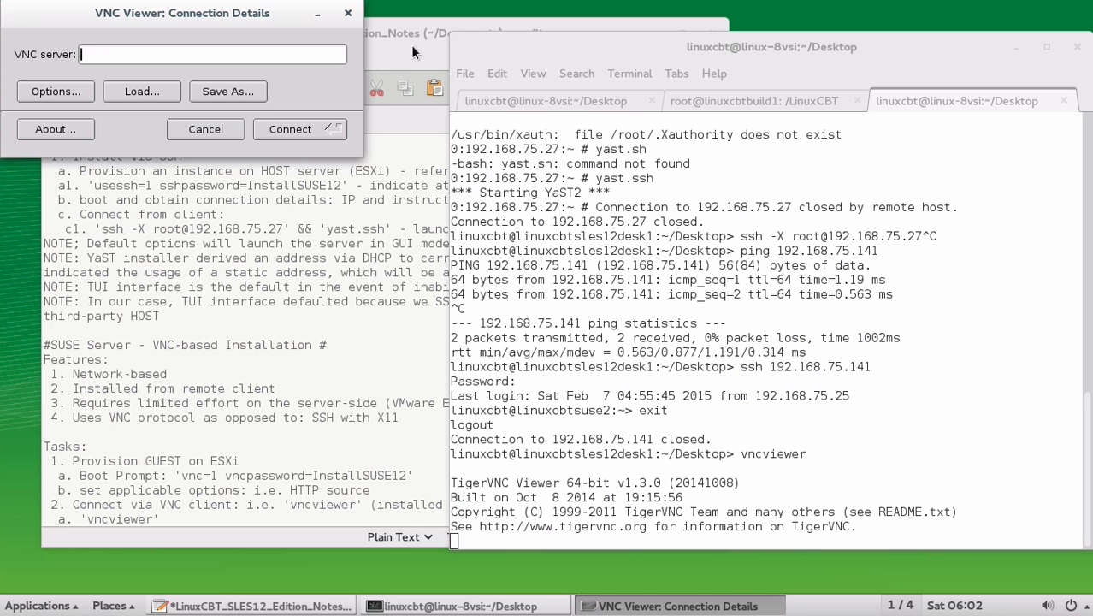
{"action": "type", "text": "192.168.75.28"}
{"action": "left_click", "coordinate": [307, 121]}
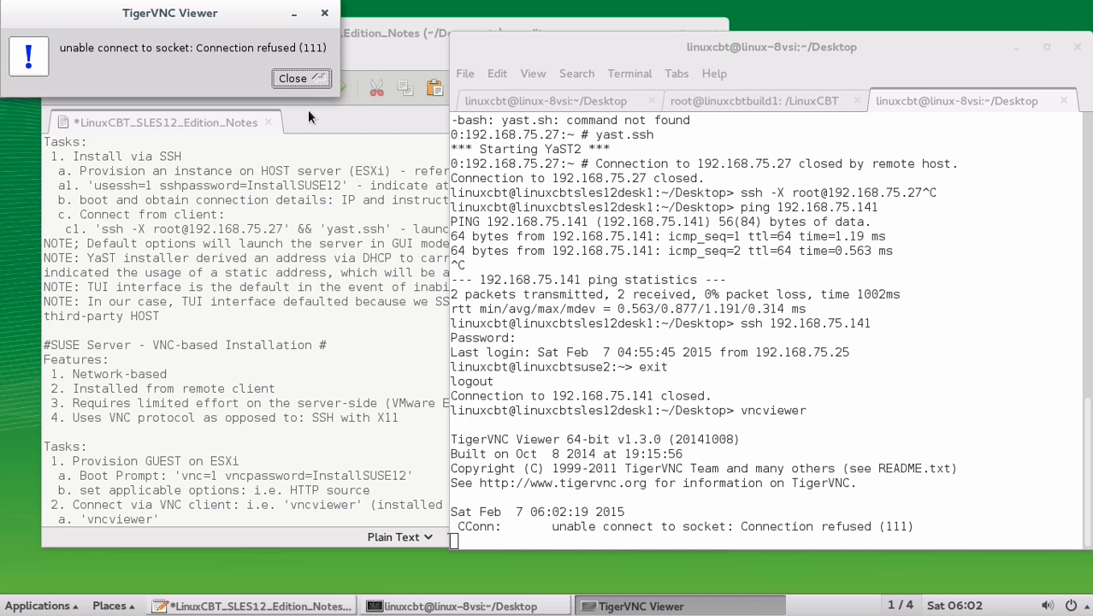
{"action": "left_click", "coordinate": [302, 81]}
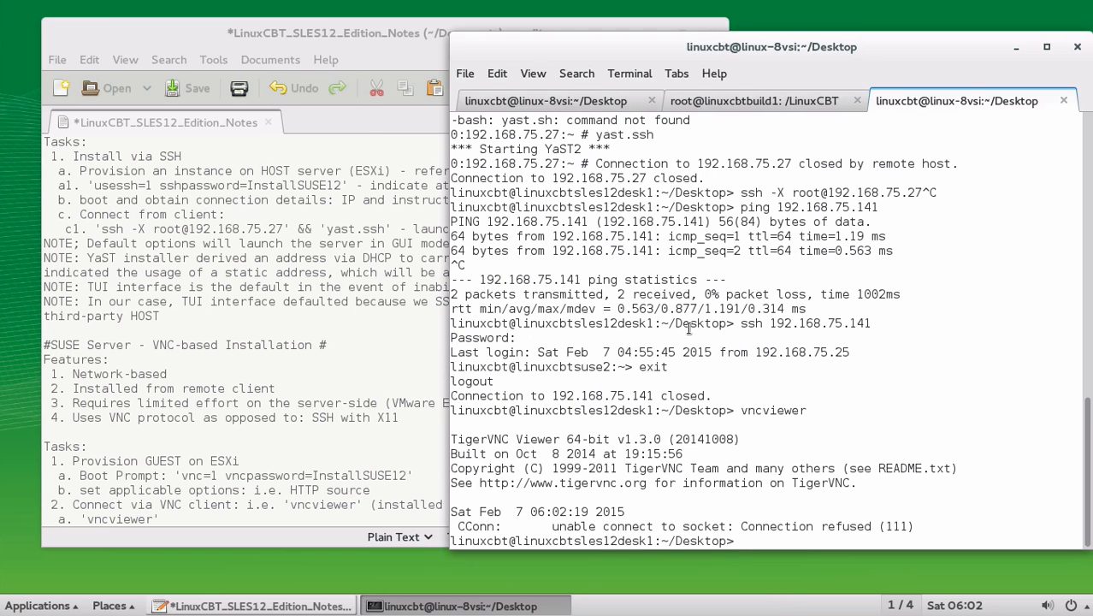
{"action": "key", "text": "Up"}
{"action": "key", "text": "Return"}
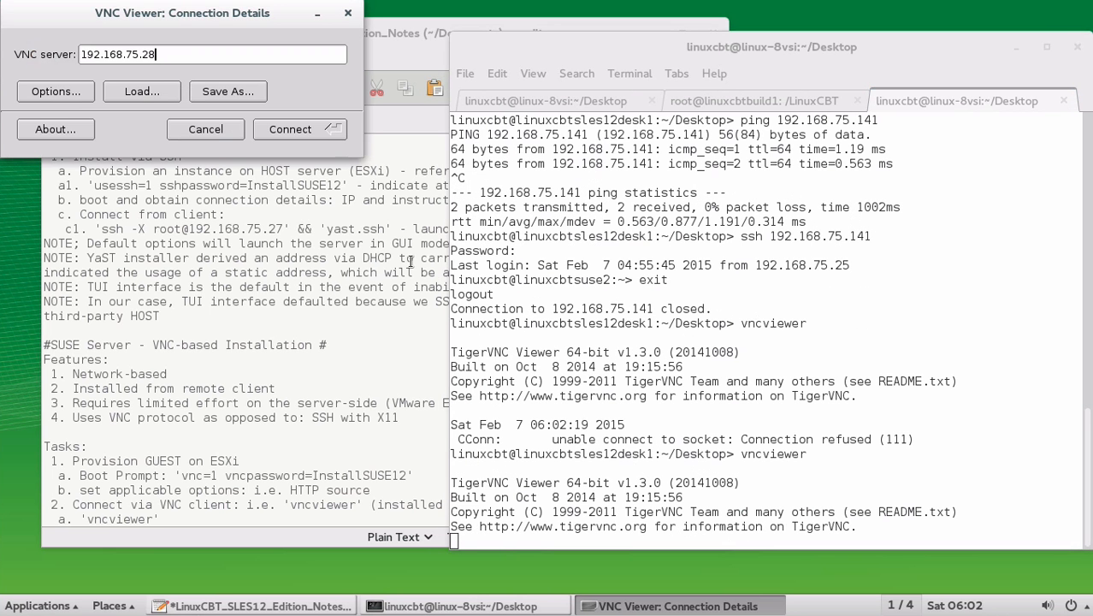
Review the connection options unchanged, then connect to 192.168.75.28 with the VNC password.
{"action": "left_click", "coordinate": [64, 92]}
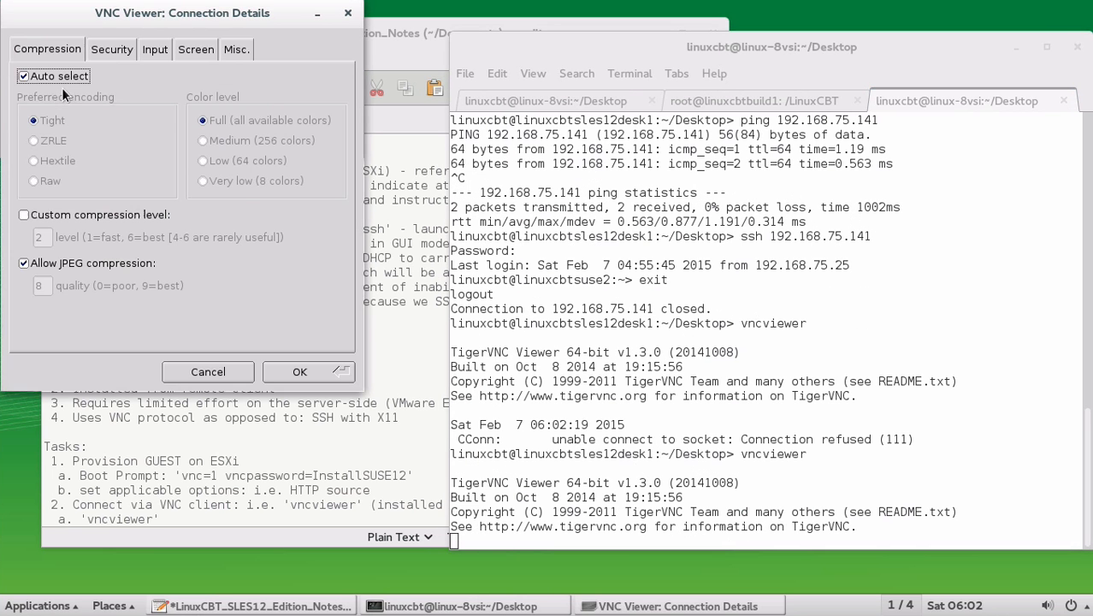
{"action": "left_click_drag", "start_coordinate": [89, 11], "coordinate": [467, 66]}
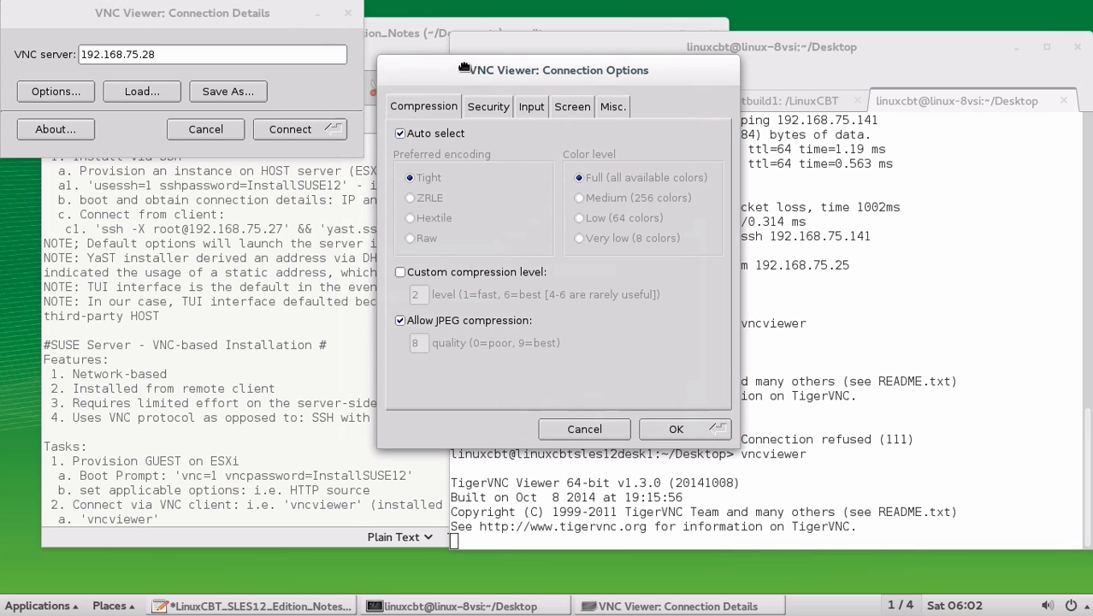
{"action": "left_click", "coordinate": [575, 109]}
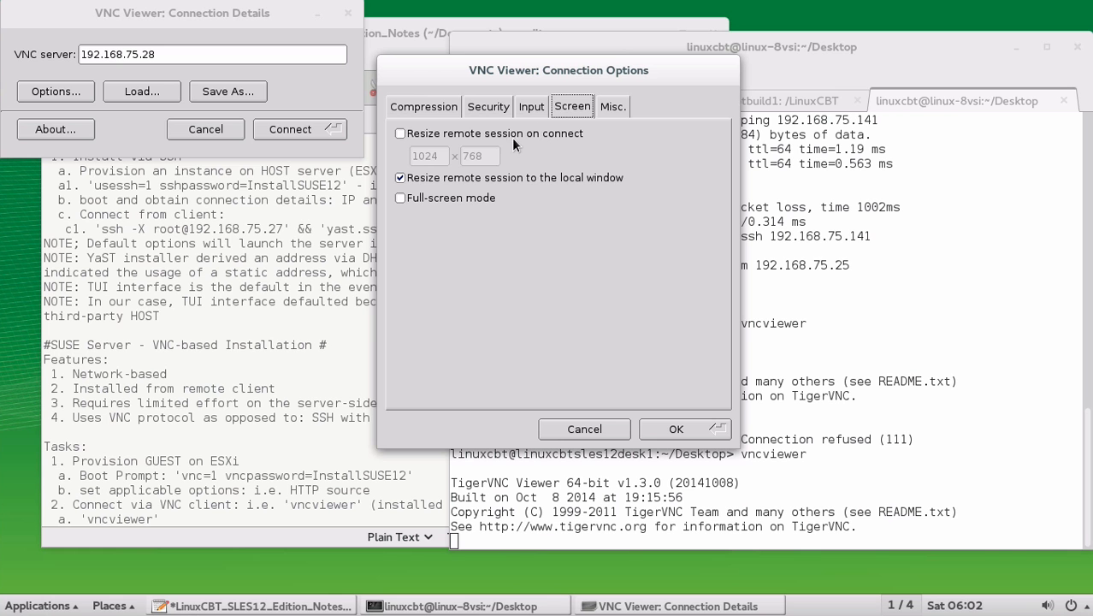
{"action": "left_click", "coordinate": [411, 106]}
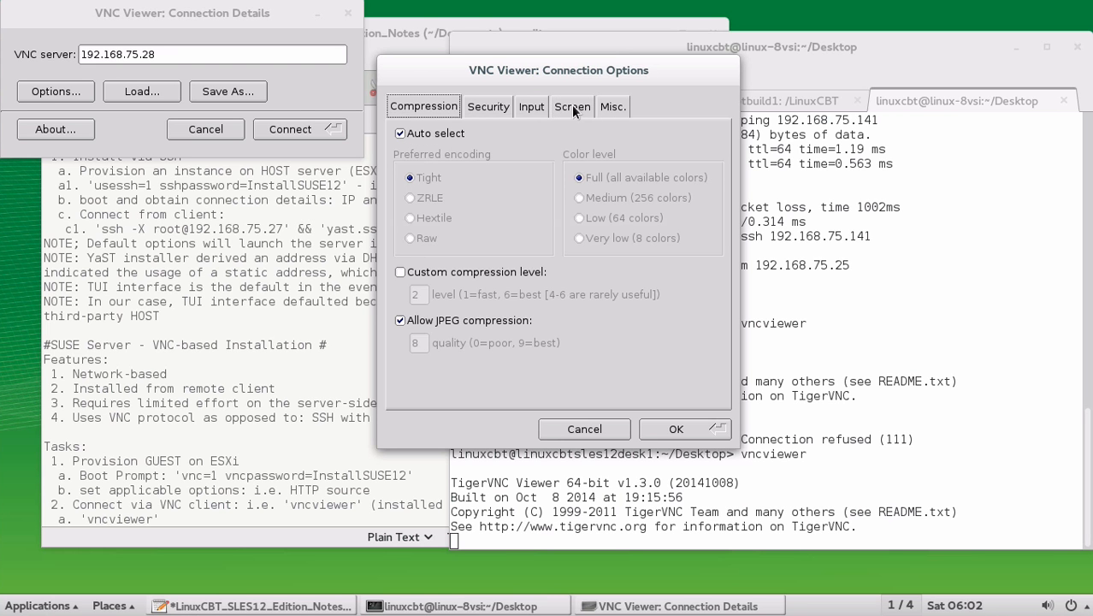
{"action": "left_click", "coordinate": [584, 430]}
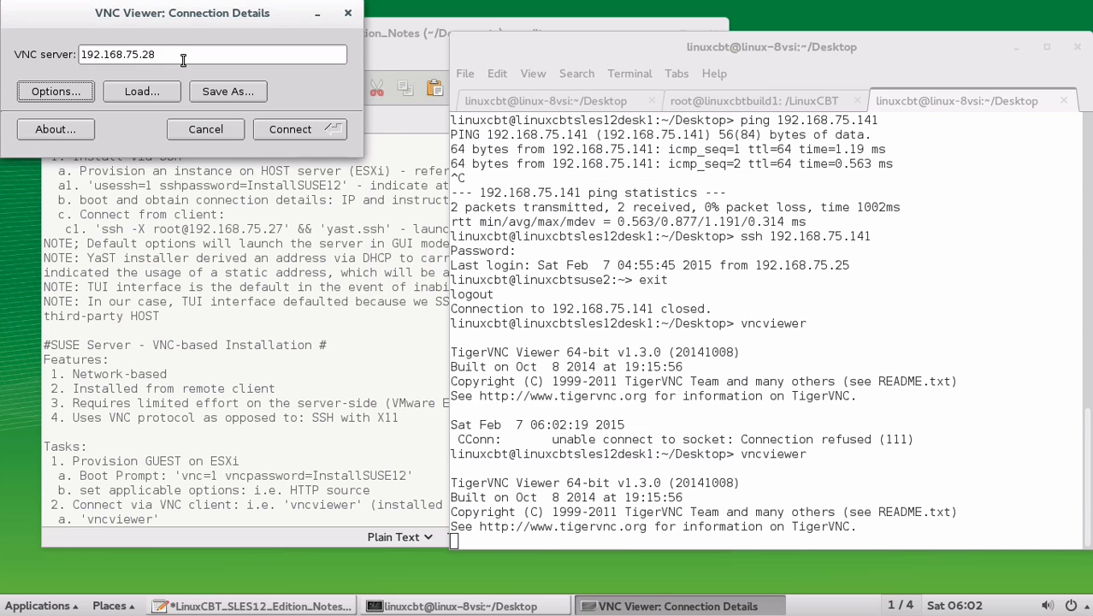
{"action": "left_click", "coordinate": [183, 54]}
{"action": "key", "text": "Return"}
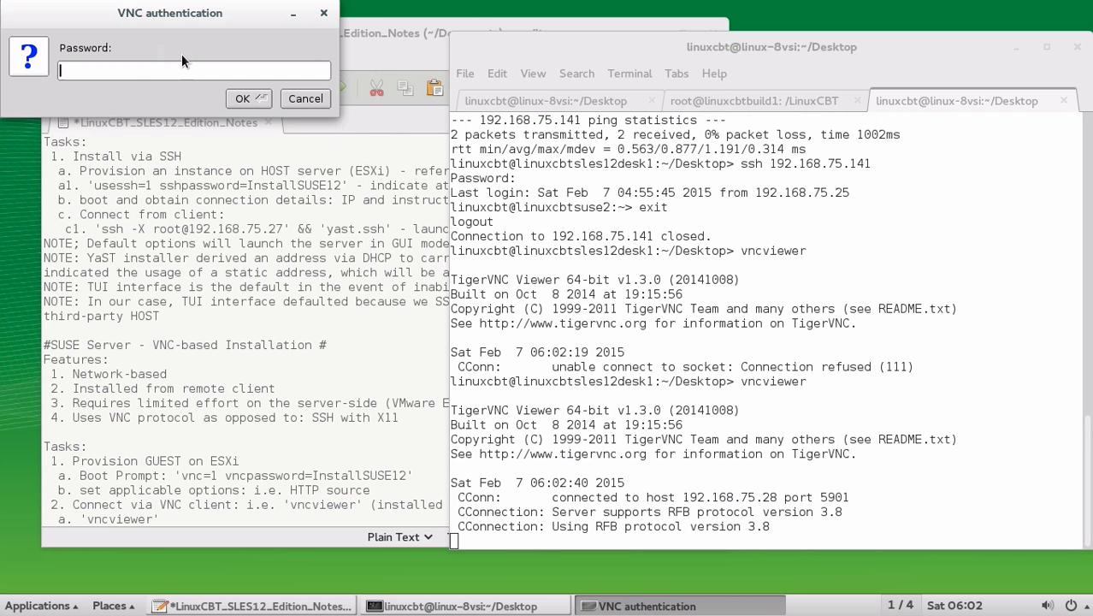
{"action": "type", "text": "InstallSUSE12"}
{"action": "key", "text": "Return"}
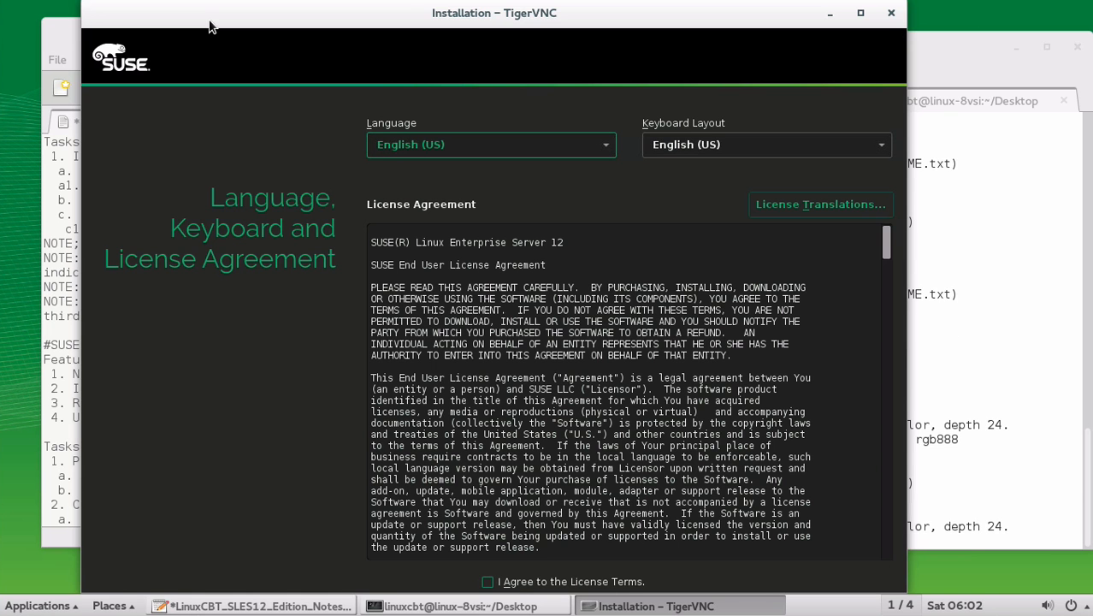
{"action": "left_click_drag", "start_coordinate": [208, 24], "coordinate": [298, 22]}
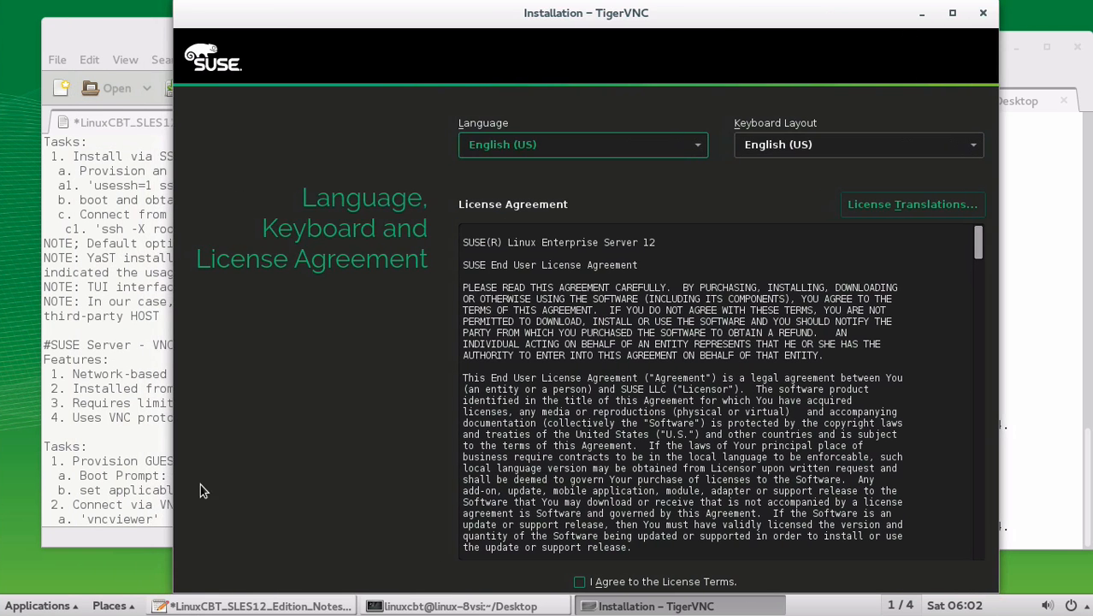
Append '-> 192.168.75.28:1 -> supply password', add 'b. continue installation', and save the notes.
{"action": "left_click", "coordinate": [146, 520]}
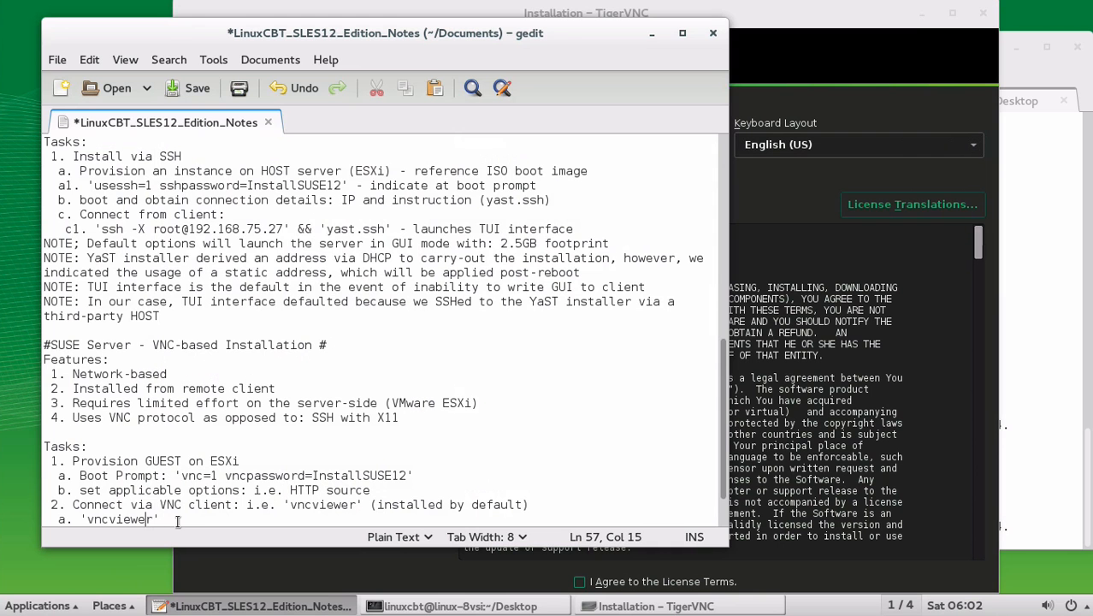
{"action": "key", "text": "End"}
{"action": "type", "text": "-> 192.168.75.28"}
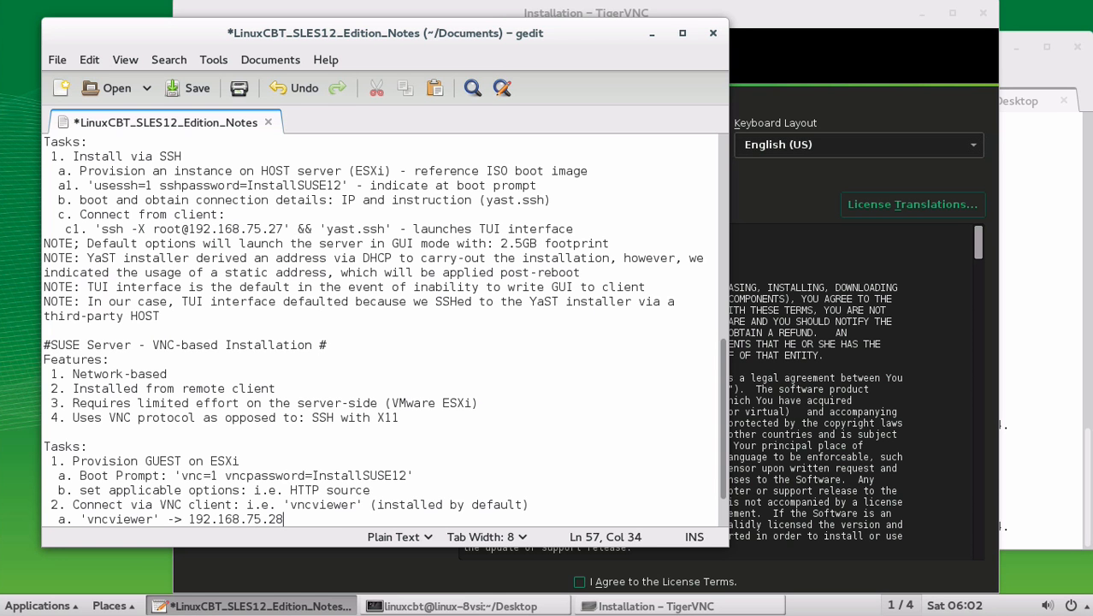
{"action": "type", "text": ":1 -> supply password"}
{"action": "key", "text": "Return"}
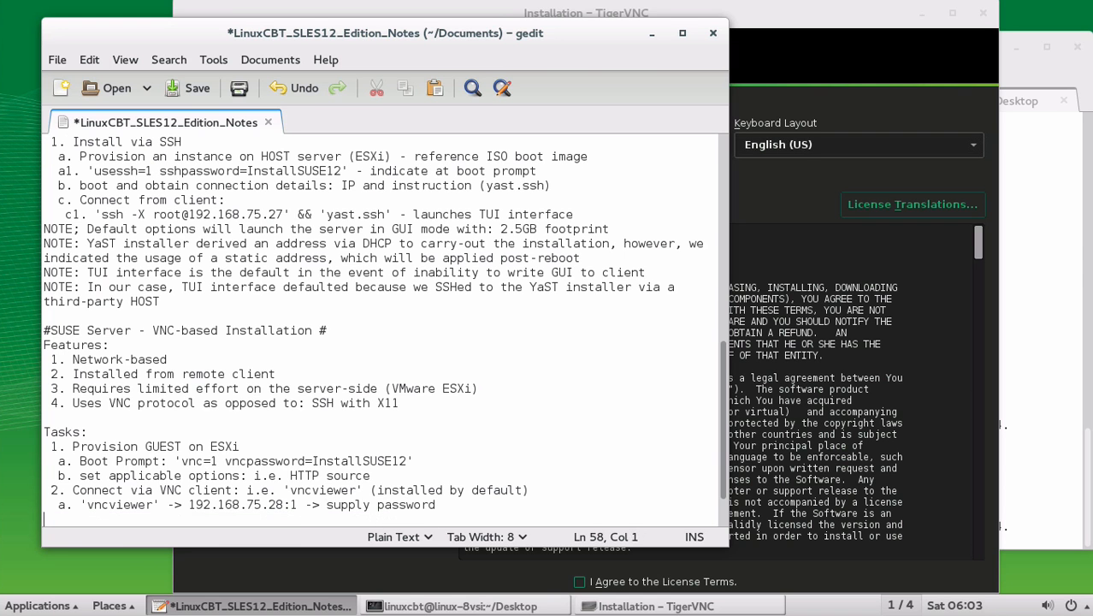
{"action": "key", "text": "ctrl+s"}
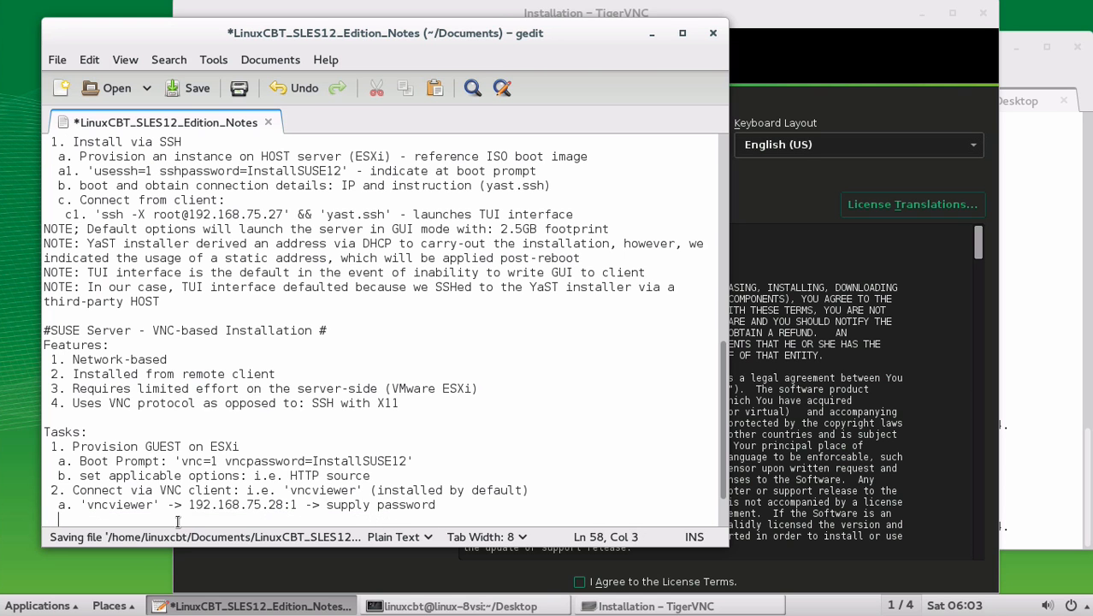
{"action": "type", "text": "b. contin"}
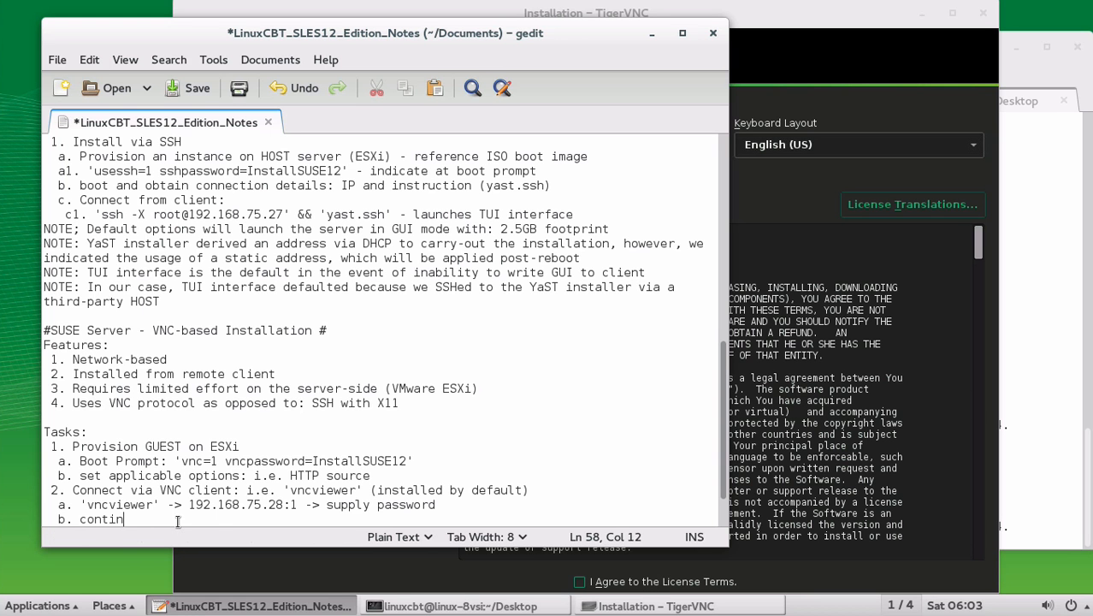
{"action": "type", "text": "ue installation"}
{"action": "key", "text": "Return"}
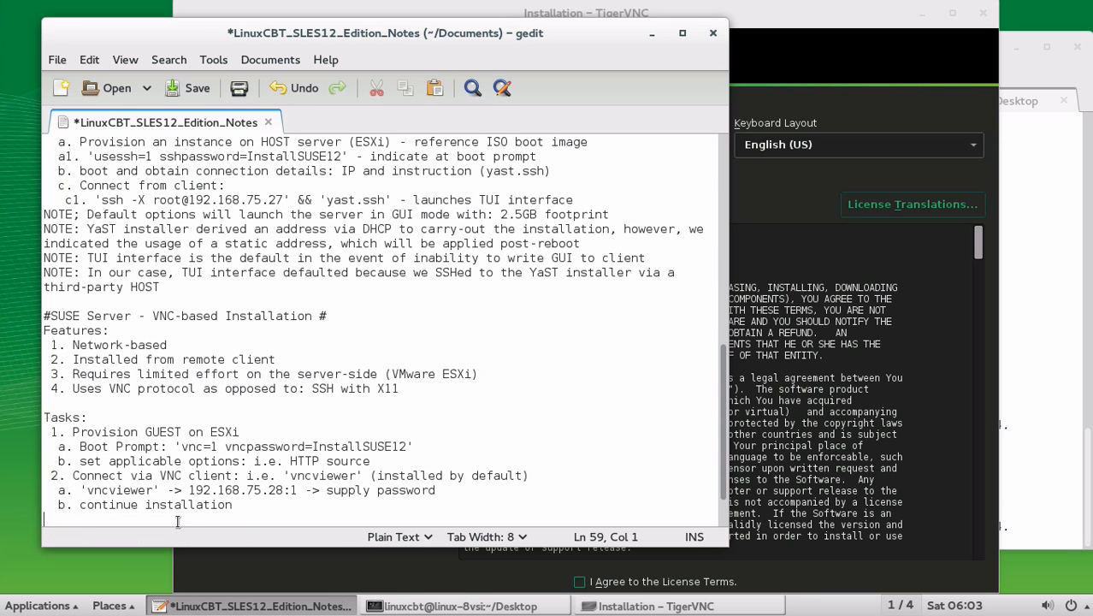
{"action": "key", "text": "ctrl+s"}
Accept the license terms, continue, and confirm skipping product registration in the warning.
{"action": "left_click", "coordinate": [809, 108]}
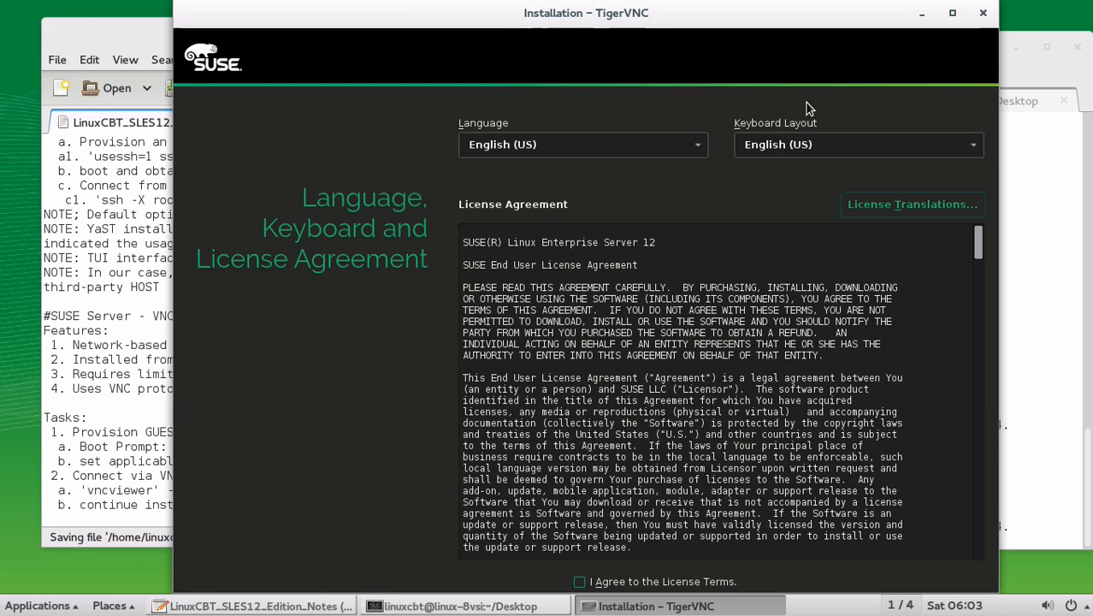
{"action": "left_click", "coordinate": [579, 581]}
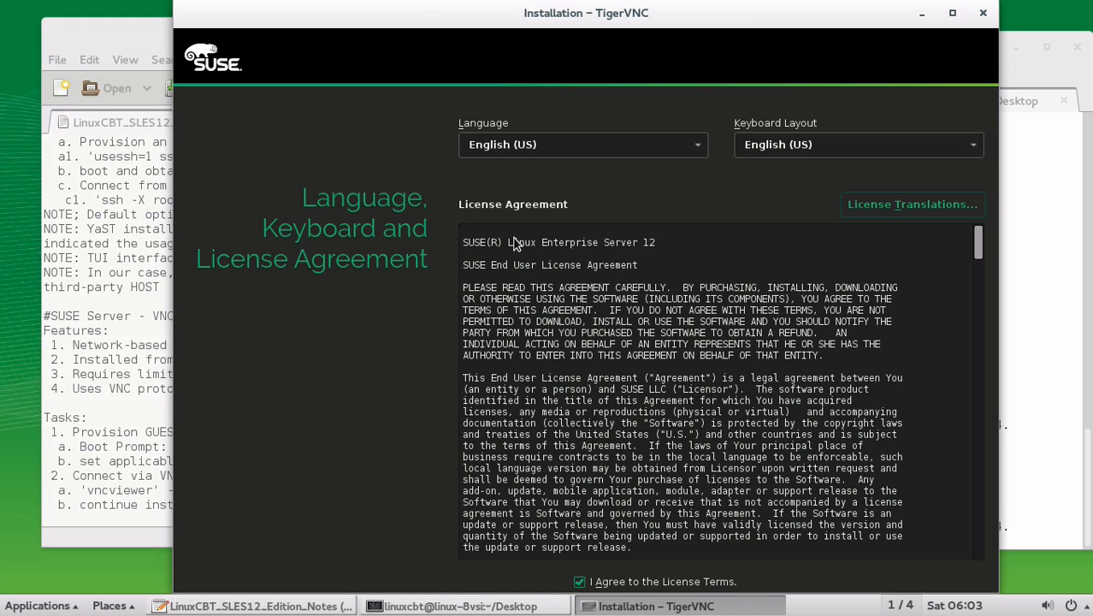
{"action": "left_click_drag", "start_coordinate": [389, 12], "coordinate": [325, 54]}
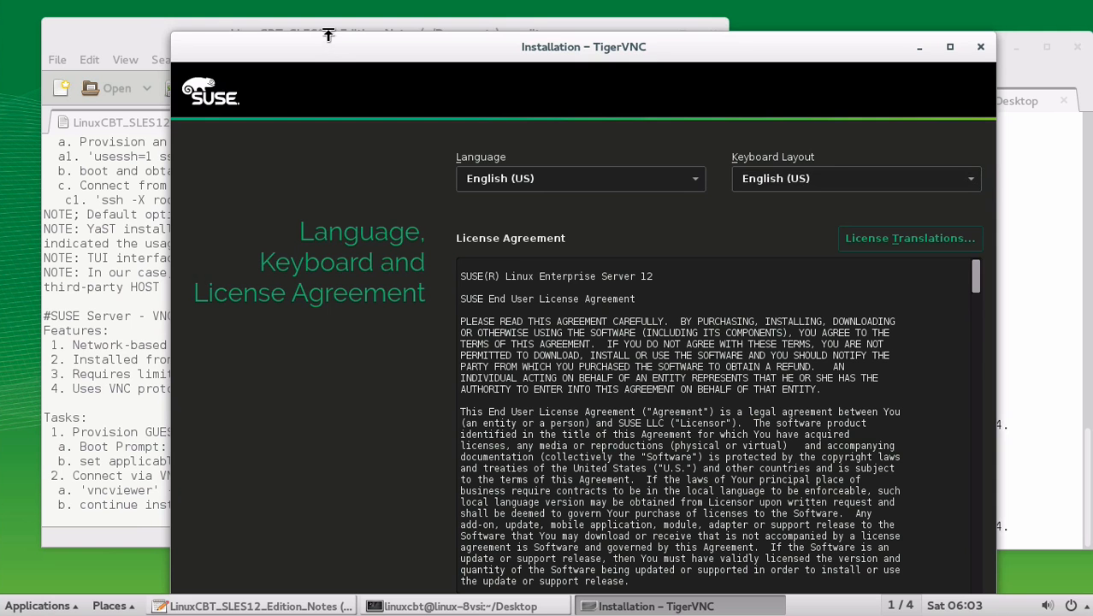
{"action": "mouse_move", "coordinate": [328, 34]}
{"action": "left_mouse_down"}
{"action": "mouse_move", "coordinate": [323, 110]}
{"action": "mouse_move", "coordinate": [321, 18]}
{"action": "left_mouse_up"}
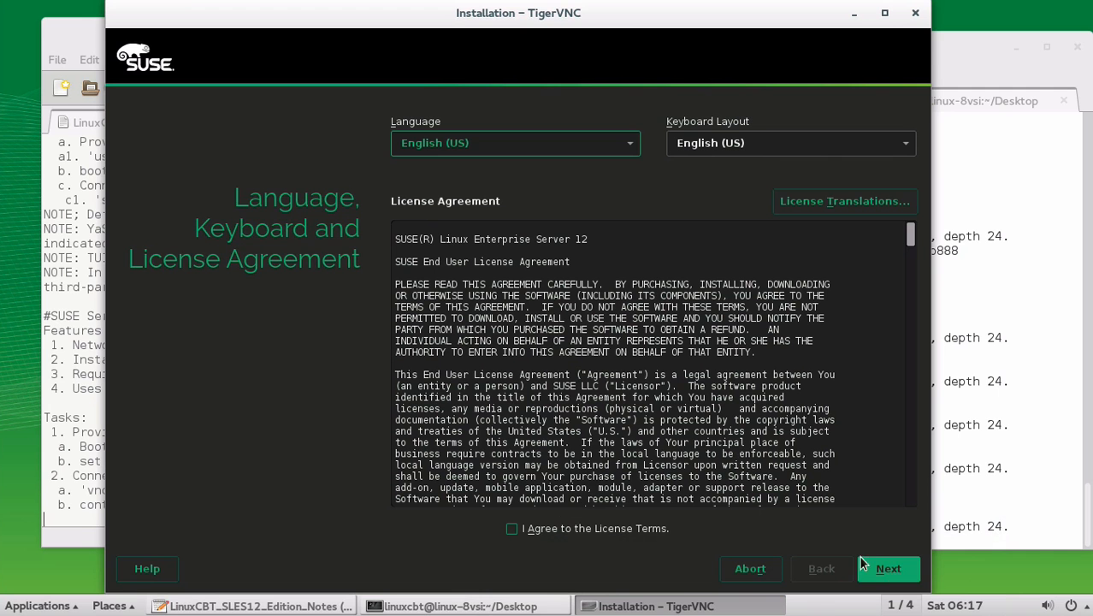
{"action": "left_click", "coordinate": [628, 527]}
{"action": "left_click", "coordinate": [620, 529]}
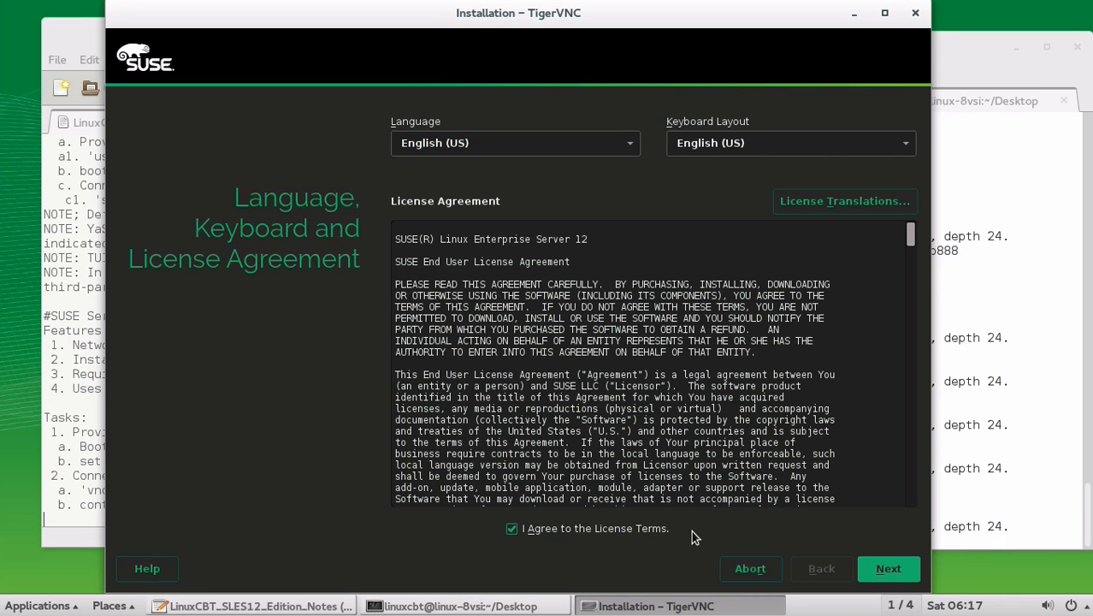
{"action": "left_click", "coordinate": [898, 573]}
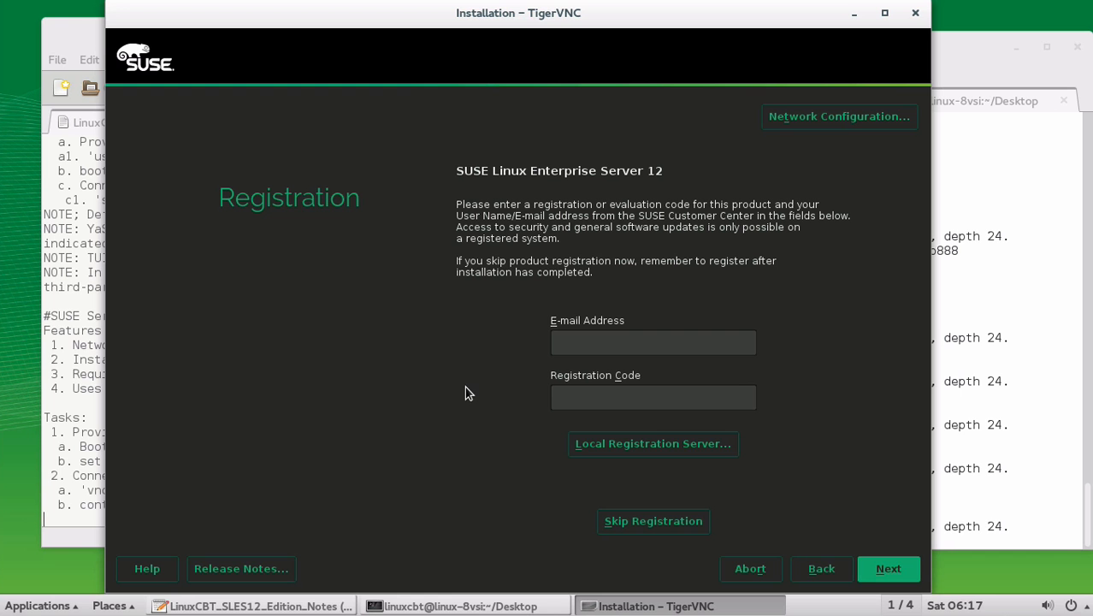
{"action": "left_click", "coordinate": [663, 523]}
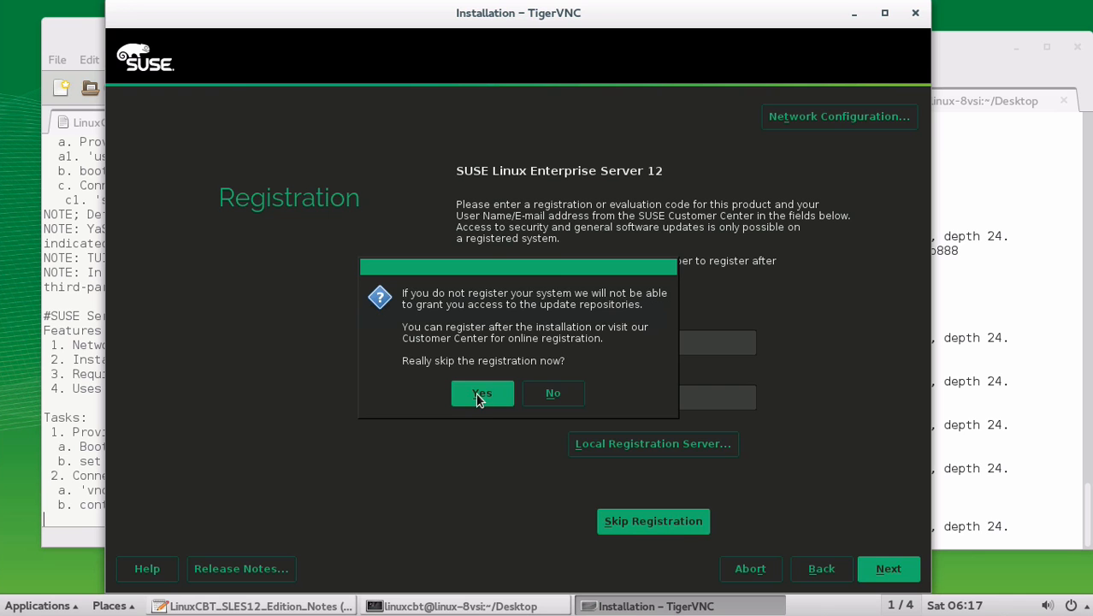
{"action": "left_click", "coordinate": [480, 395]}
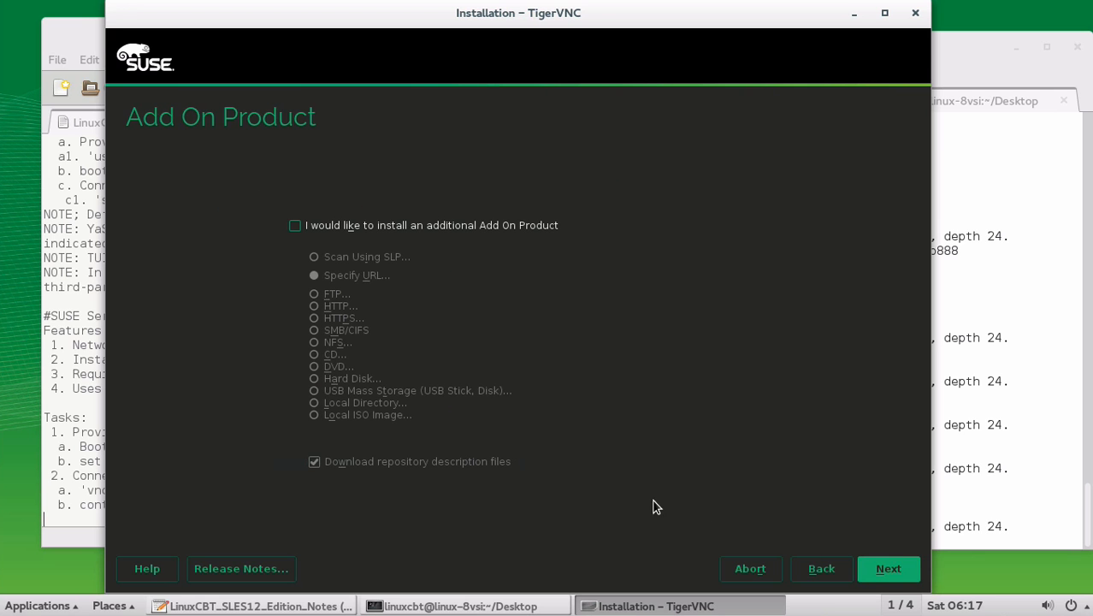
Keep the add-on and suggested partitioning defaults and set the time zone region to Etc.
{"action": "left_click", "coordinate": [874, 568]}
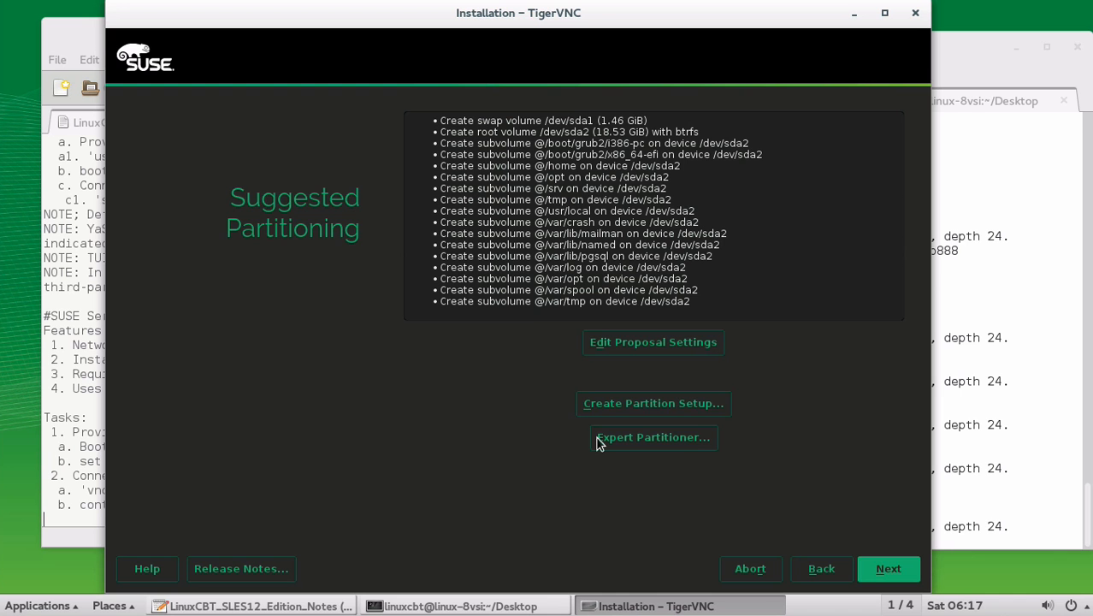
{"action": "left_click", "coordinate": [874, 570]}
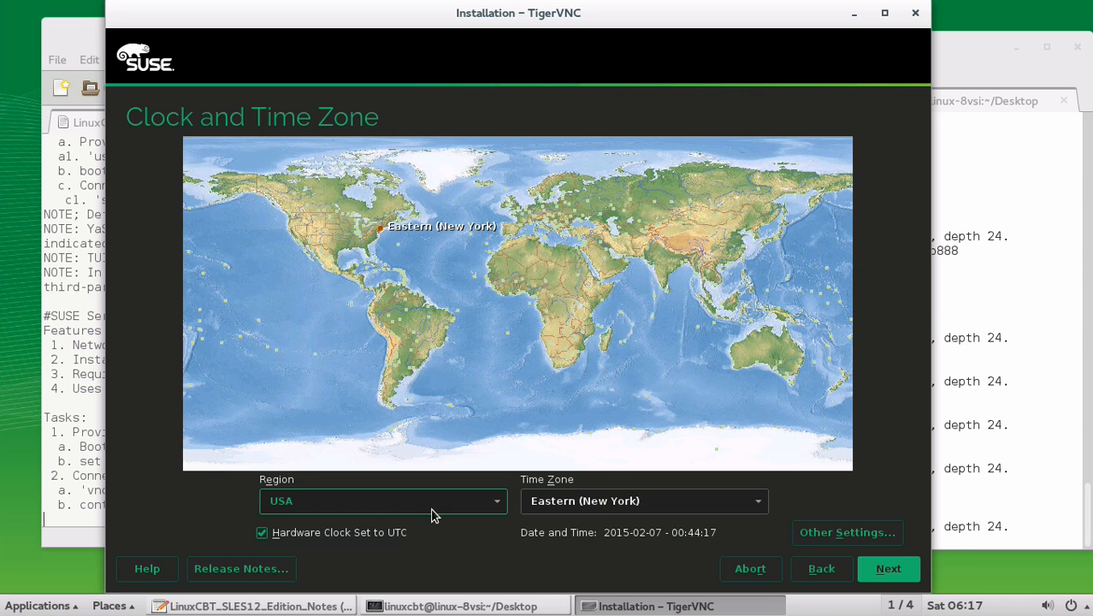
{"action": "left_click", "coordinate": [432, 509]}
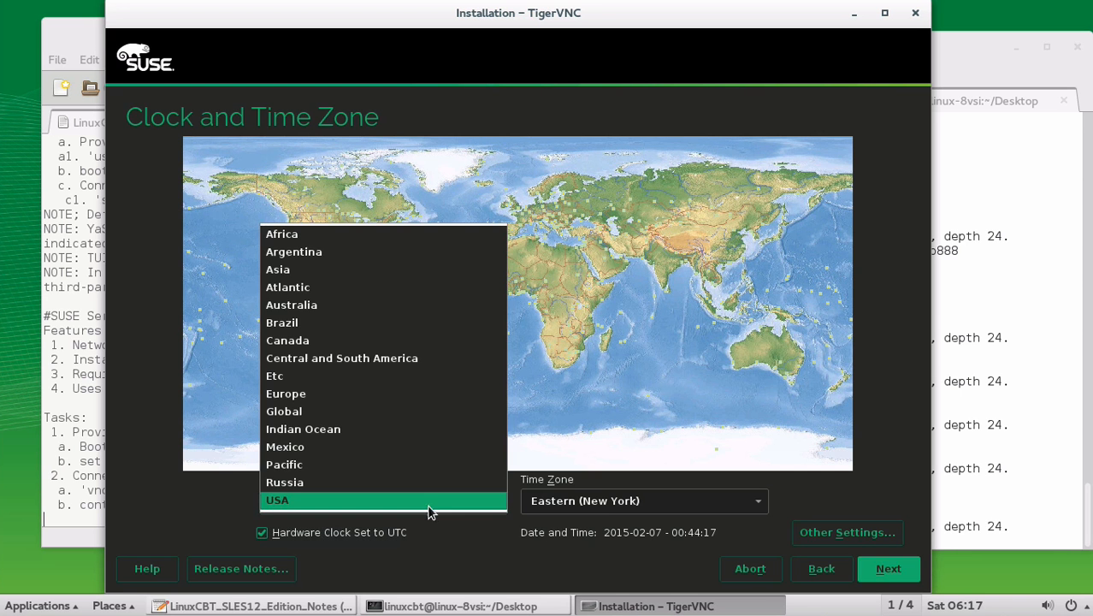
{"action": "left_click", "coordinate": [323, 360]}
{"action": "left_click", "coordinate": [381, 502]}
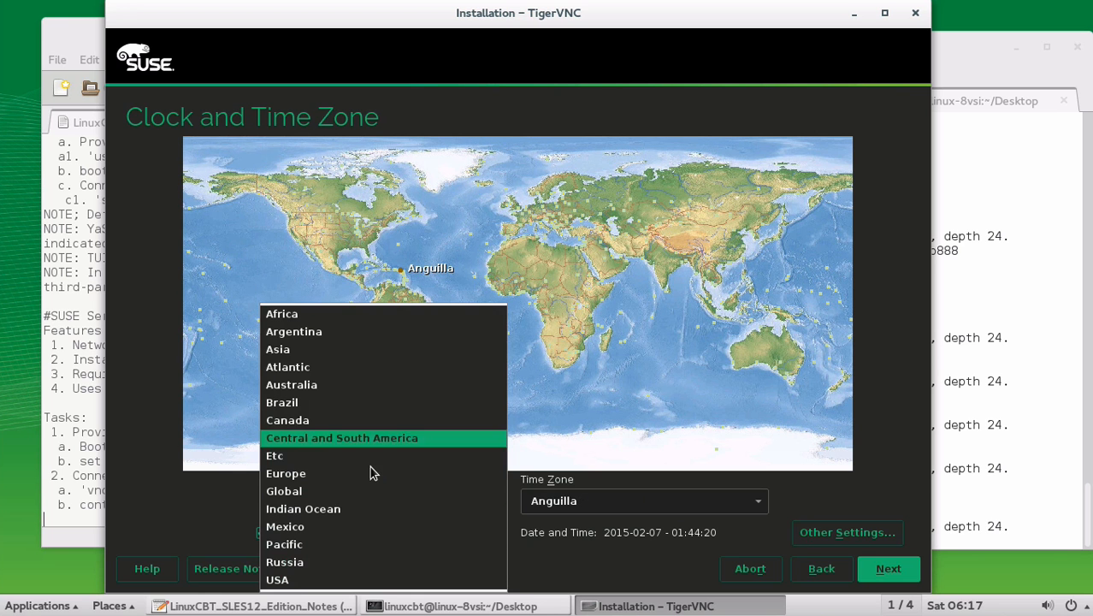
{"action": "left_click", "coordinate": [361, 455]}
{"action": "left_click", "coordinate": [911, 569]}
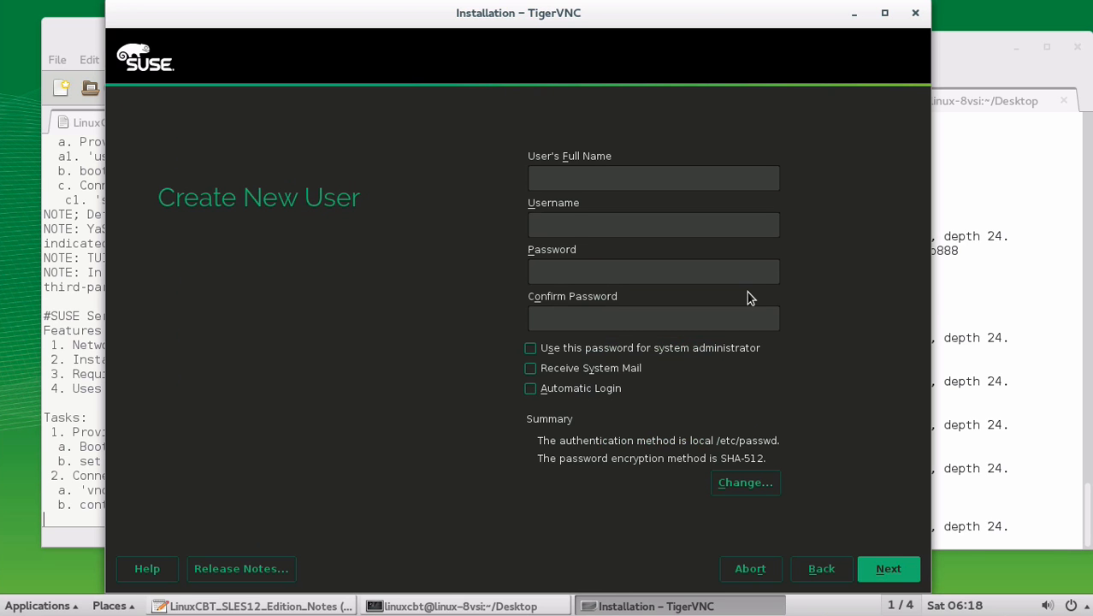
Create user LinuxCBT with password shared with root, receiving system mail, keeping SHA-512.
{"action": "type", "text": "LinuxCBT"}
{"action": "key", "text": "Tab"}
{"action": "key", "text": "Tab"}
{"action": "type", "text": "●●●●●●●●●●"}
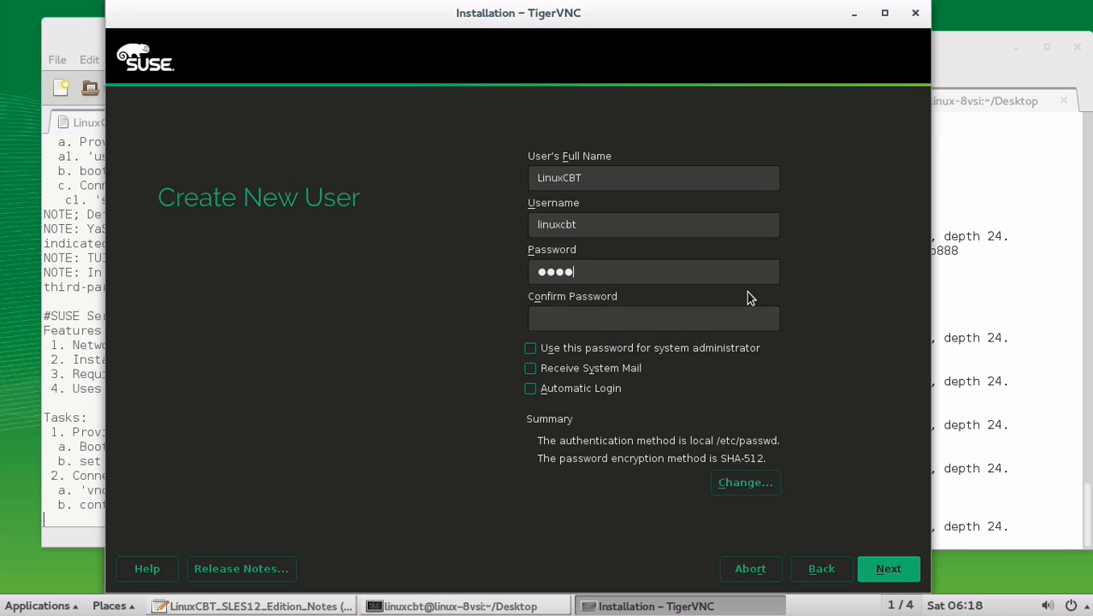
{"action": "key", "text": "Tab"}
{"action": "type", "text": "●●●●●●●●●●"}
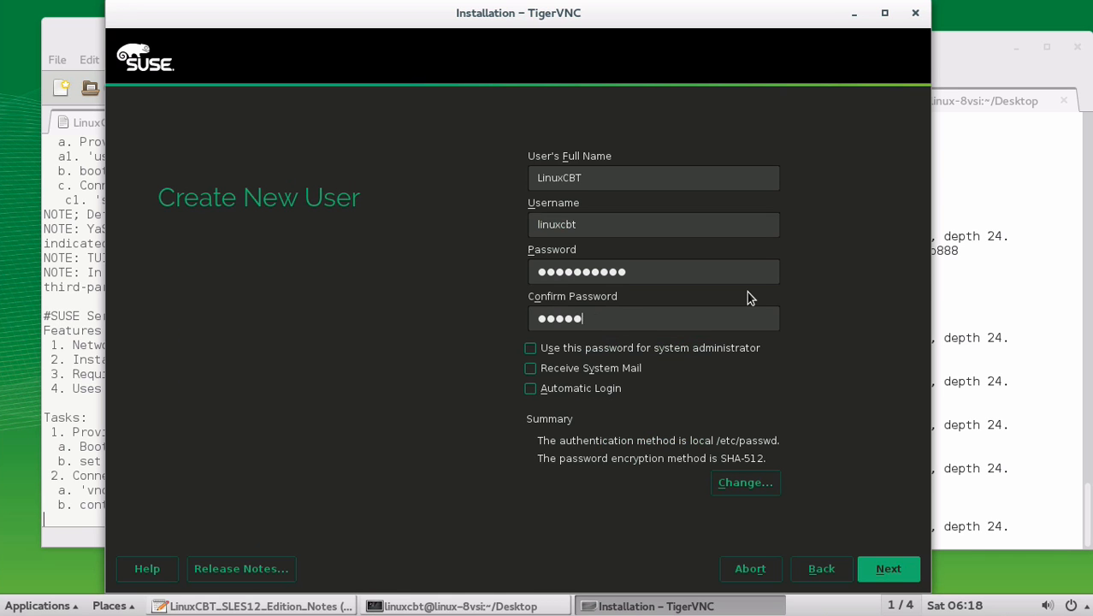
{"action": "left_click", "coordinate": [594, 370]}
{"action": "left_click", "coordinate": [605, 352]}
{"action": "left_click", "coordinate": [745, 484]}
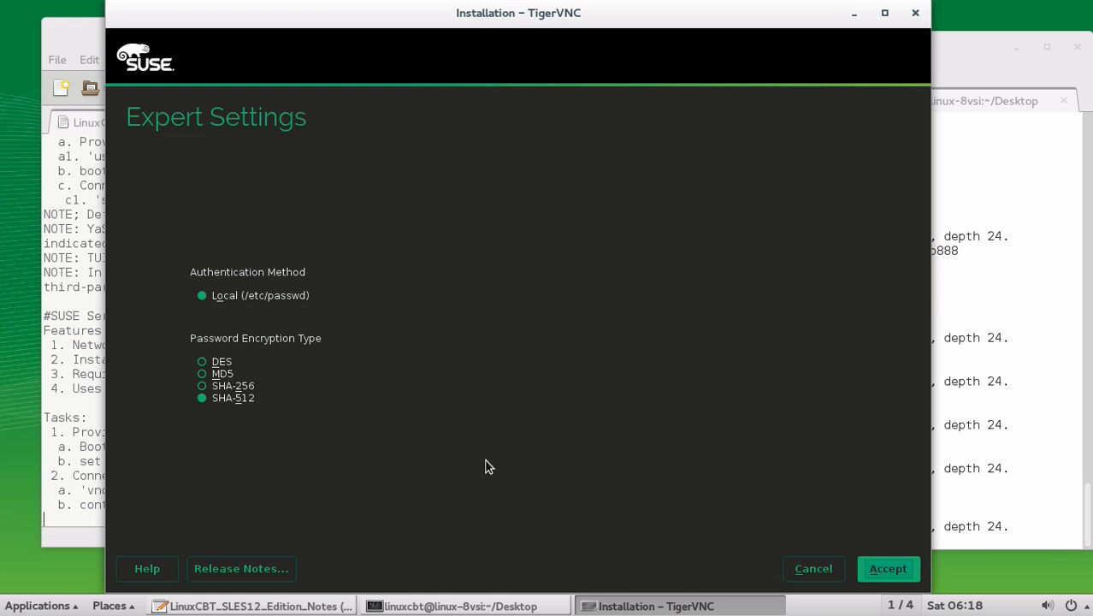
{"action": "left_click", "coordinate": [898, 572]}
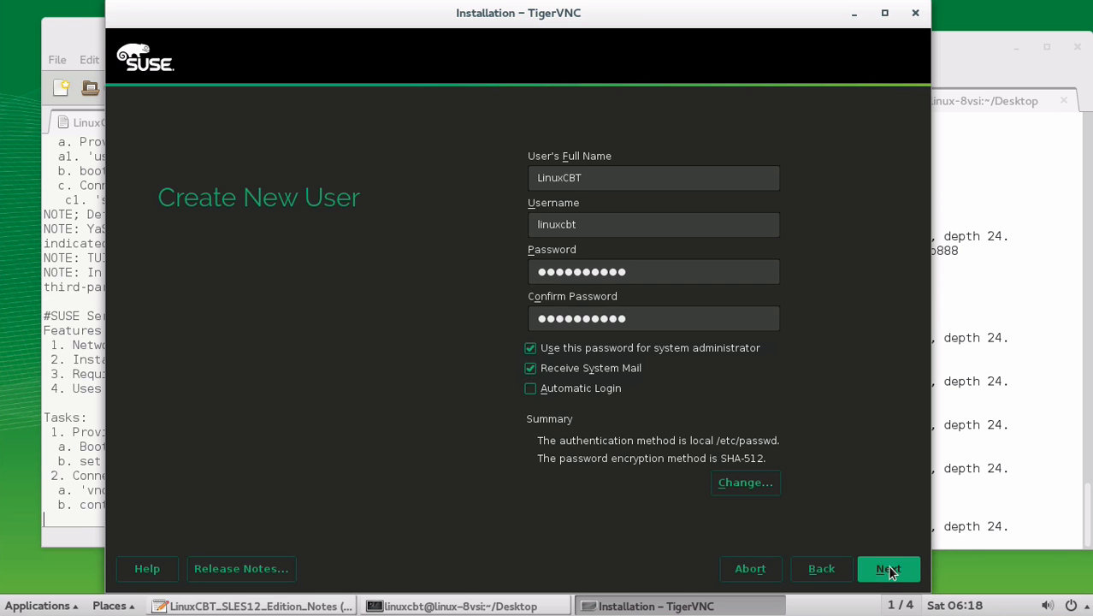
Uncheck the GNOME Desktop Environment and X Window System patterns, reducing packages to 1.4 GiB.
{"action": "left_click", "coordinate": [886, 572]}
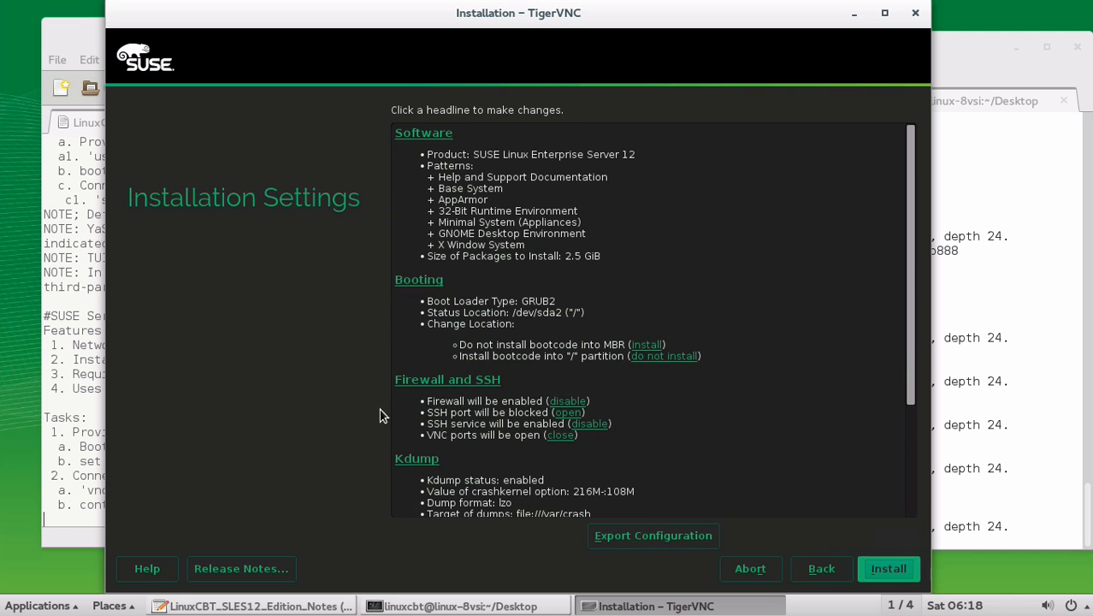
{"action": "left_click", "coordinate": [422, 134]}
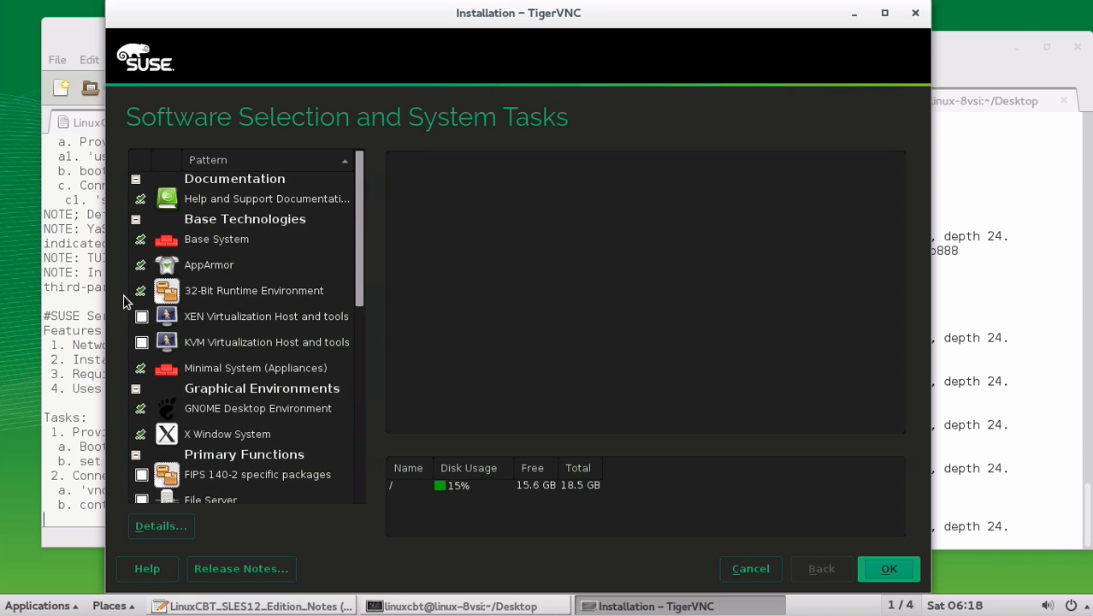
{"action": "left_click", "coordinate": [743, 570]}
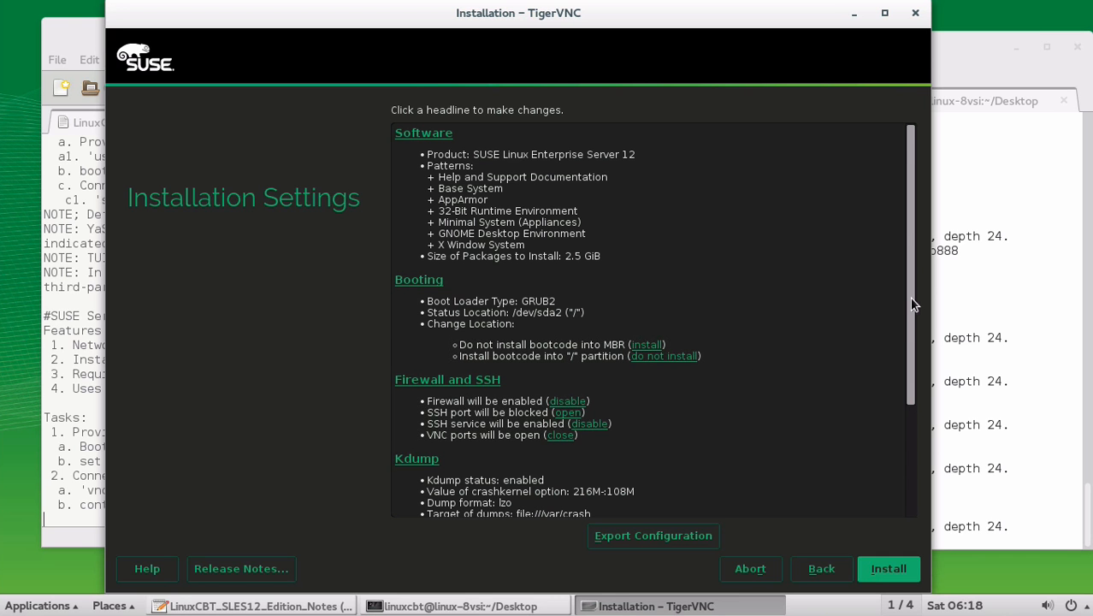
{"action": "left_click_drag", "start_coordinate": [911, 303], "coordinate": [900, 276]}
{"action": "left_click", "coordinate": [421, 137]}
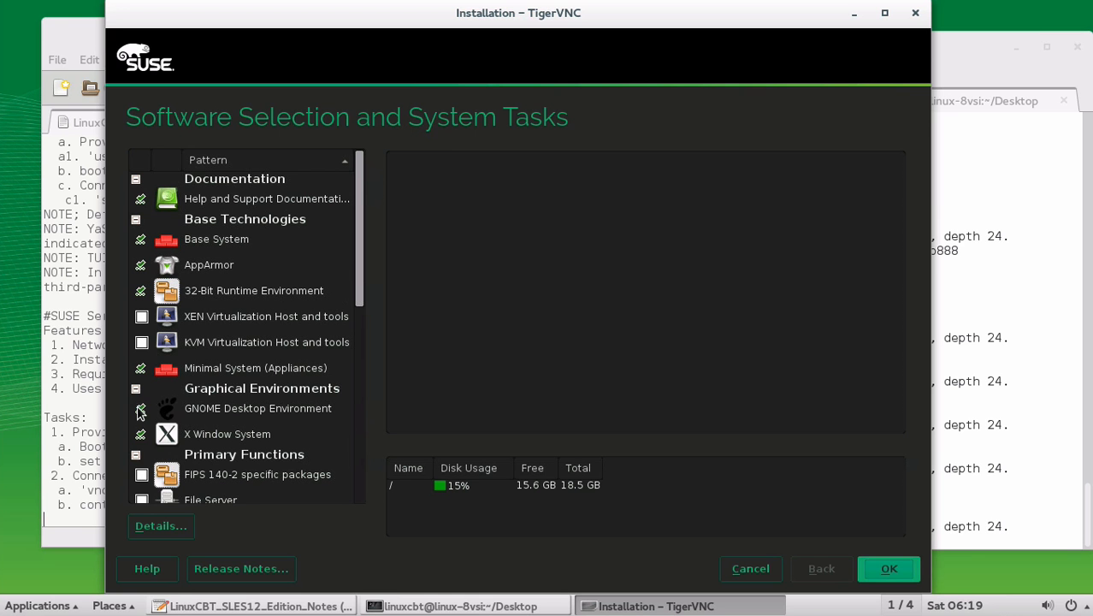
{"action": "left_click", "coordinate": [141, 409]}
{"action": "left_click", "coordinate": [139, 435]}
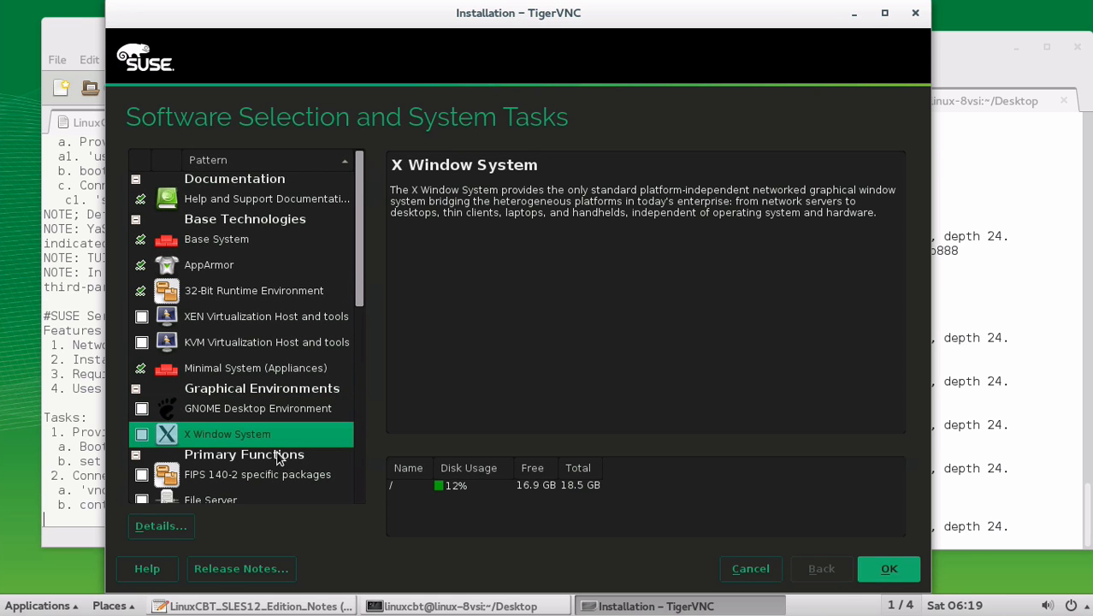
{"action": "left_click", "coordinate": [885, 571]}
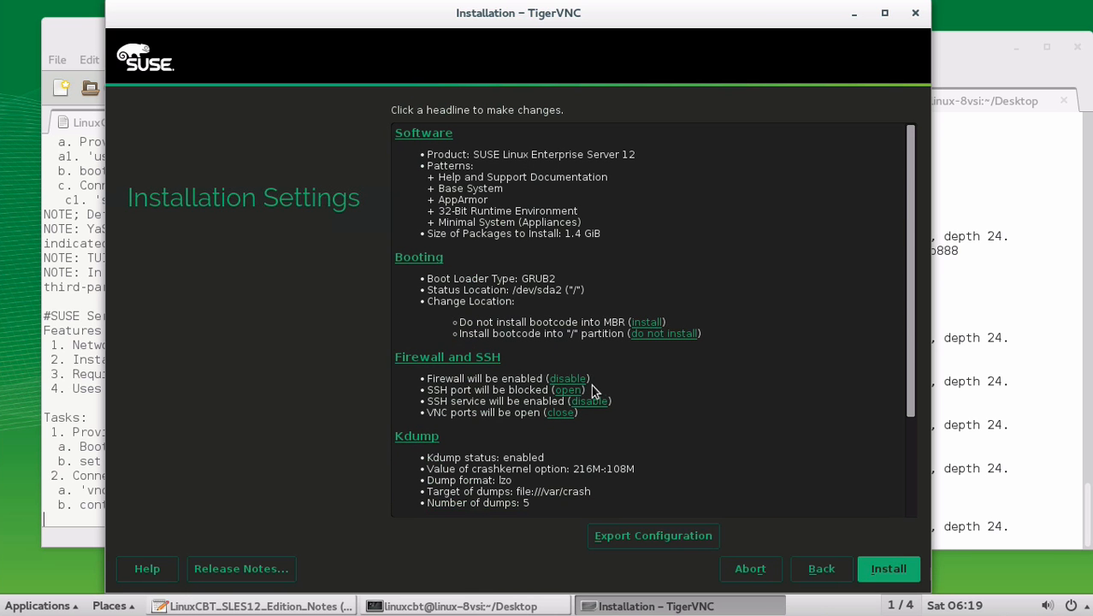
Open the SSH port and set the default systemd target to Text mode, accepting the VNC warning.
{"action": "left_click", "coordinate": [569, 390]}
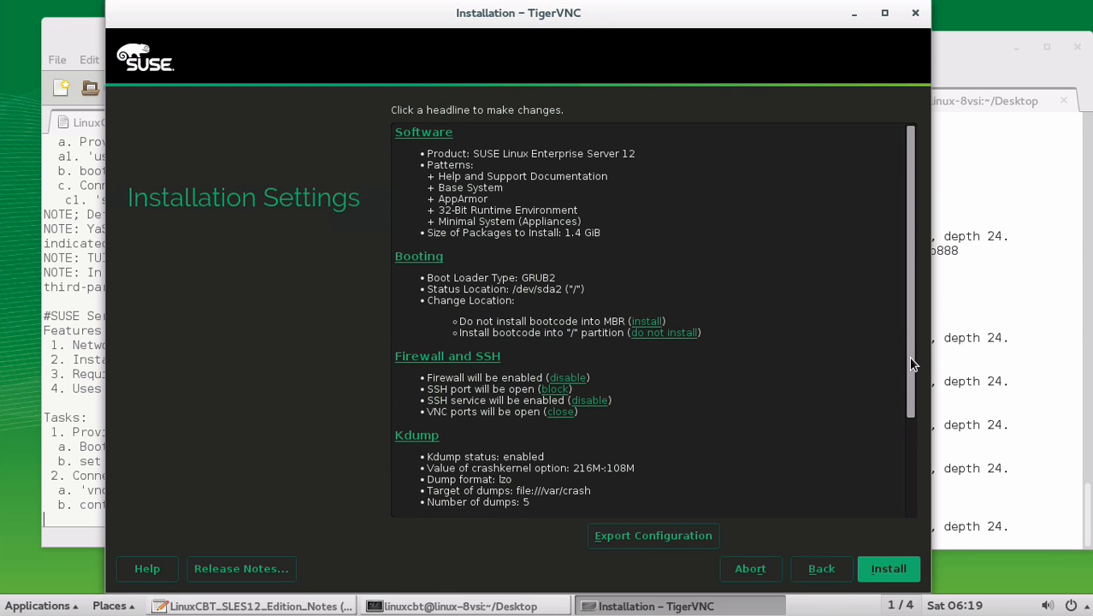
{"action": "left_click_drag", "start_coordinate": [911, 359], "coordinate": [911, 438]}
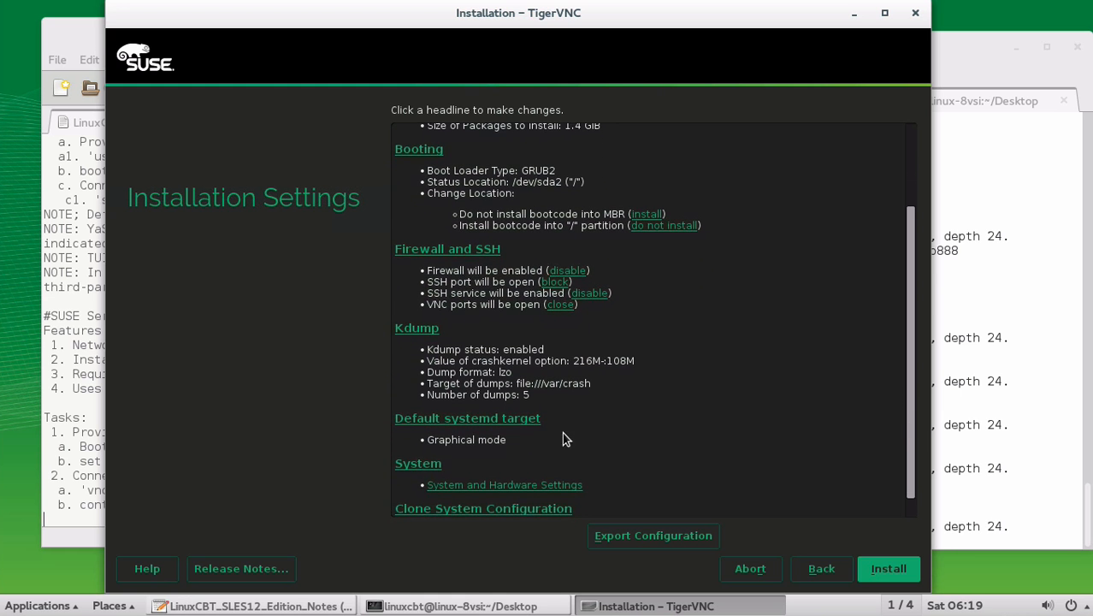
{"action": "left_click", "coordinate": [507, 419]}
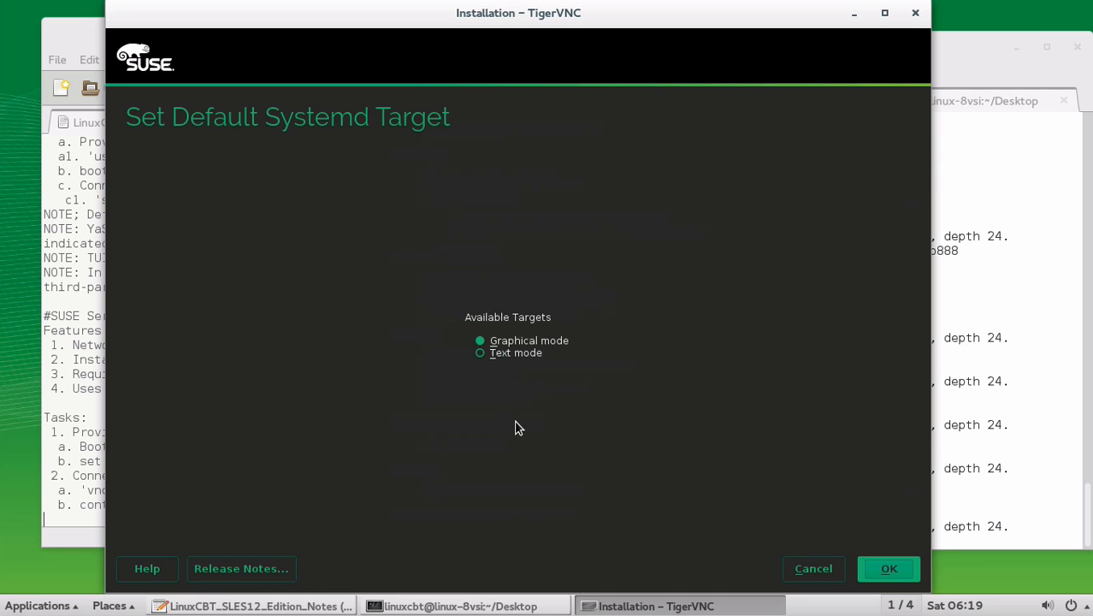
{"action": "left_click", "coordinate": [517, 355]}
{"action": "left_click", "coordinate": [887, 575]}
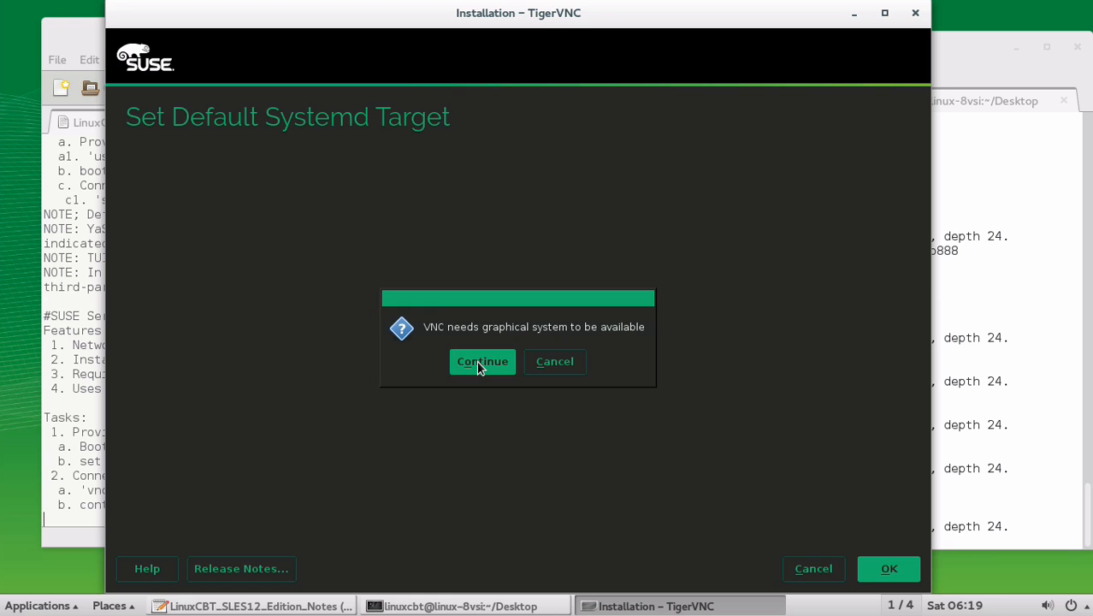
{"action": "left_click", "coordinate": [476, 360]}
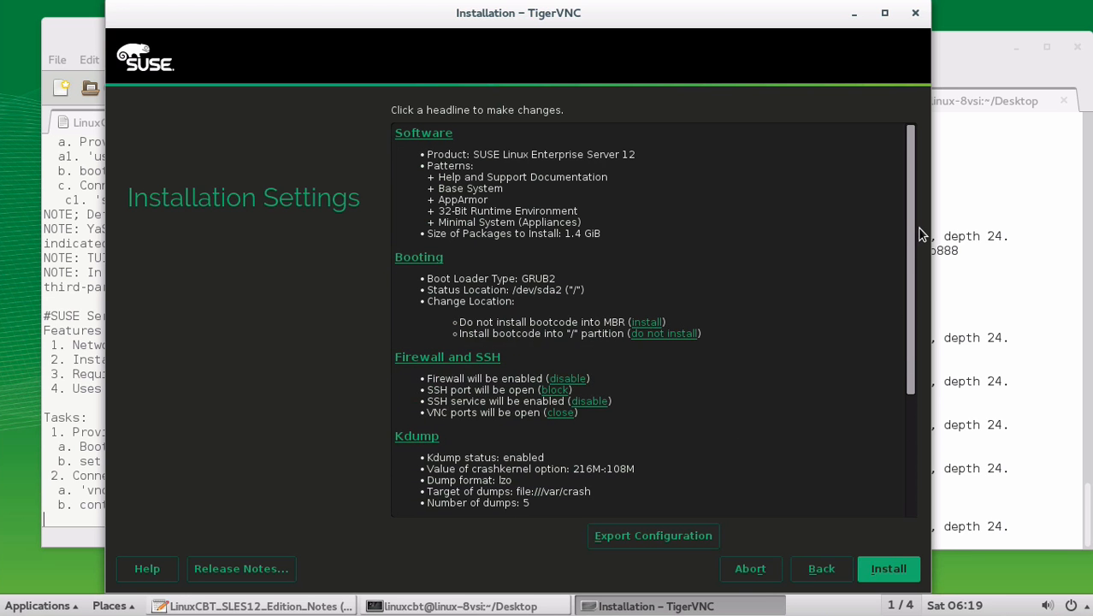
{"action": "left_click_drag", "start_coordinate": [913, 234], "coordinate": [913, 400]}
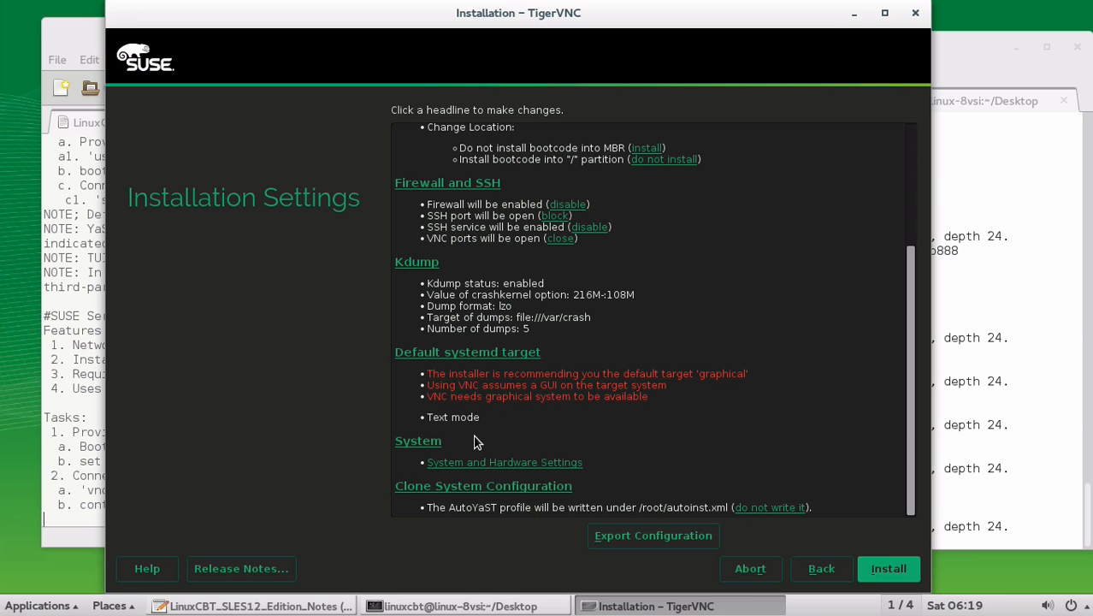
{"action": "left_click", "coordinate": [913, 218]}
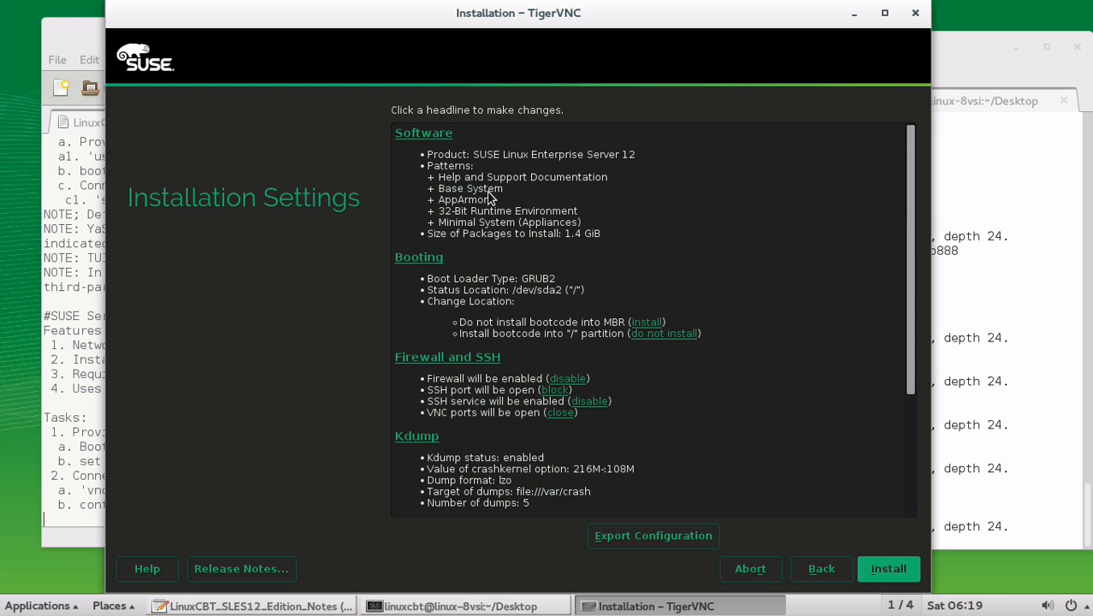
Restore the GNOME Desktop Environment and X Window System patterns, back to 2.5 GiB.
{"action": "left_click", "coordinate": [427, 133]}
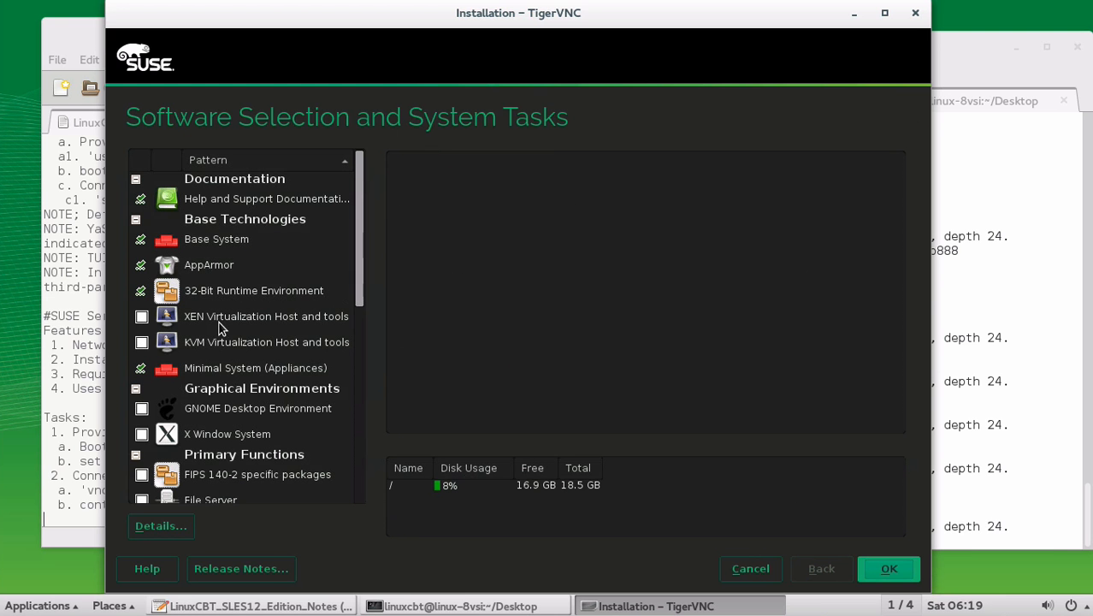
{"action": "left_click", "coordinate": [142, 409]}
{"action": "left_click", "coordinate": [142, 437]}
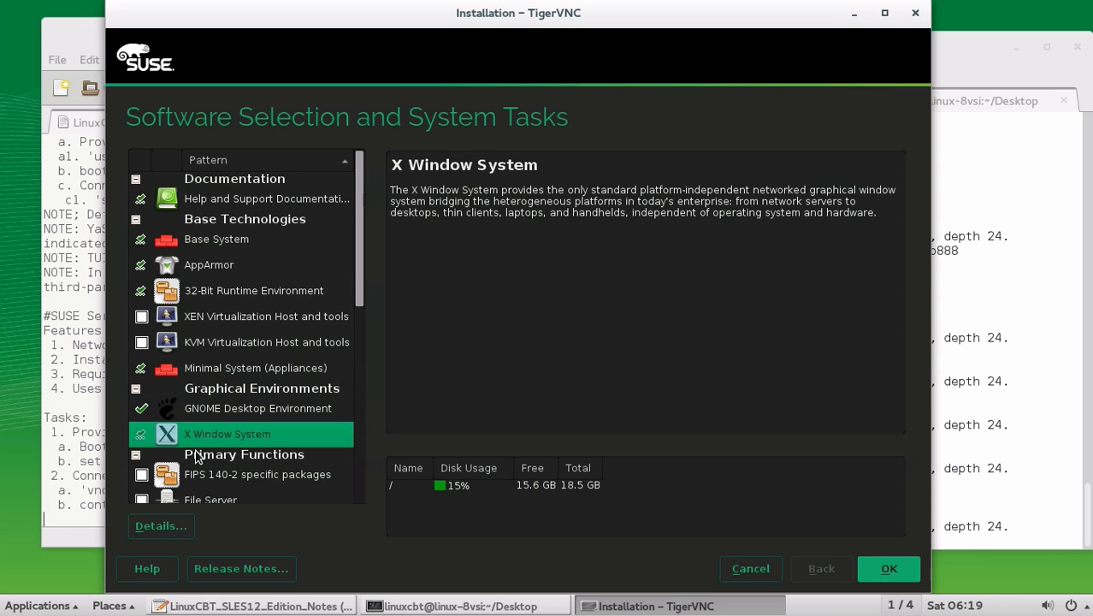
{"action": "left_click", "coordinate": [881, 569]}
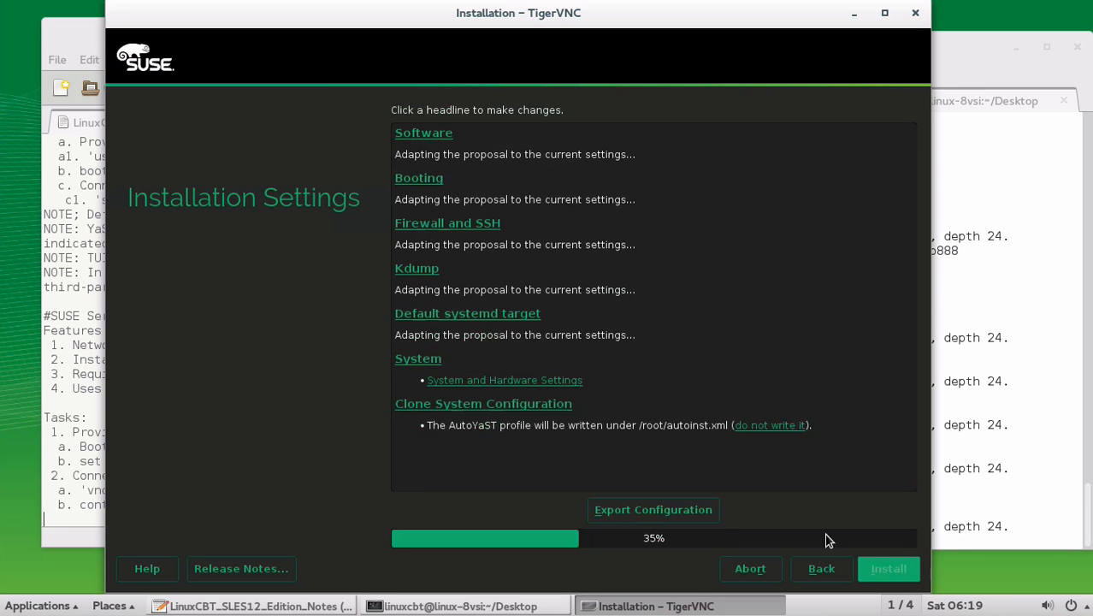
Have the bootcode installed into the MBR of /dev/sda.
{"action": "scroll", "coordinate": [736, 409], "scroll_direction": "down", "scroll_amount": 5}
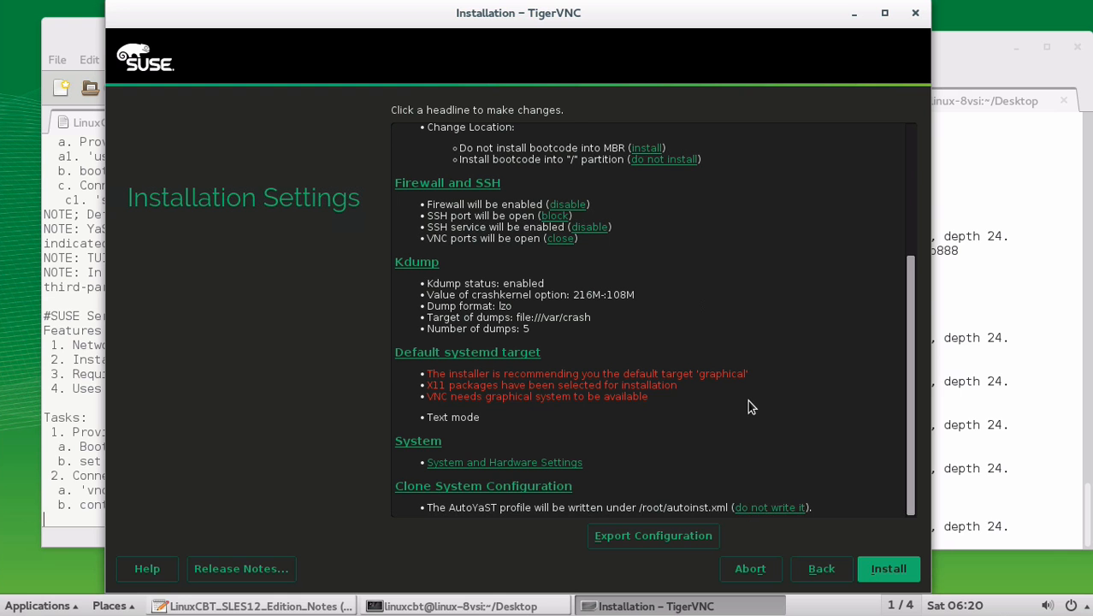
{"action": "scroll", "coordinate": [708, 337], "scroll_direction": "up", "scroll_amount": 5}
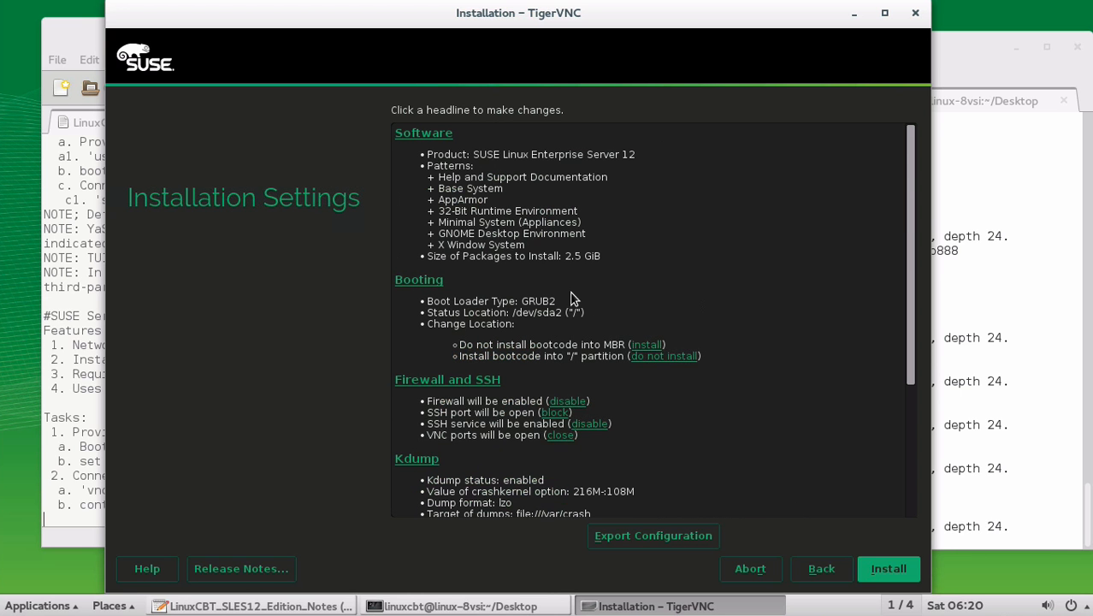
{"action": "scroll", "coordinate": [571, 296], "scroll_direction": "down", "scroll_amount": 3}
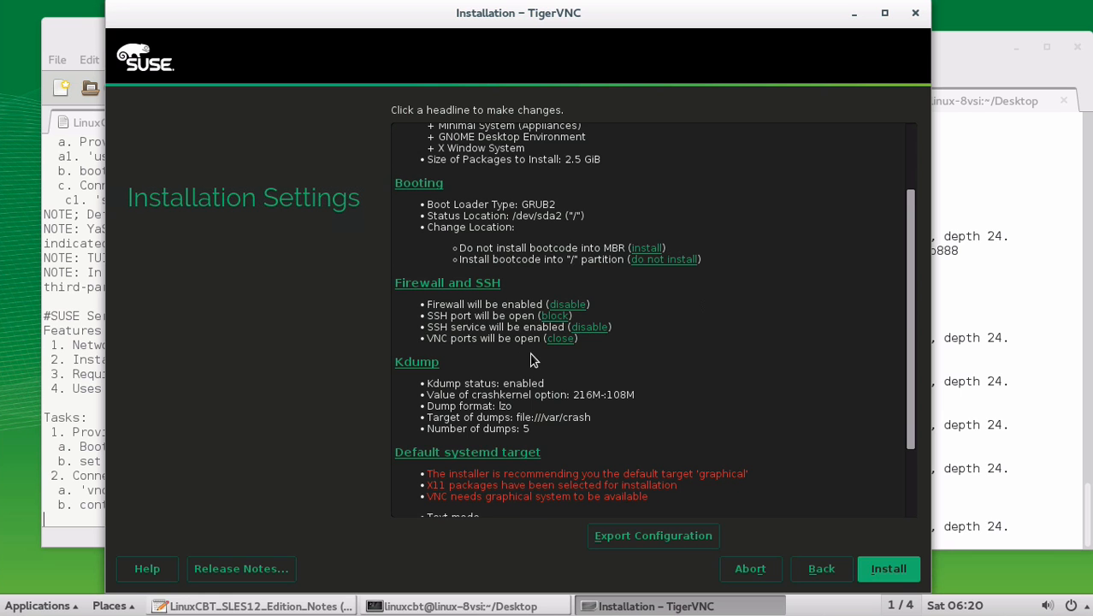
{"action": "scroll", "coordinate": [571, 353], "scroll_direction": "down", "scroll_amount": 3}
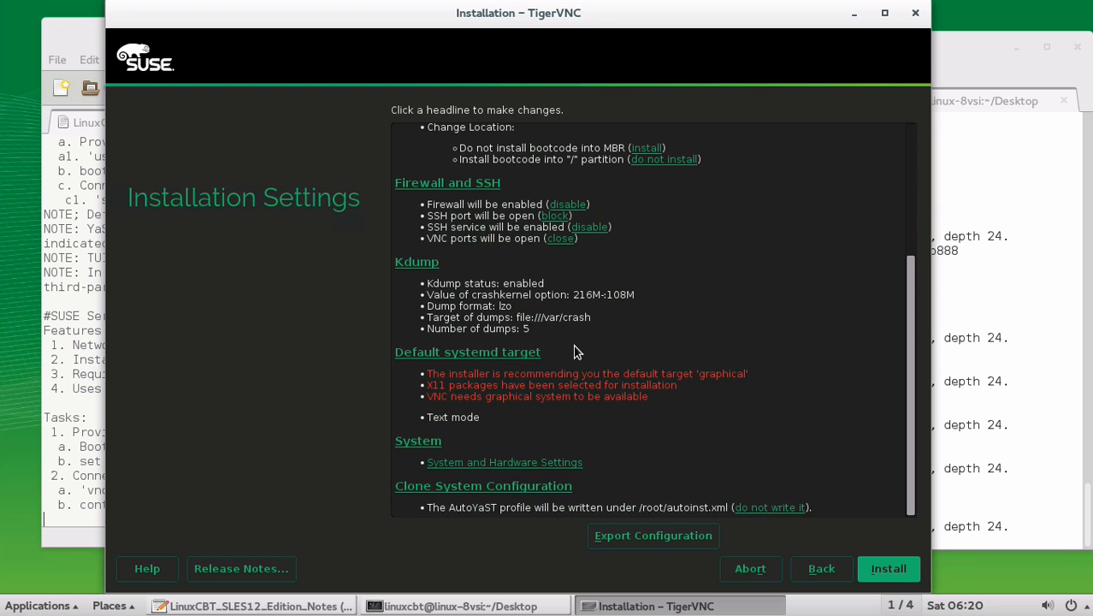
{"action": "scroll", "coordinate": [574, 351], "scroll_direction": "up", "scroll_amount": 6}
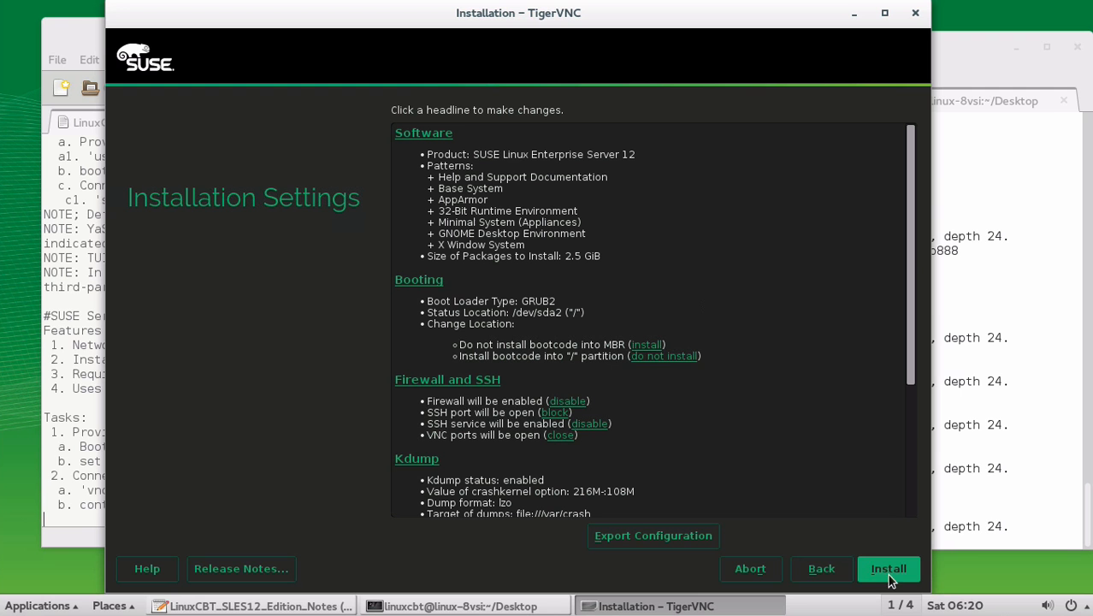
{"action": "left_click", "coordinate": [654, 345]}
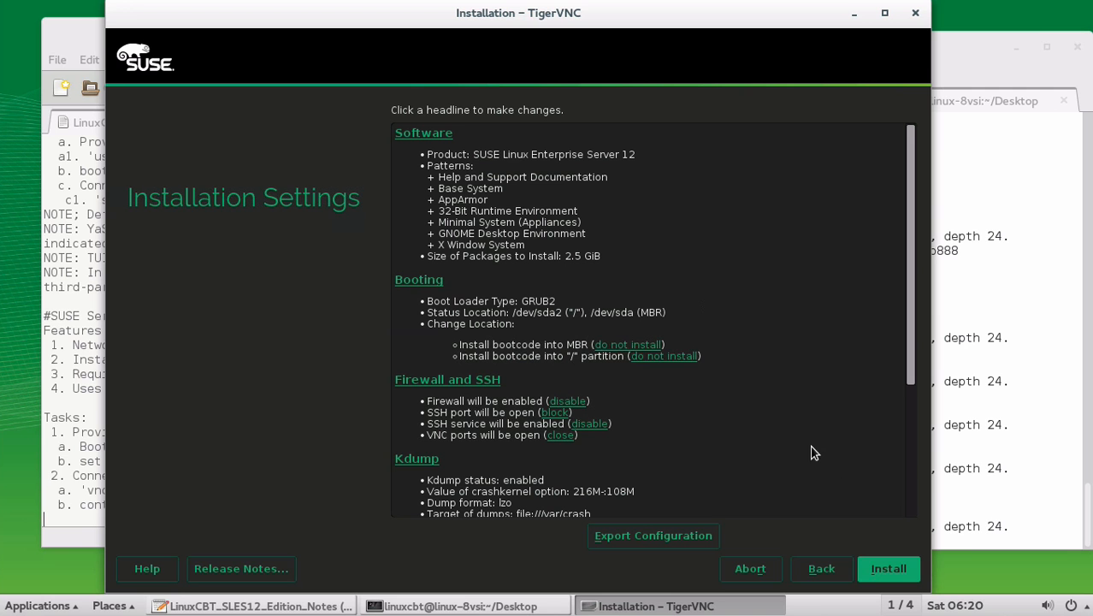
Start the installation and confirm it in the Confirm Installation dialog.
{"action": "left_click", "coordinate": [889, 573]}
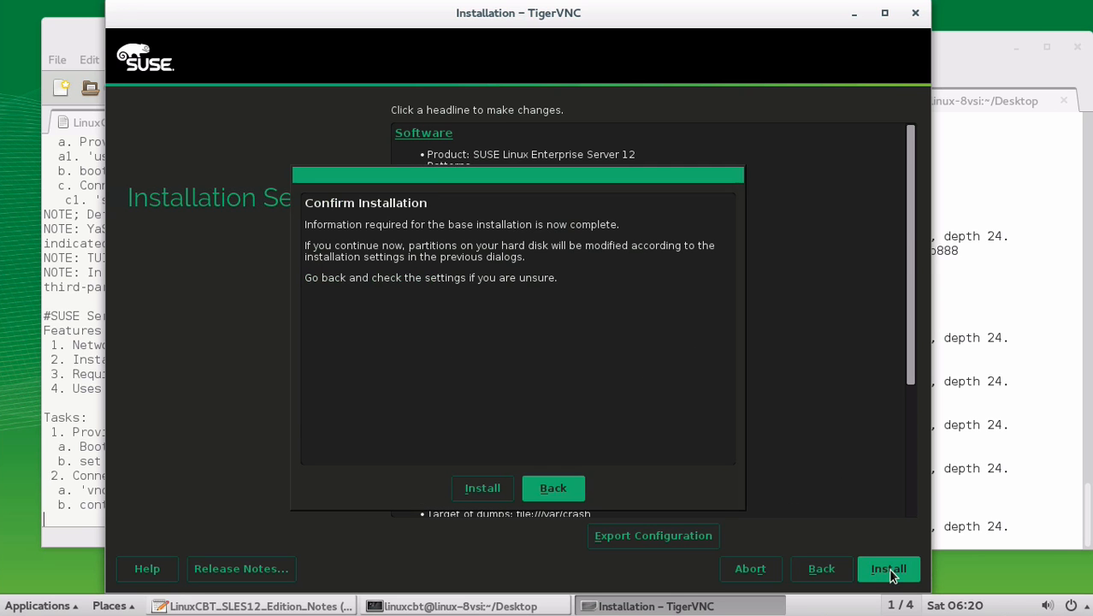
{"action": "left_click", "coordinate": [489, 493]}
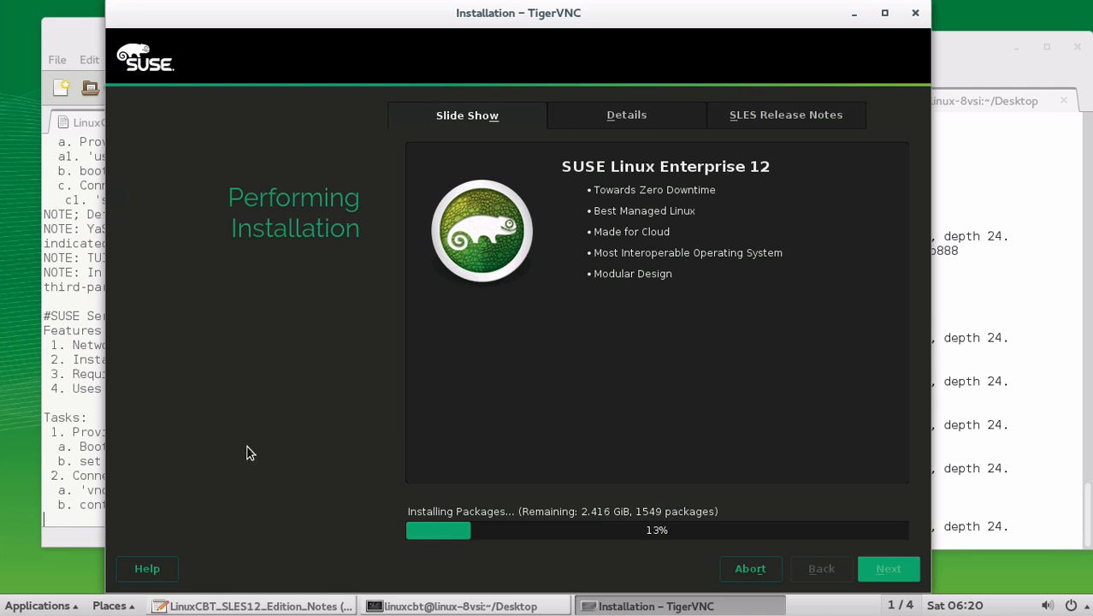
{"action": "left_click", "coordinate": [83, 535]}
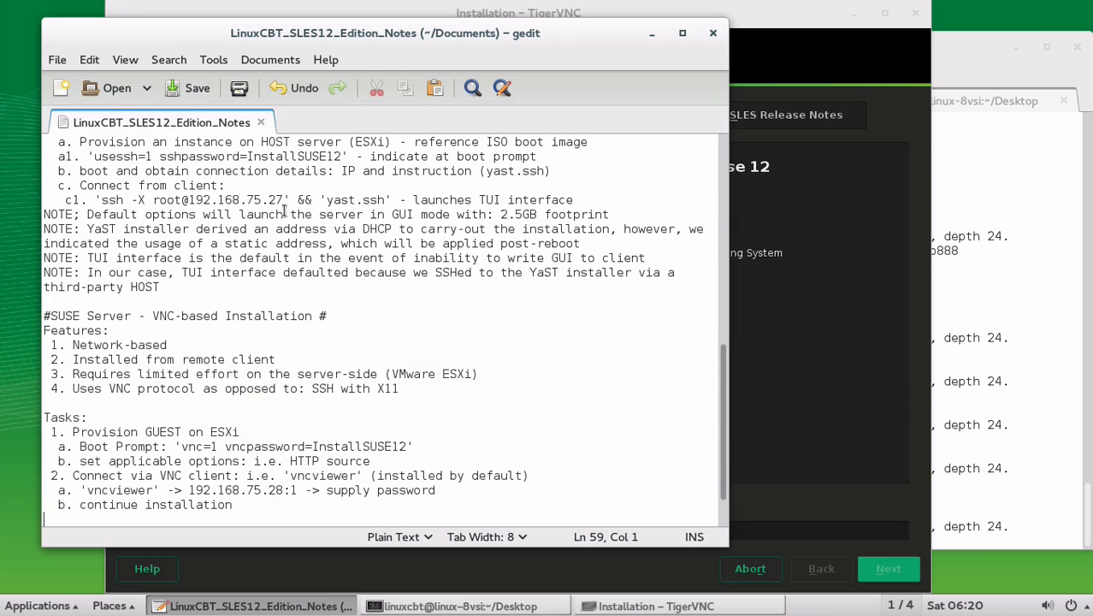
{"action": "left_click_drag", "start_coordinate": [261, 36], "coordinate": [255, 28]}
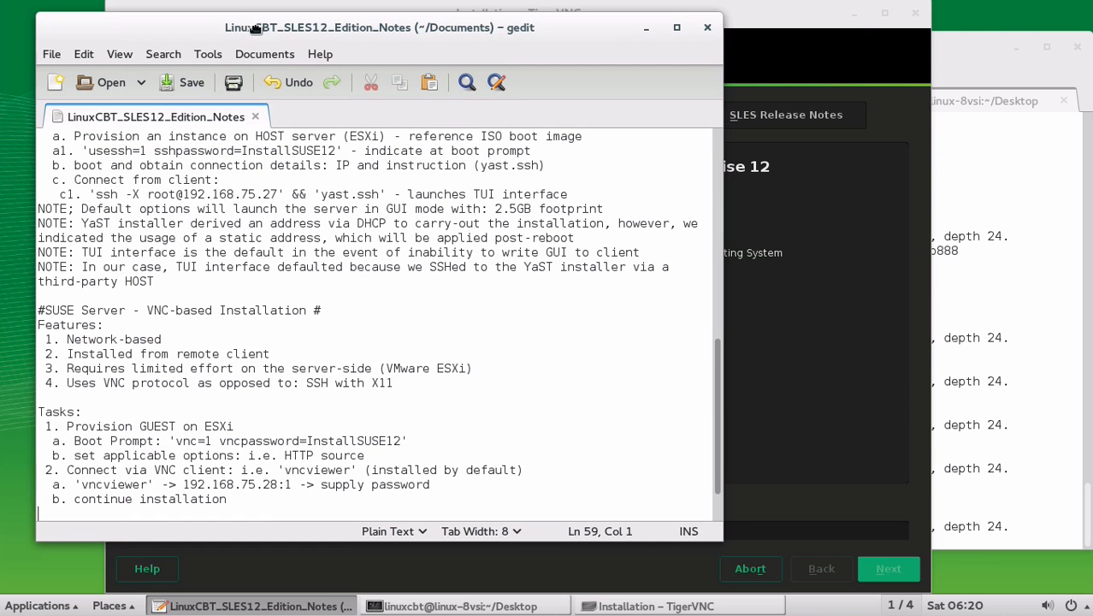
{"action": "left_click", "coordinate": [852, 15]}
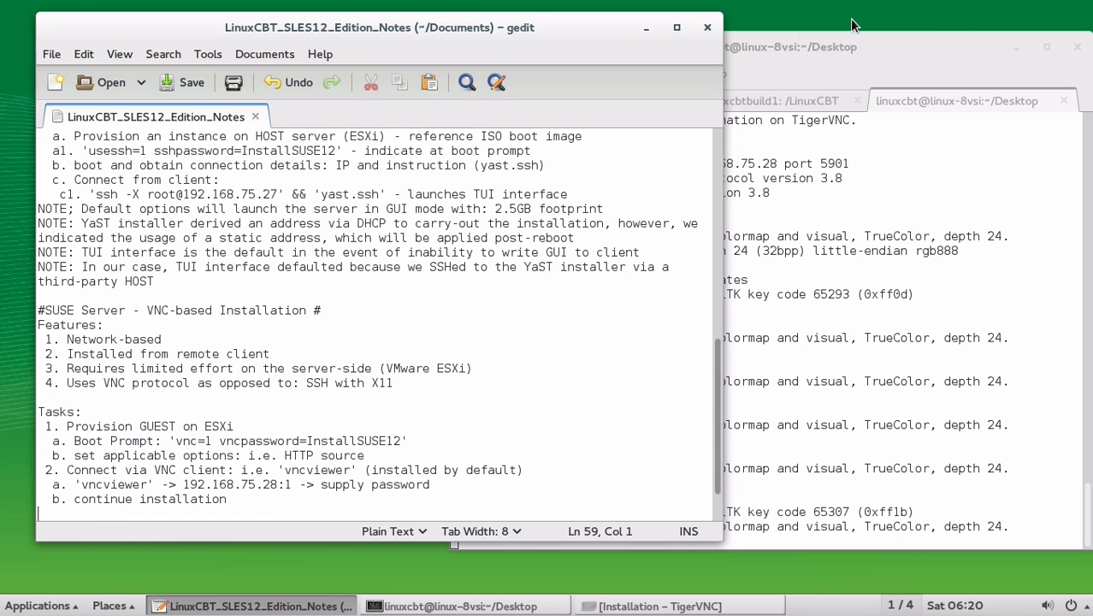
{"action": "left_click", "coordinate": [646, 608]}
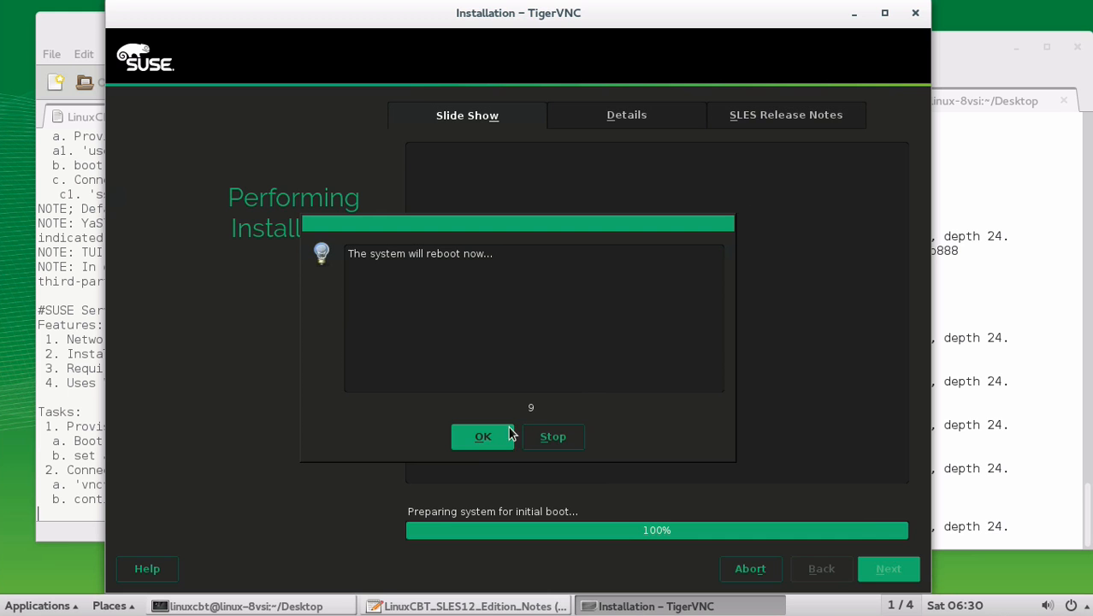
Reboot the installed system immediately instead of waiting for the countdown.
{"action": "left_click", "coordinate": [480, 438]}
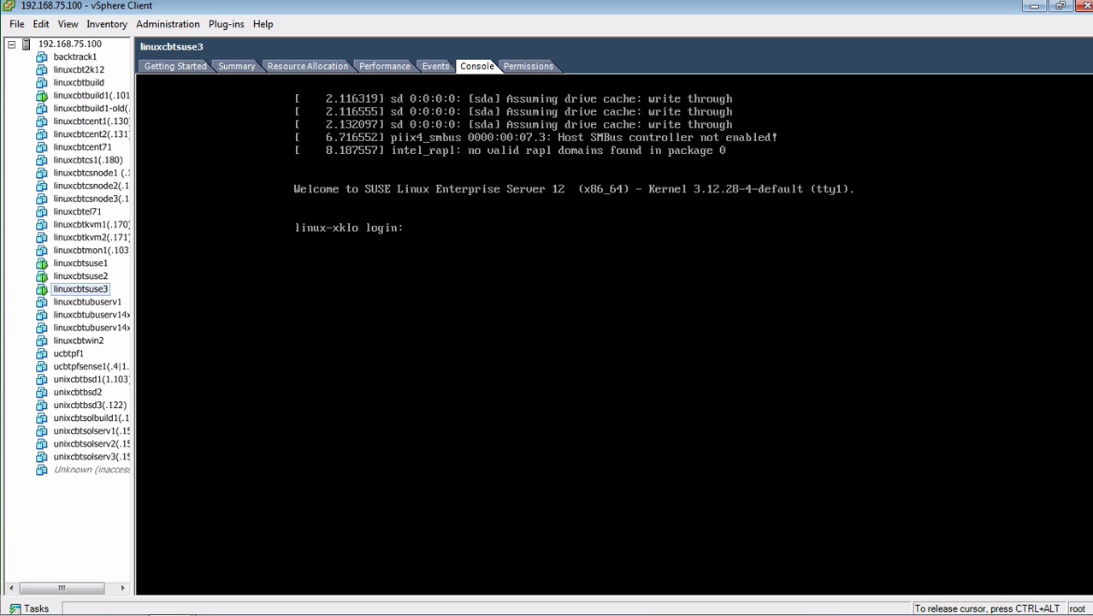
Log in to the console as root and run ifconfig to check the IP address.
{"action": "type", "text": "oot"}
{"action": "key", "text": "Return"}
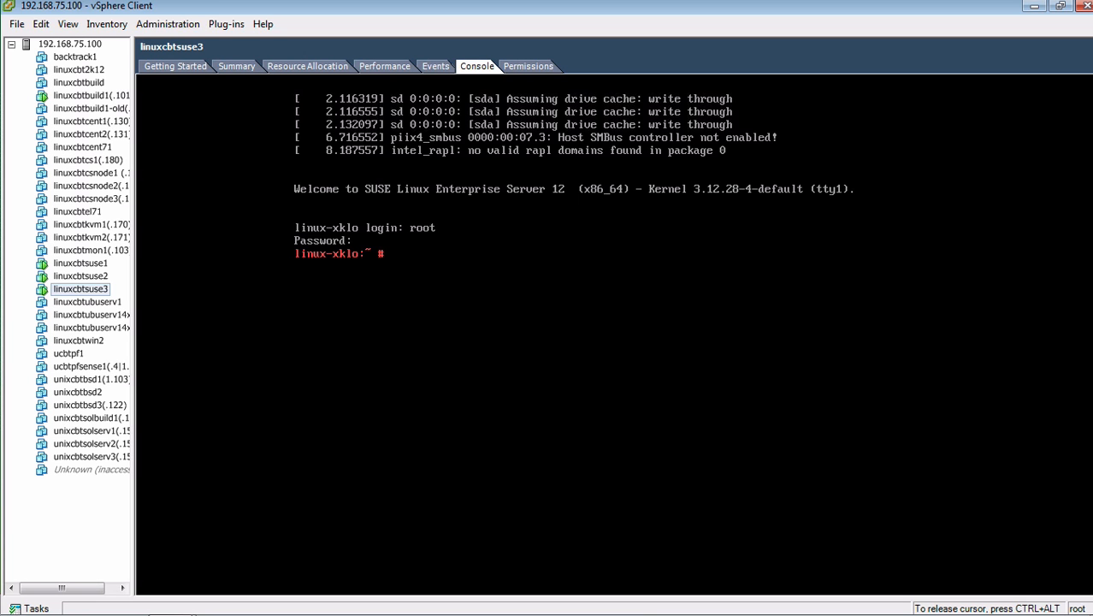
{"action": "type", "text": "ifconfig"}
{"action": "key", "text": "Return"}
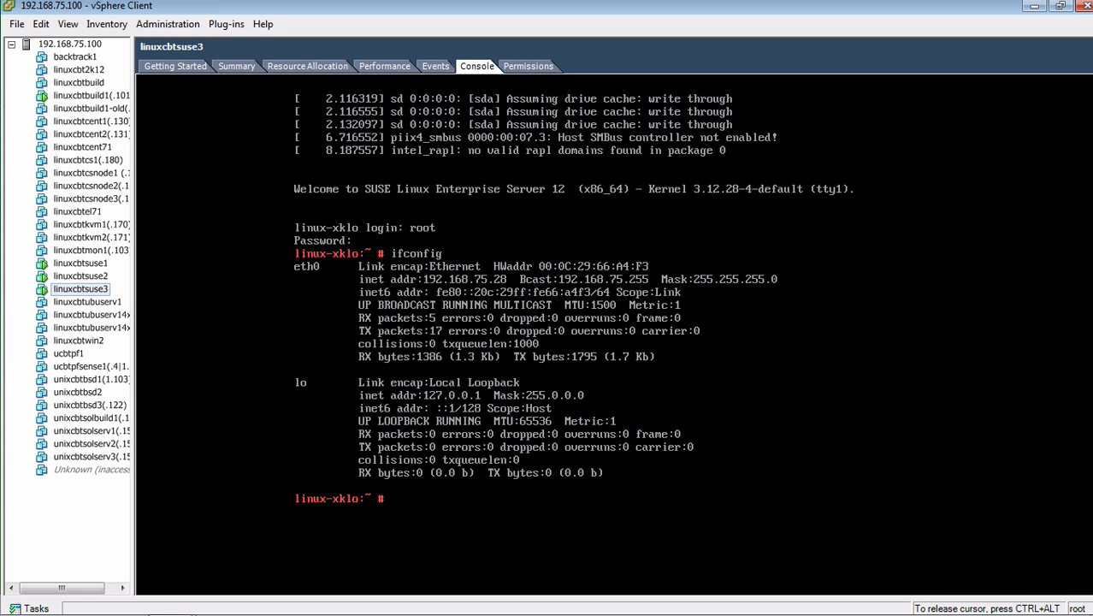
Clear the screen and run netstat -ntl, showing ports 22, 5801 and 5901 listening.
{"action": "type", "text": "clear"}
{"action": "key", "text": "Return"}
{"action": "type", "text": "netst"}
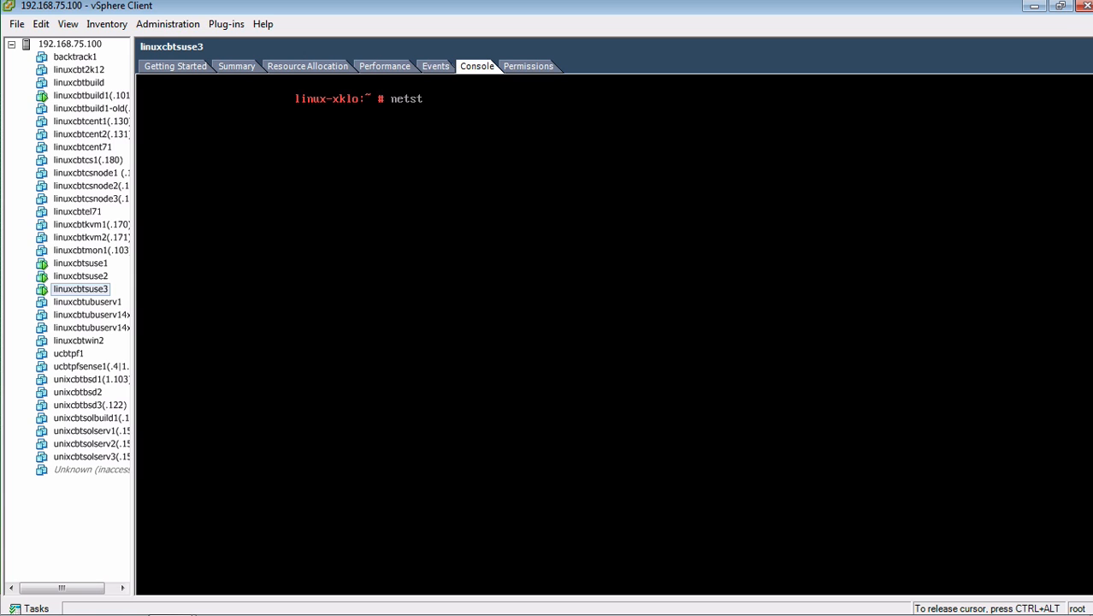
{"action": "type", "text": "at -ntl"}
{"action": "key", "text": "Return"}
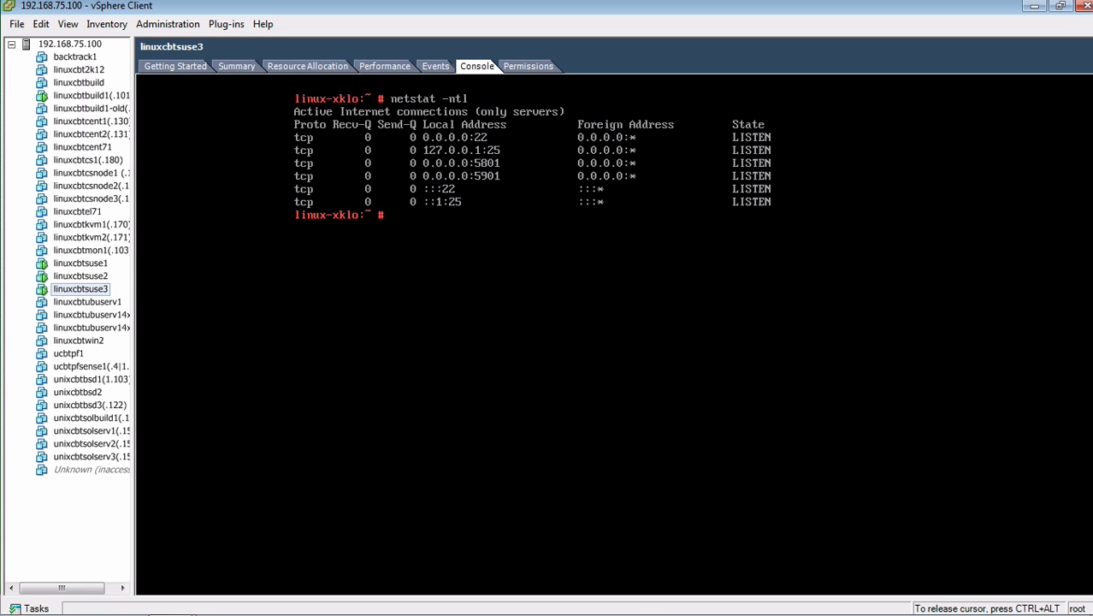
{"action": "key", "text": "ctrl+alt"}
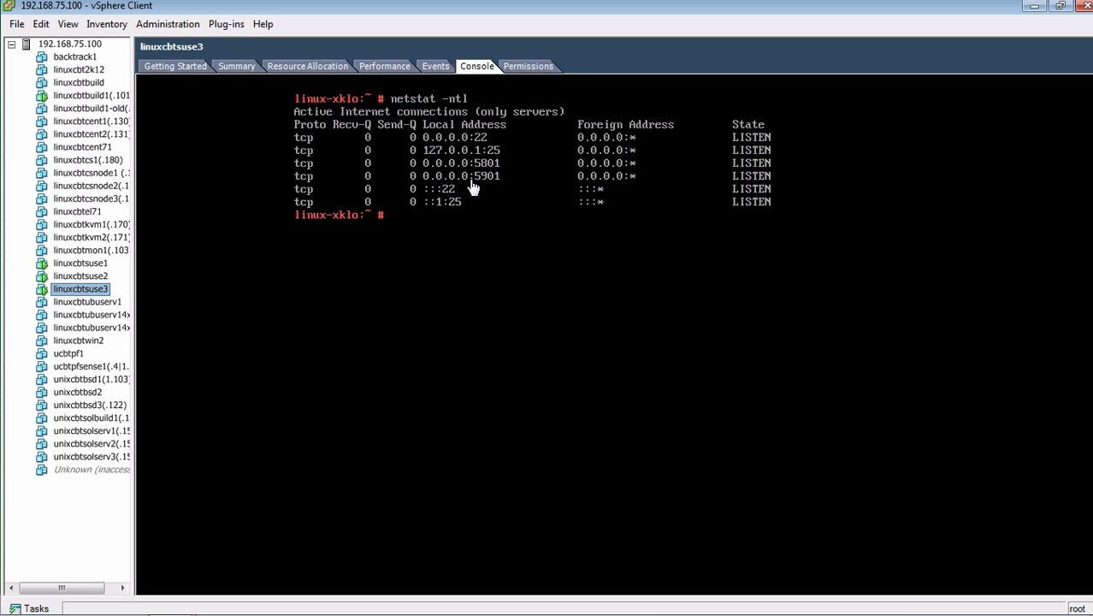
{"action": "left_click", "coordinate": [547, 275]}
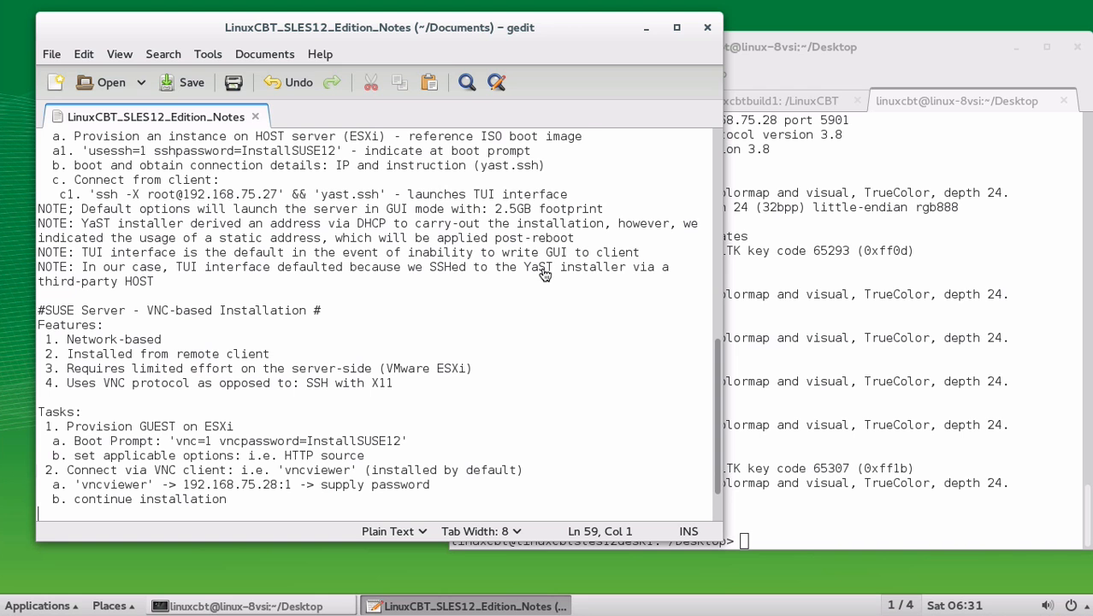
Clear the terminal, run vncviewer to 192.168.75.28:1, then close the blank TigerVNC window.
{"action": "left_click", "coordinate": [1055, 230]}
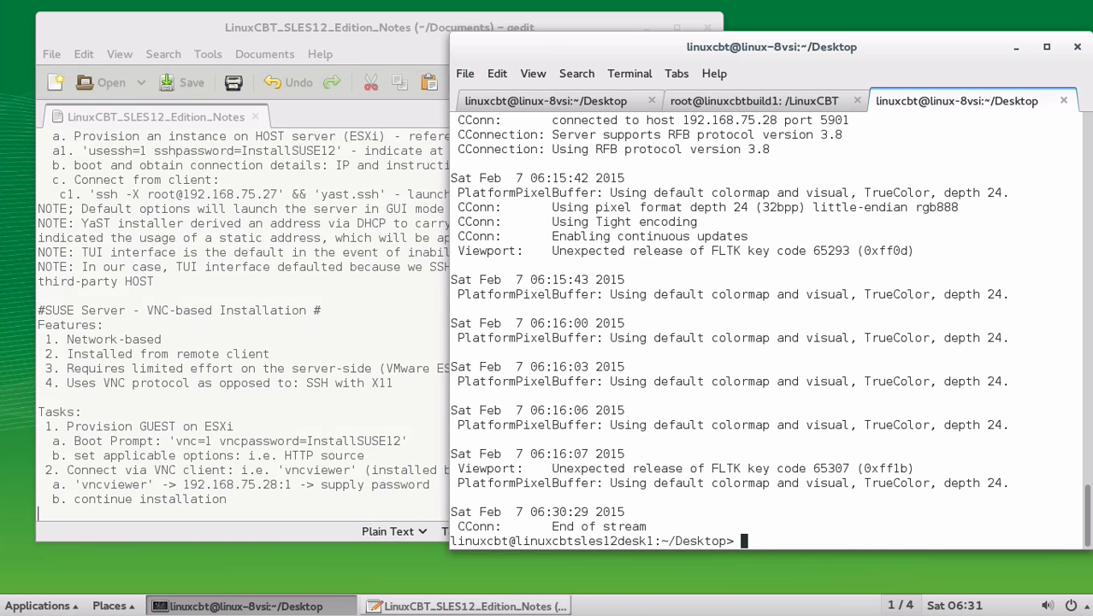
{"action": "type", "text": "clear"}
{"action": "key", "text": "Return"}
{"action": "type", "text": "vncviewer"}
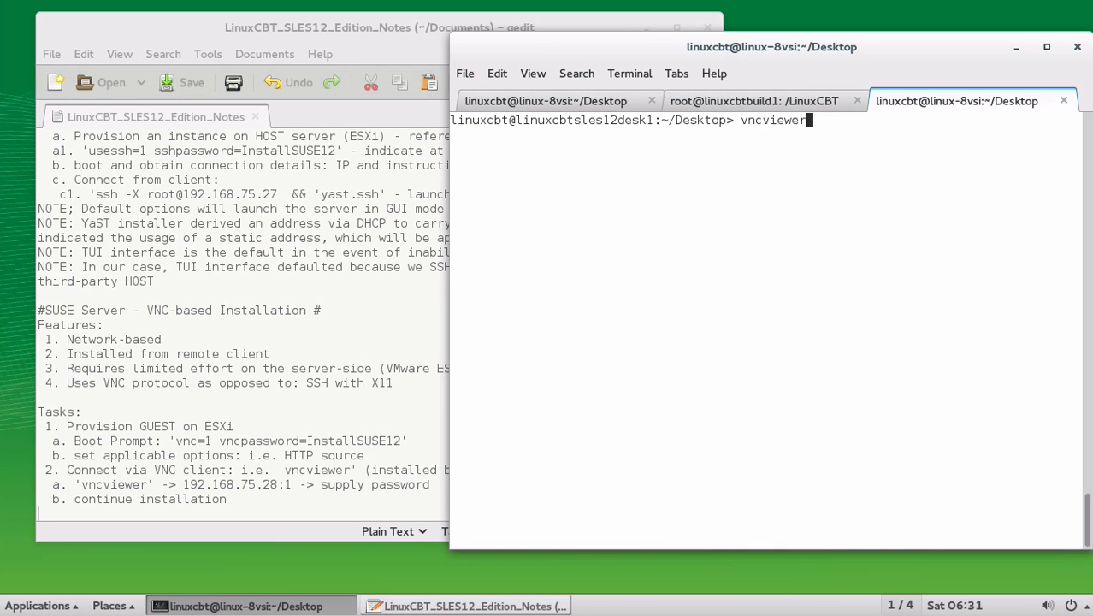
{"action": "key", "text": "Return"}
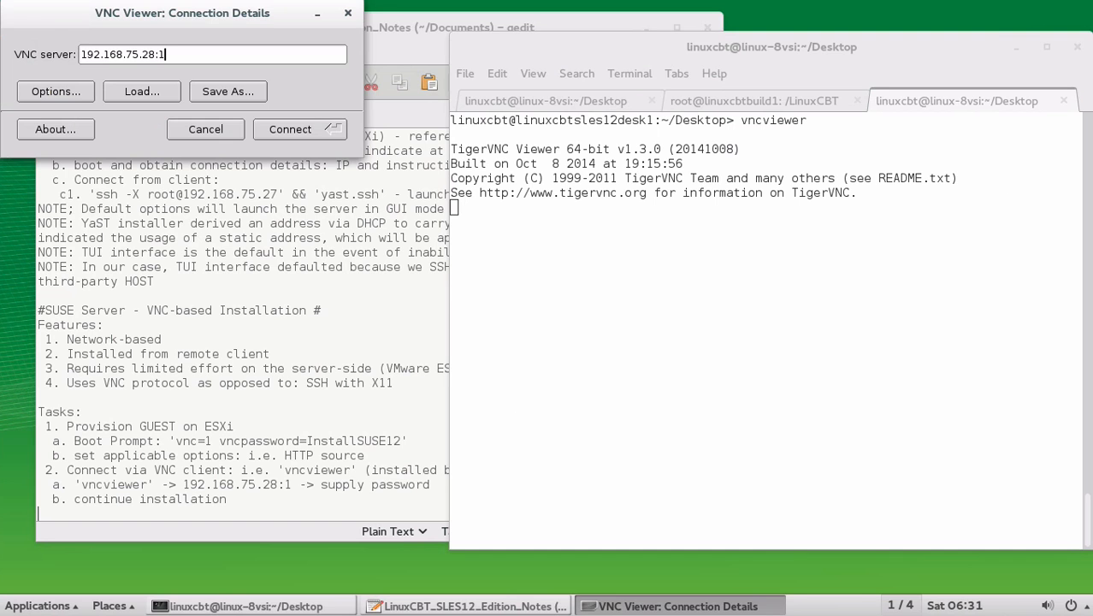
{"action": "left_click", "coordinate": [331, 128]}
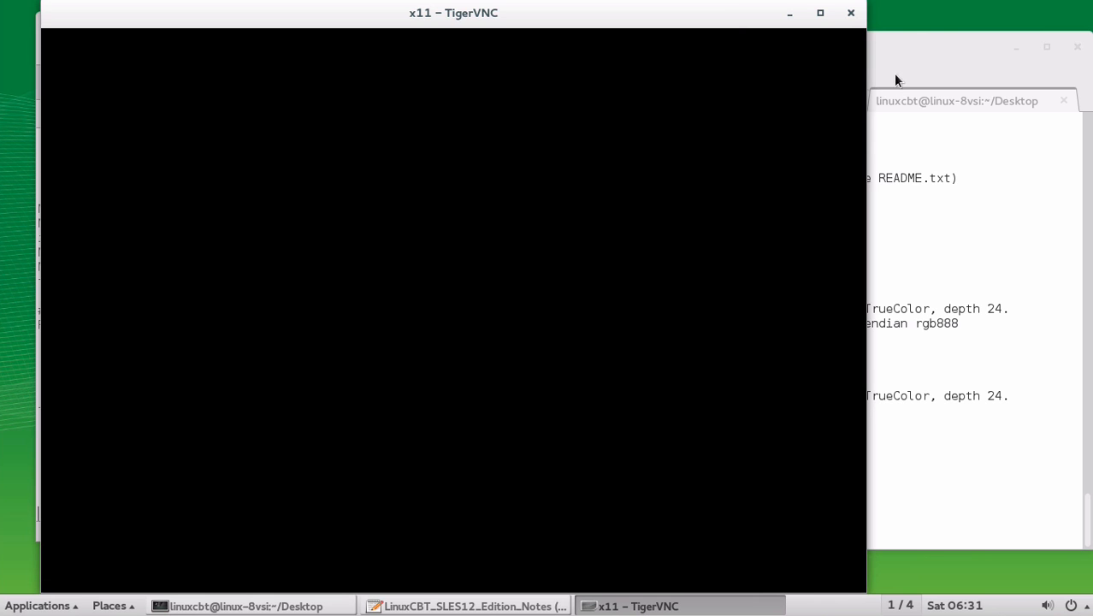
{"action": "left_click_drag", "start_coordinate": [735, 17], "coordinate": [799, 12]}
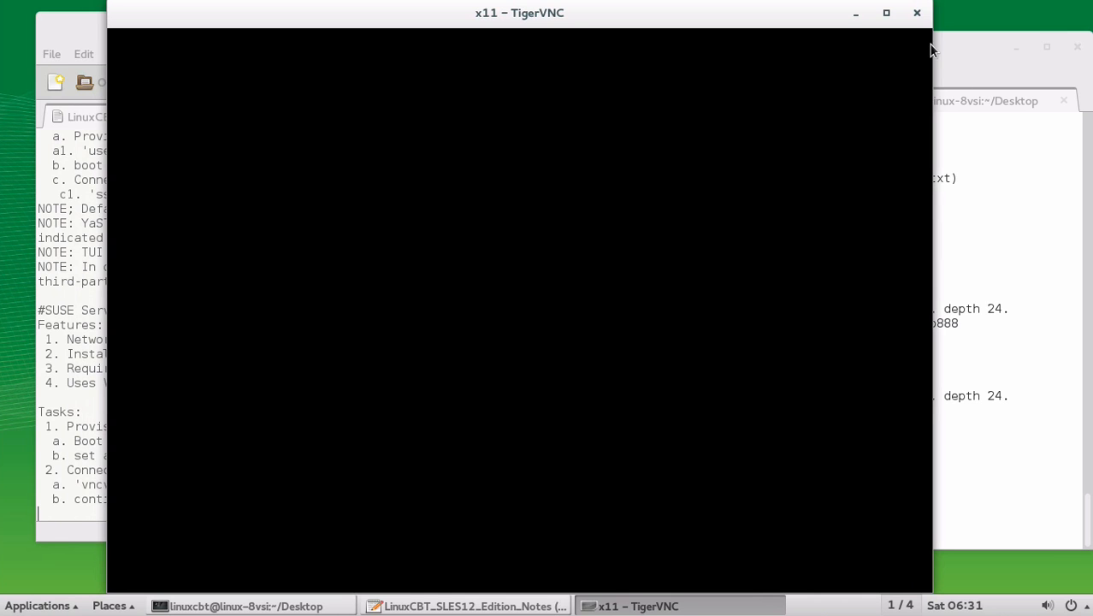
{"action": "left_click", "coordinate": [917, 13]}
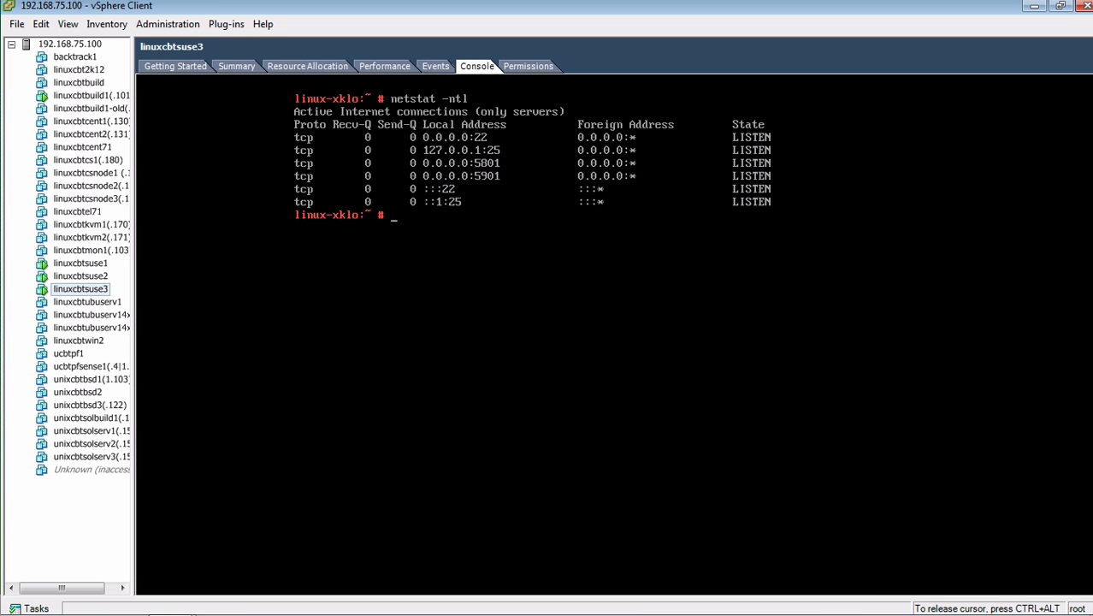
Run df -h in the console (/dev/sda2 19G, 18% used), then enter init 0.
{"action": "type", "text": "df -h"}
{"action": "key", "text": "Return"}
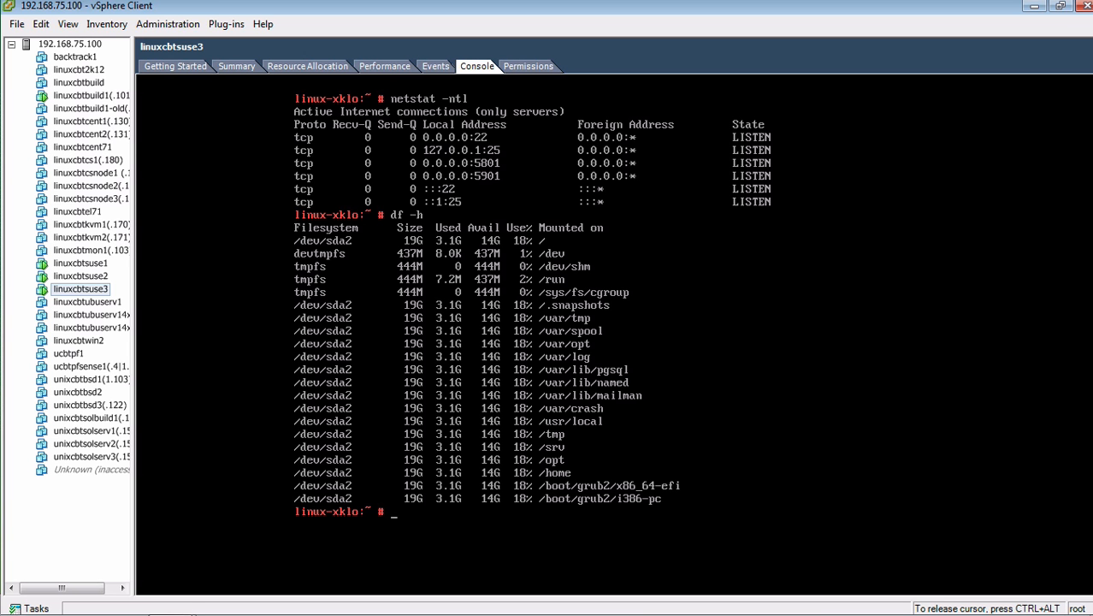
{"action": "type", "text": "init 0"}
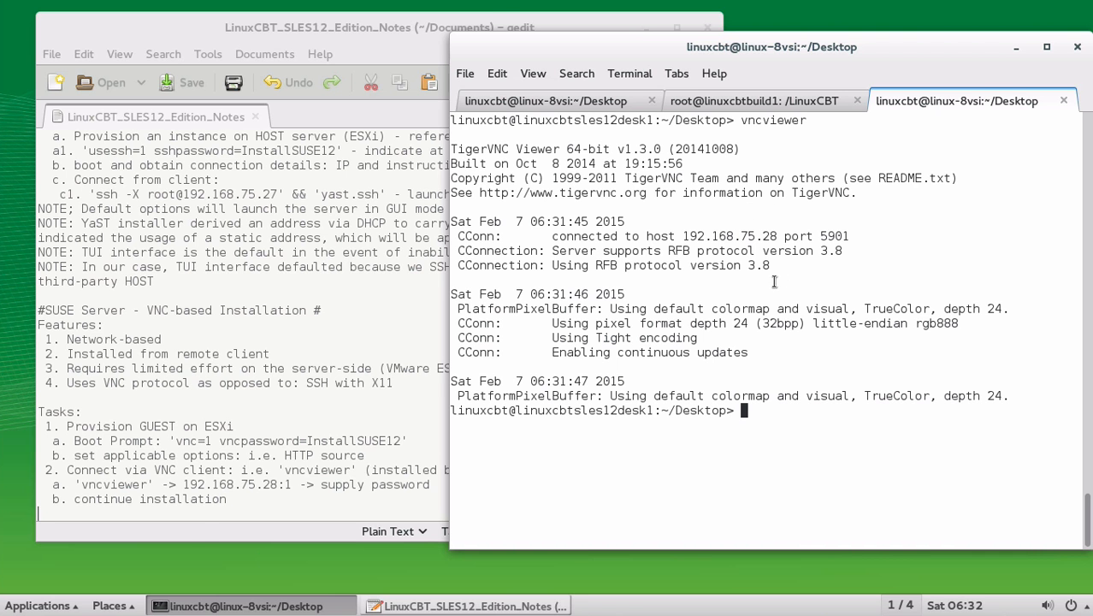
Add a blank line after the continue installation line in the gedit notes and save.
{"action": "left_click", "coordinate": [230, 515]}
{"action": "left_click", "coordinate": [256, 506]}
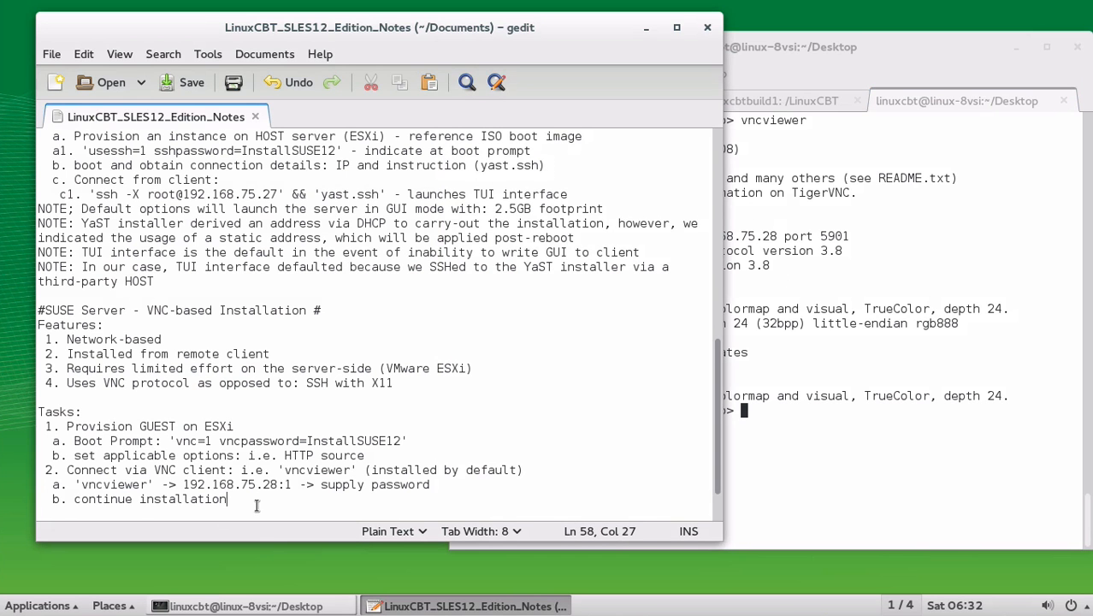
{"action": "key", "text": "Return"}
{"action": "key", "text": "Return"}
{"action": "key", "text": "ctrl+s"}
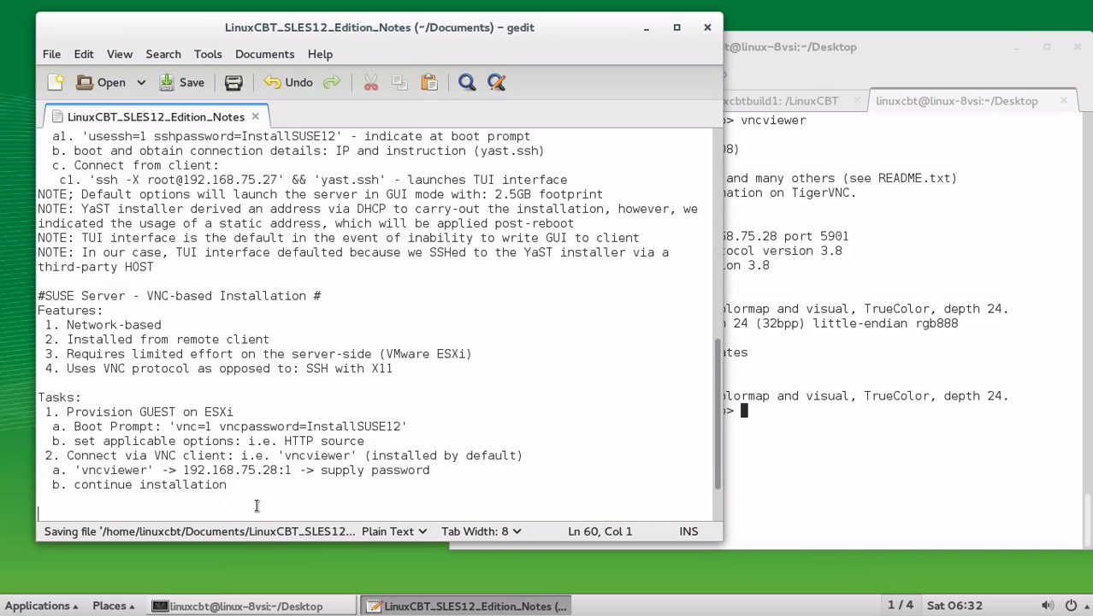